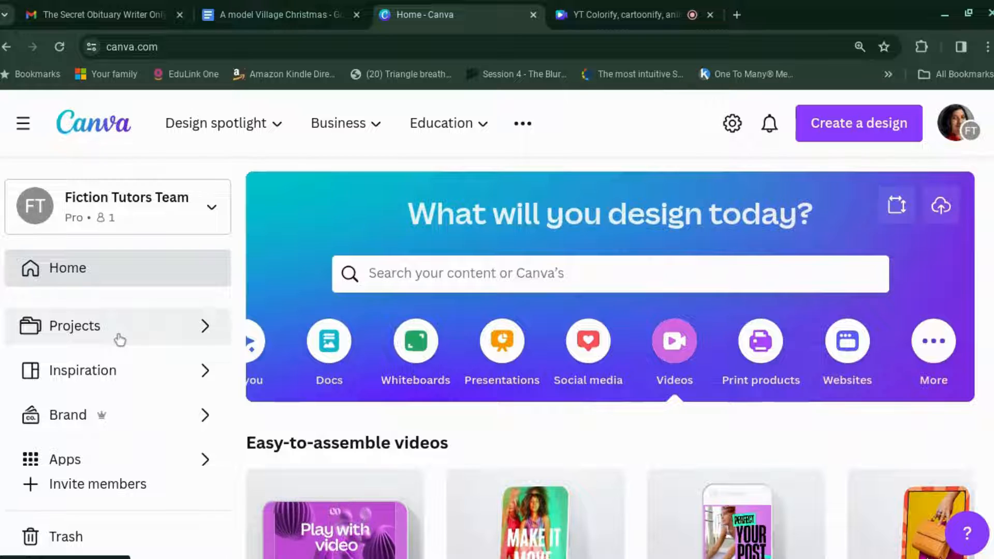
Open the Apps section from the home page
click(37, 465)
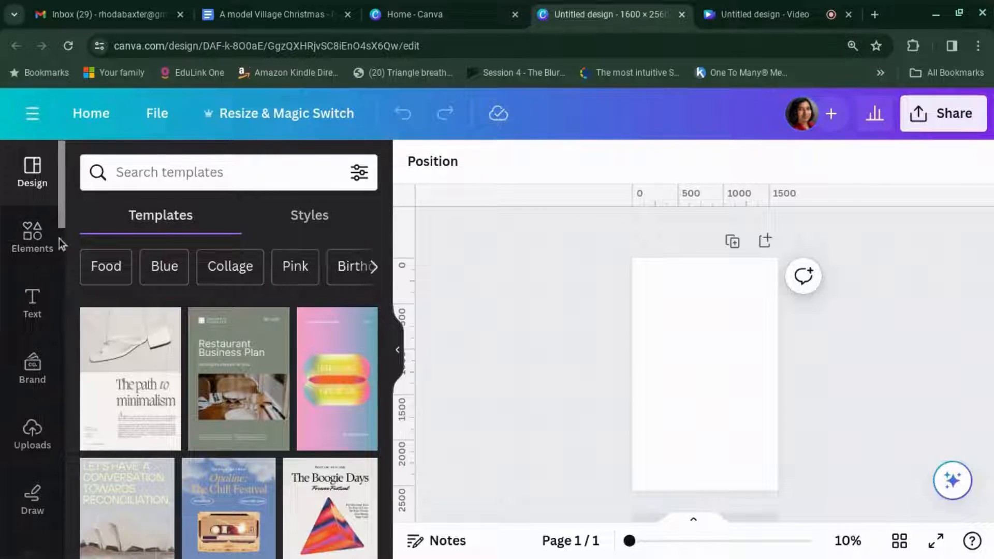
Search the design elements for "young man in suit"
click(152, 176)
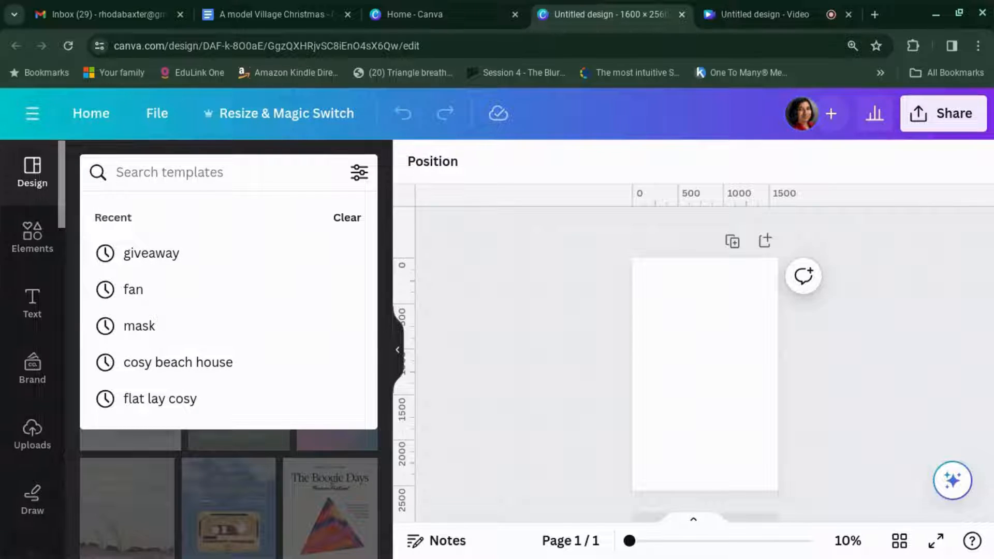
text(young man)
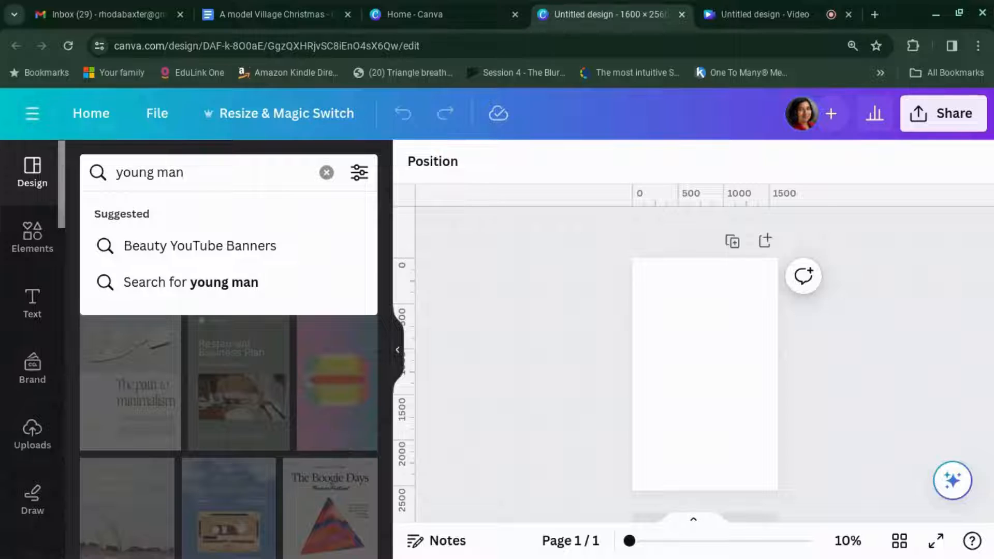
click(32, 236)
click(237, 175)
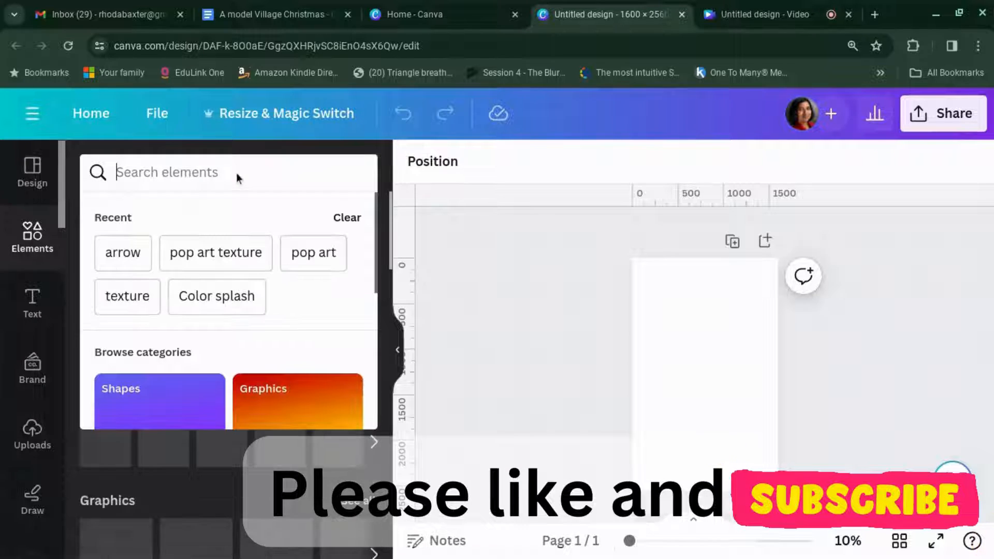
text(youn)
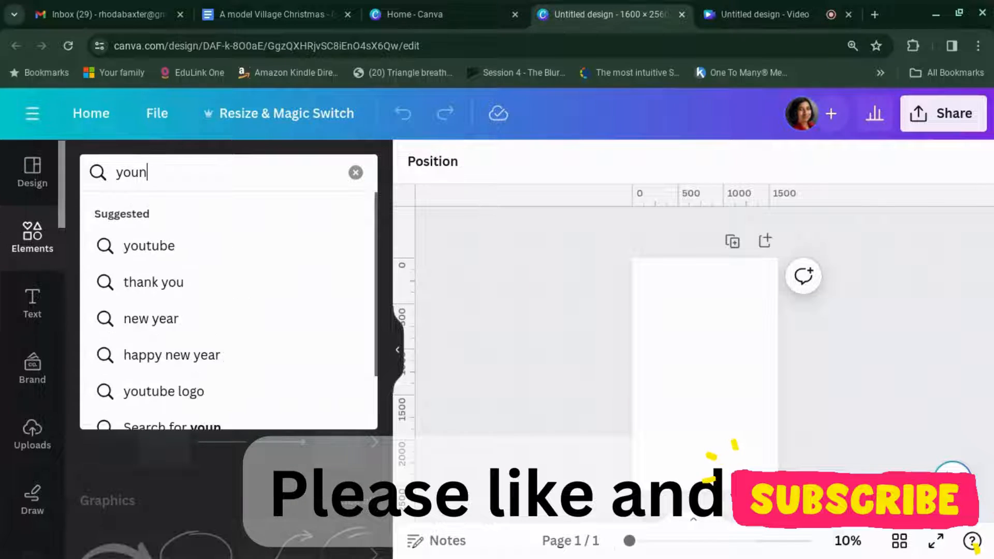
text(g man in suit)
key(Return)
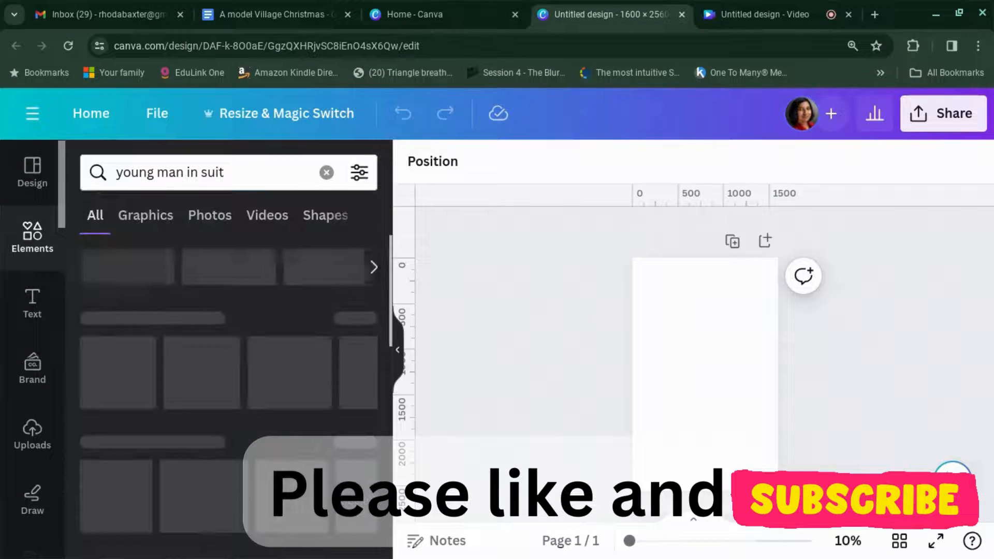
Filter the element results by black and show all the matching photos
click(359, 175)
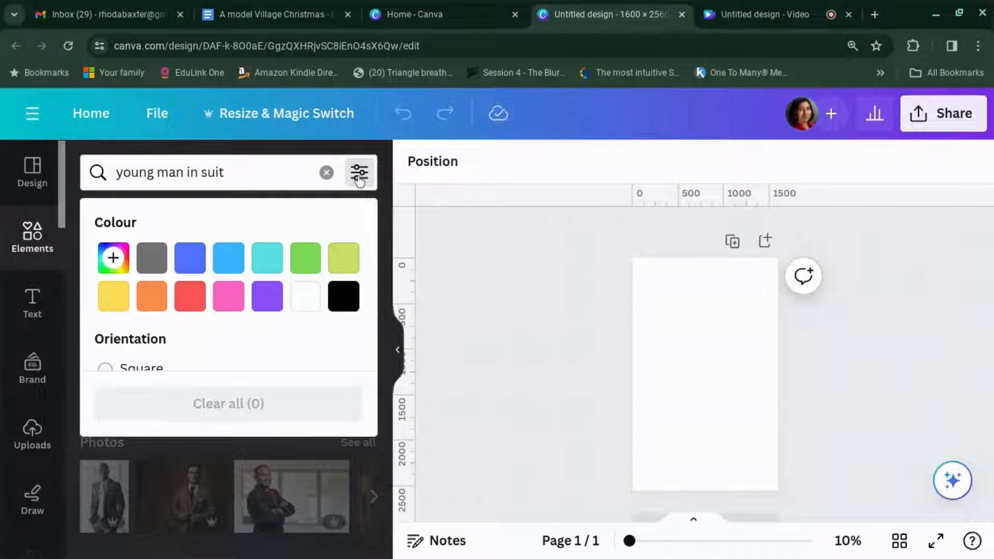
click(344, 309)
click(461, 345)
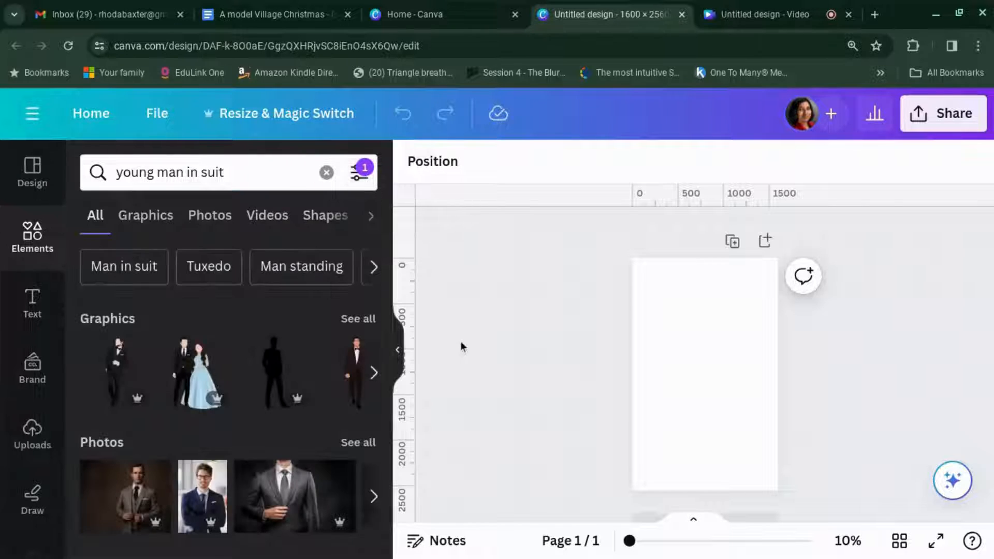
scroll(342, 420, down, 1)
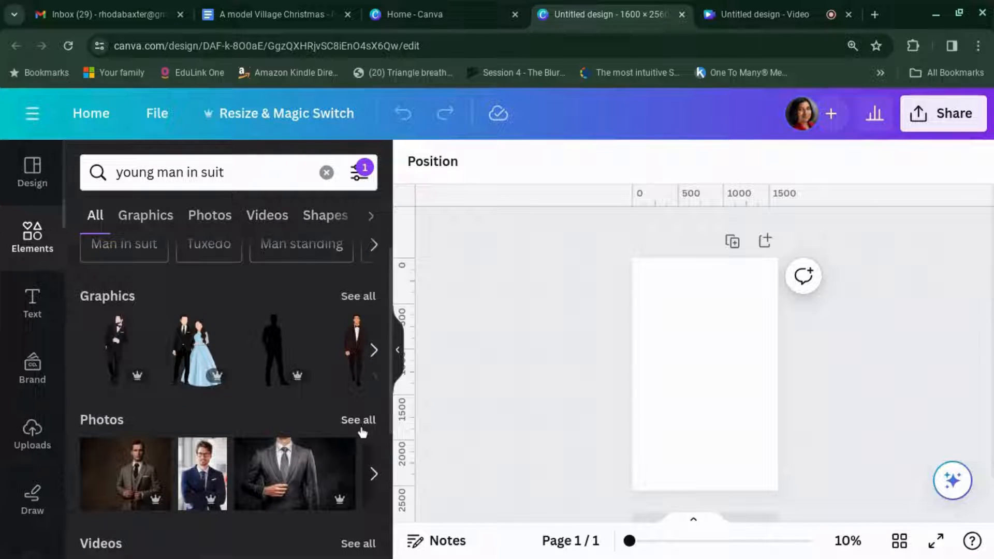
click(360, 422)
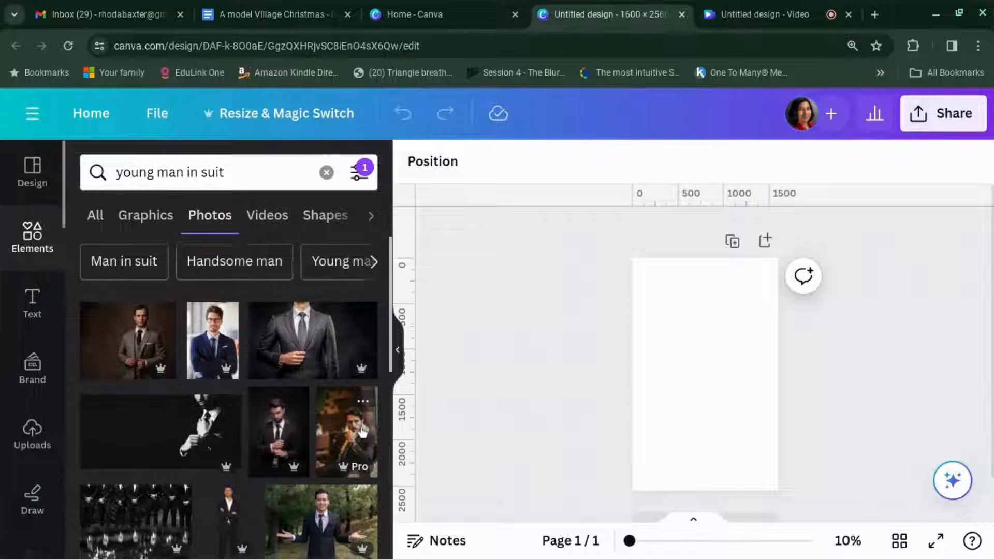
Examine the filtered photos for a suitable black-and-white picture of a young man in a suit
scroll(363, 432, down, 2)
scroll(363, 433, down, 3)
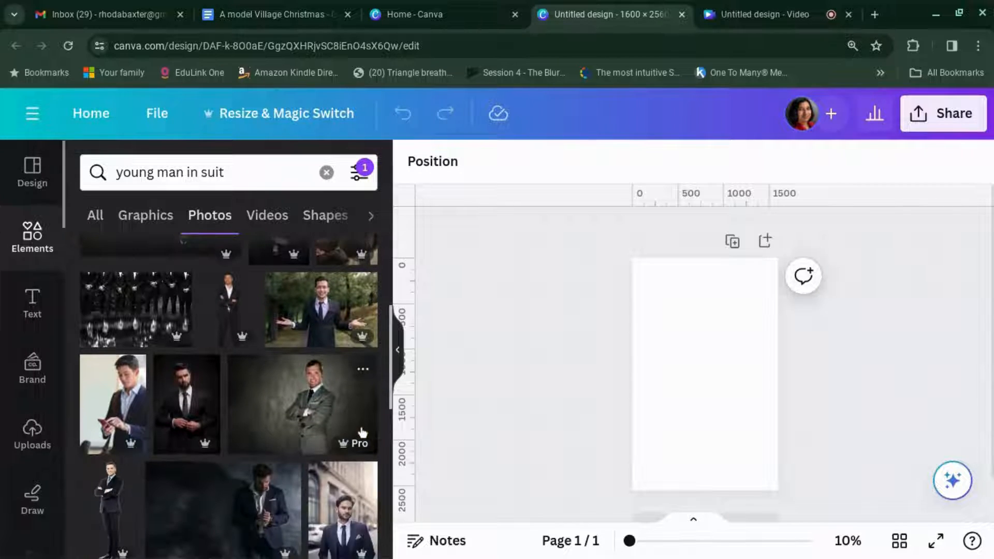
scroll(363, 432, down, 3)
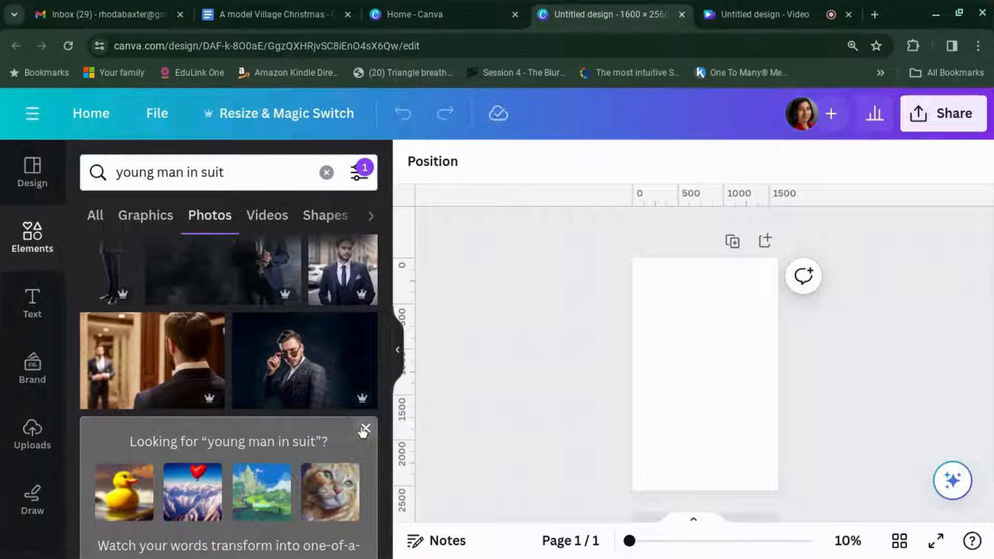
scroll(362, 433, down, 4)
scroll(363, 433, down, 6)
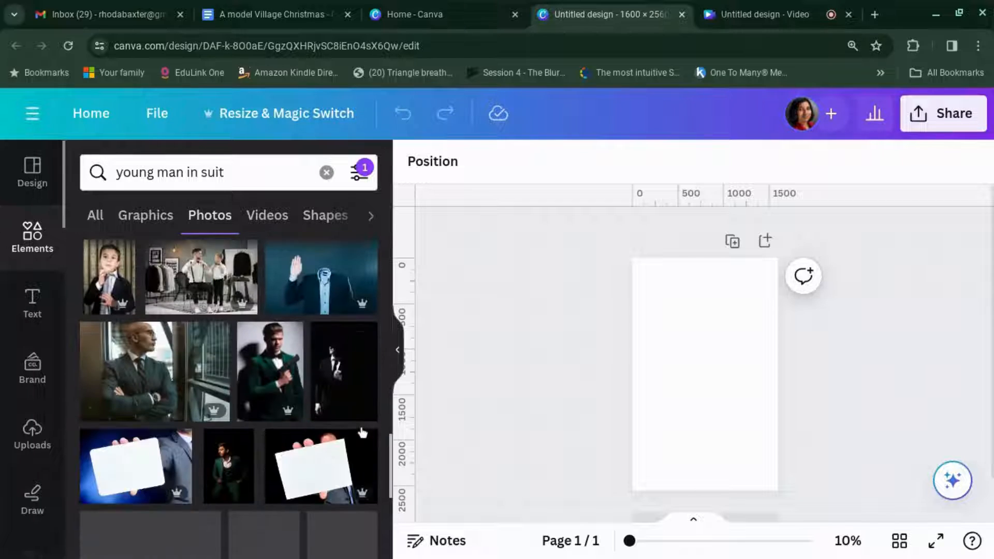
scroll(363, 432, down, 6)
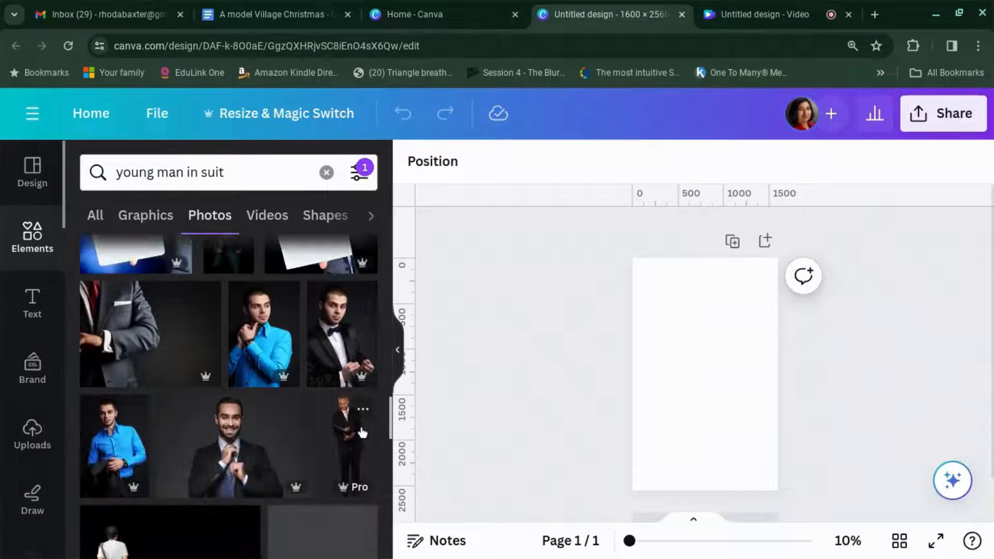
Shorten the photo search to "young man" and run it again
click(195, 172)
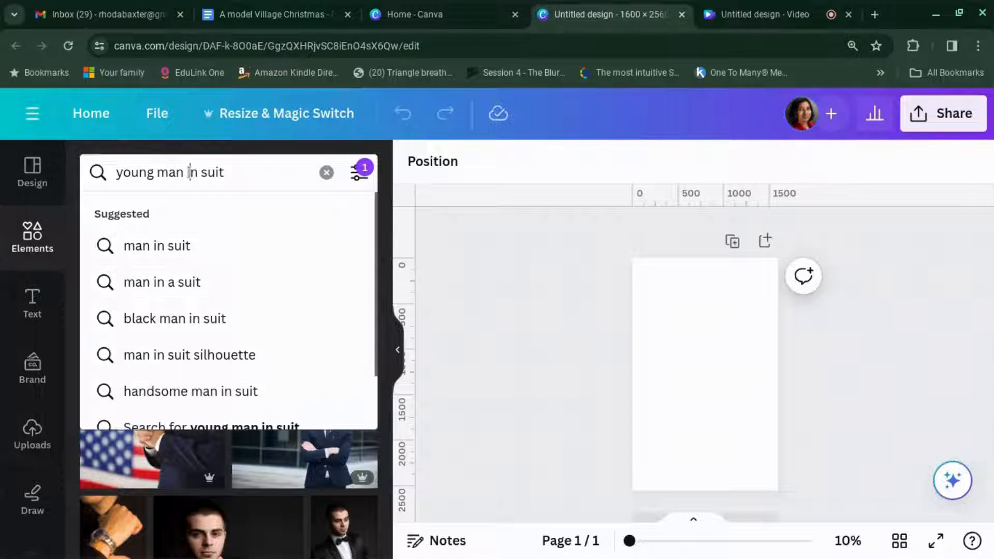
key(BackSpace)
key(BackSpace)
key(BackSpace)
key(BackSpace)
key(BackSpace)
key(BackSpace)
key(BackSpace)
key(BackSpace)
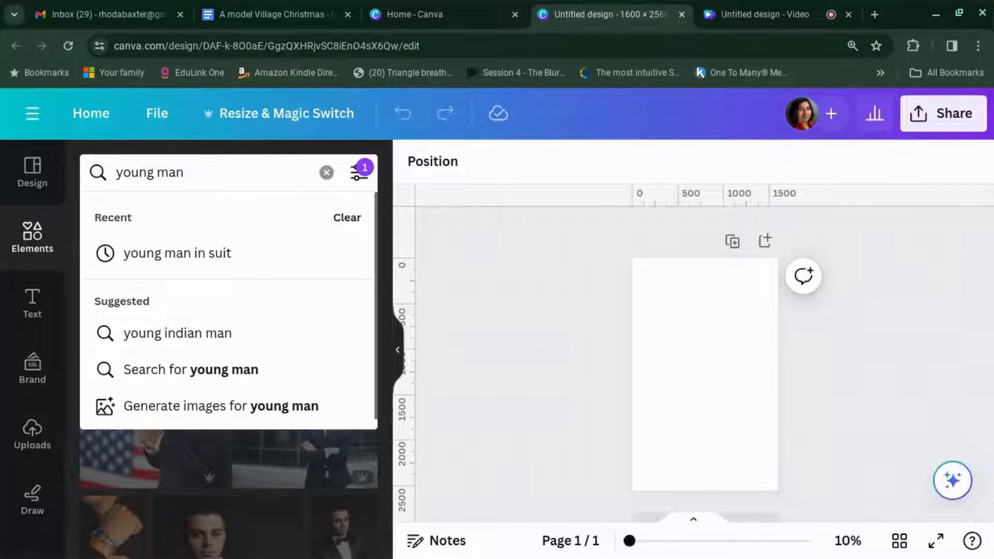
key(Return)
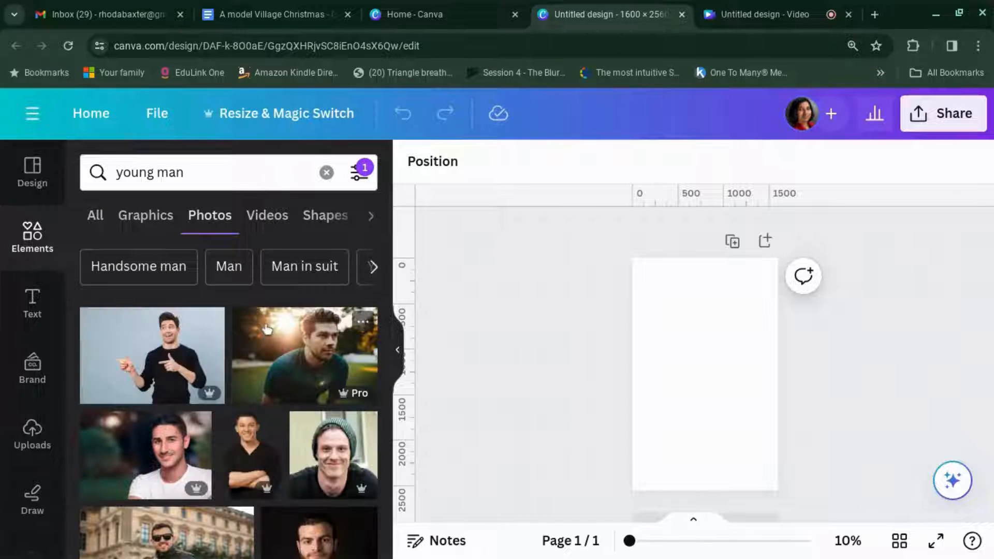
Limit the "young man" photo results to free images
click(359, 172)
scroll(268, 321, down, 5)
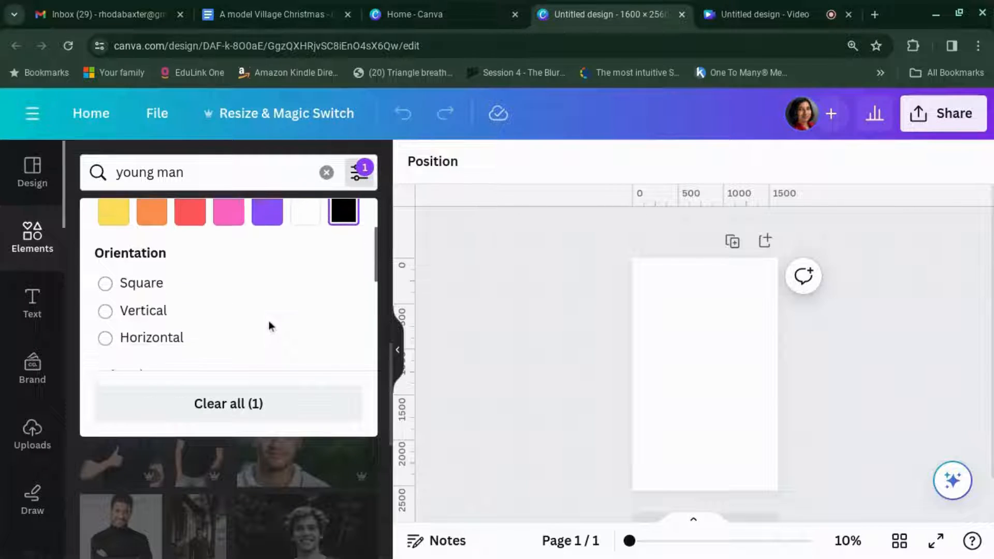
scroll(268, 321, down, 2)
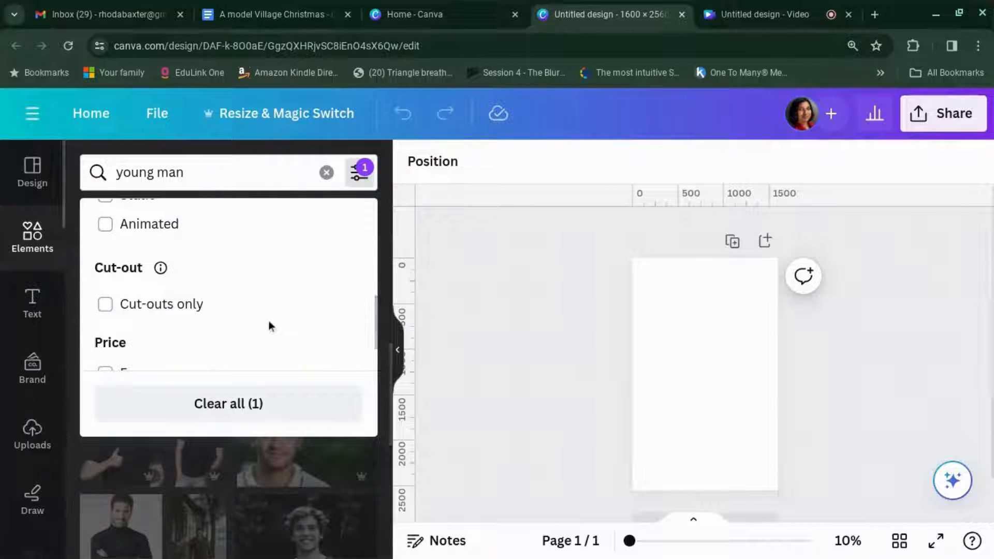
scroll(268, 321, down, 2)
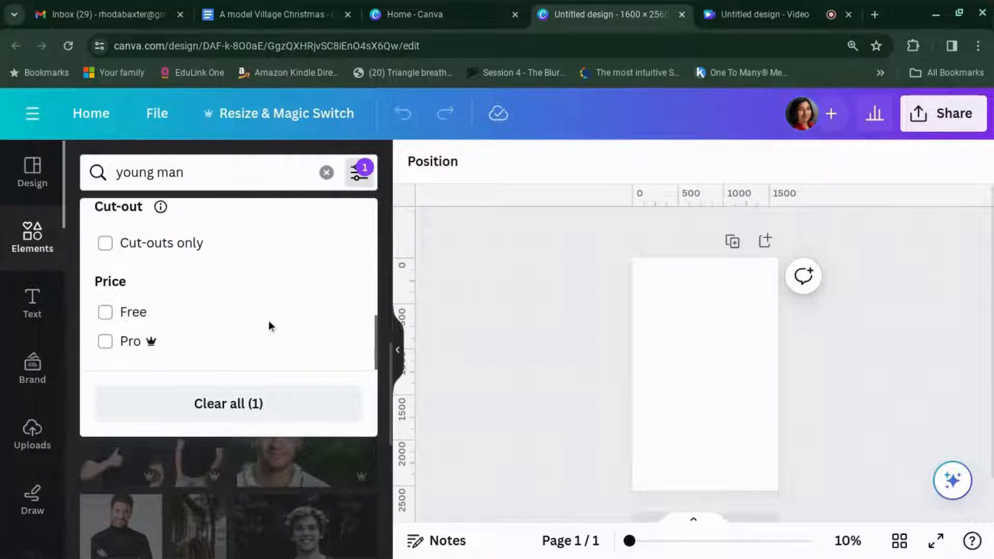
click(105, 313)
click(500, 330)
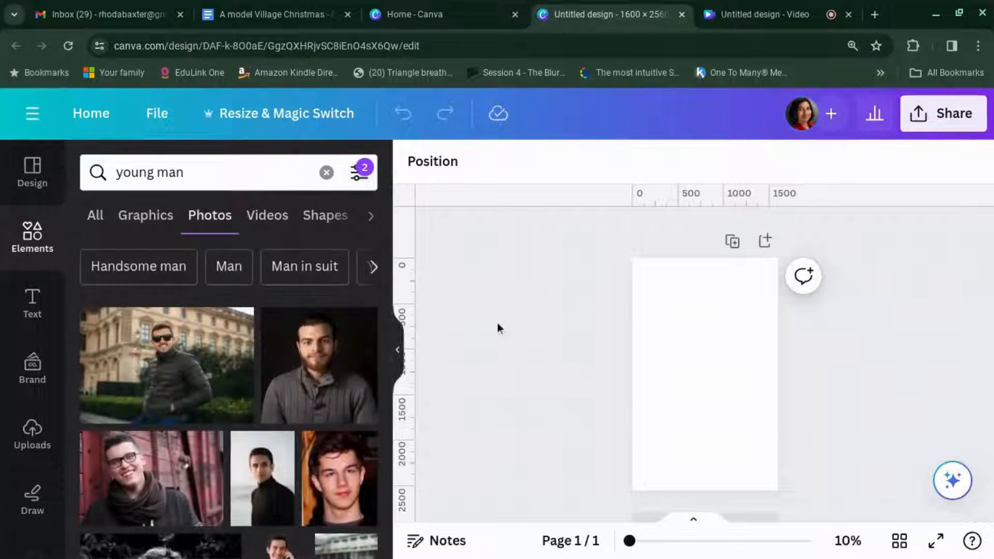
Add the black-and-white photo of the smiling, curly-haired young man in front of dark leaves to the page
scroll(361, 342, down, 3)
scroll(357, 345, down, 3)
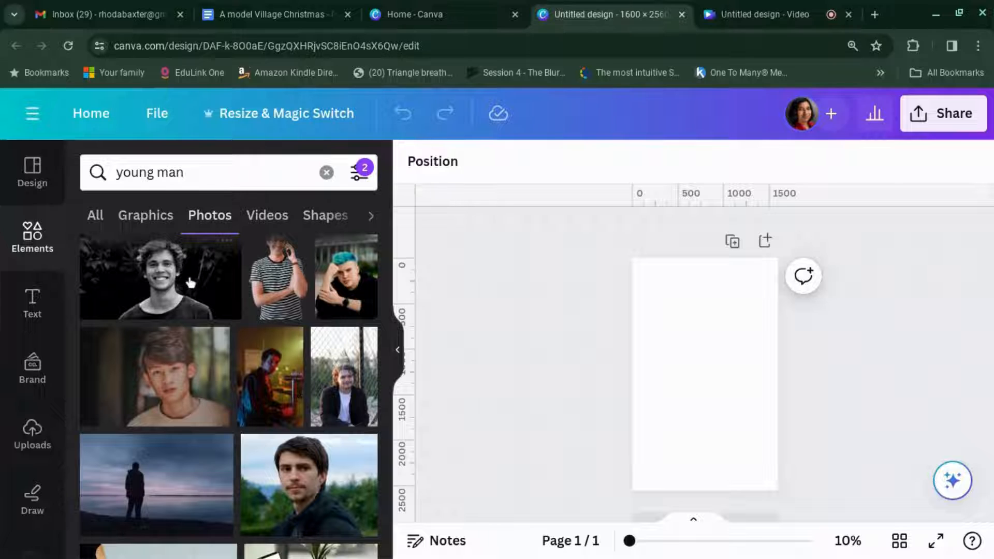
click(190, 282)
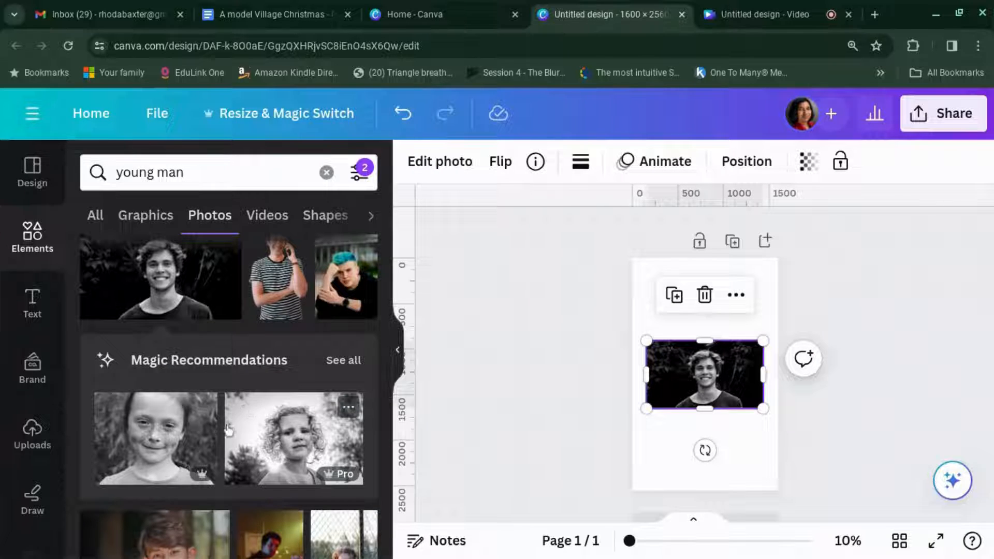
Show all Magic Recommendations for the photo and add the black-and-white picture of the smiling child with a dark background
click(337, 361)
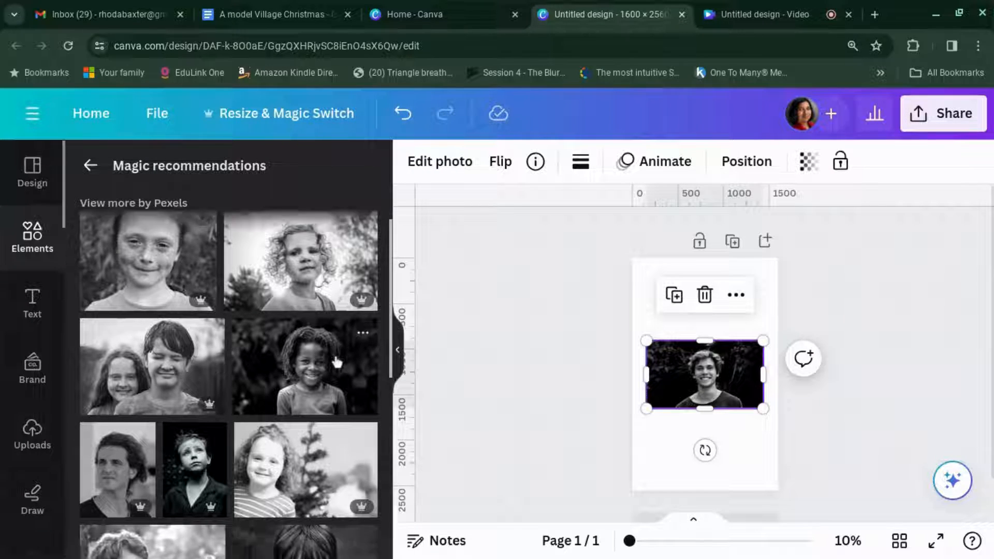
scroll(337, 361, down, 3)
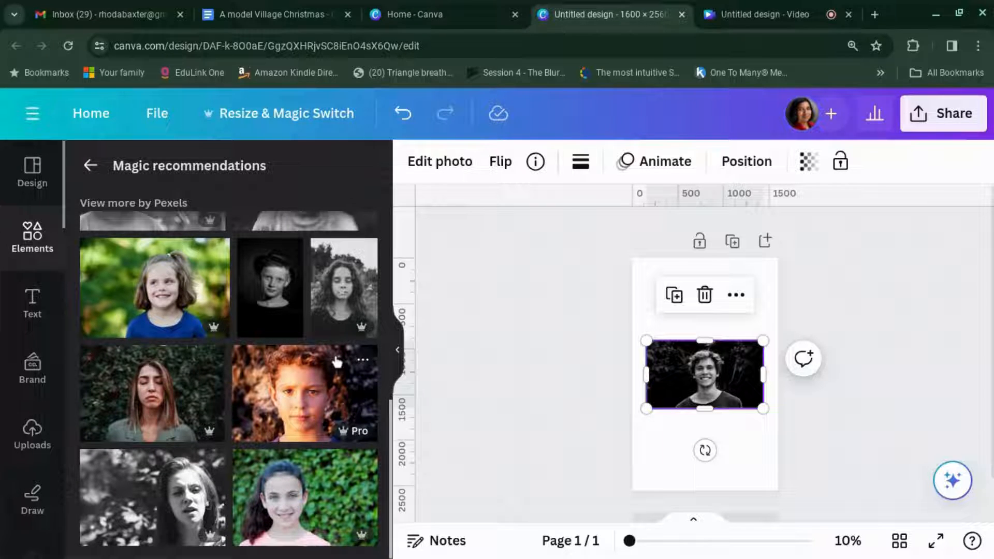
scroll(337, 361, down, 6)
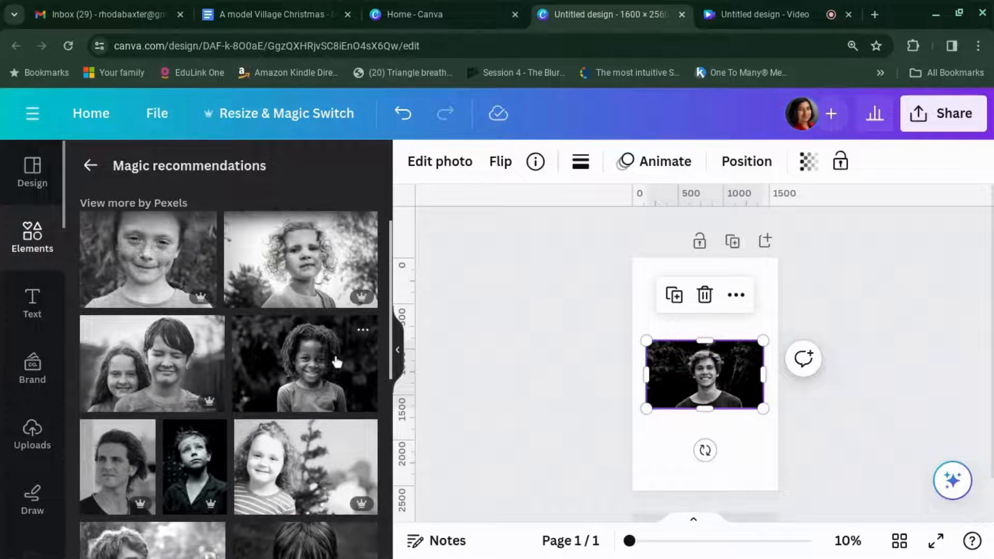
click(334, 358)
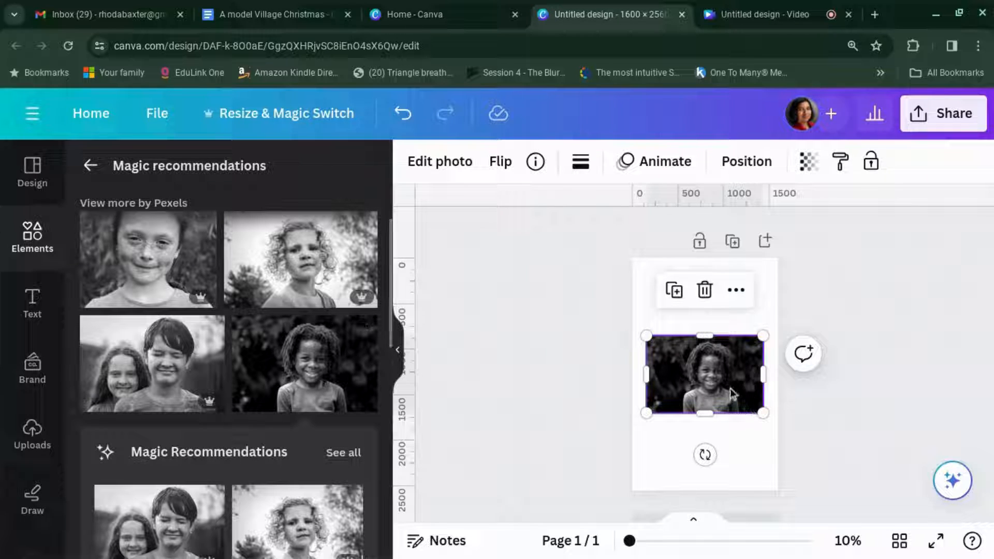
Arrange the child's photo at the bottom of the page and the young man's photo near the top
drag(741, 401, 740, 479)
drag(749, 374, 754, 288)
click(861, 346)
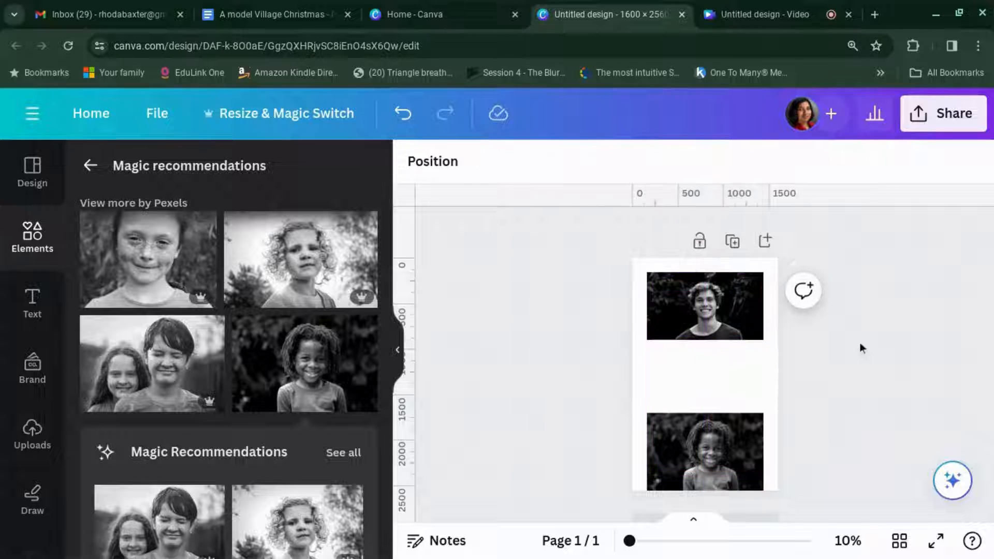
Find the Colorify app among the Canva apps and open it
drag(629, 541, 670, 542)
scroll(722, 453, up, 2)
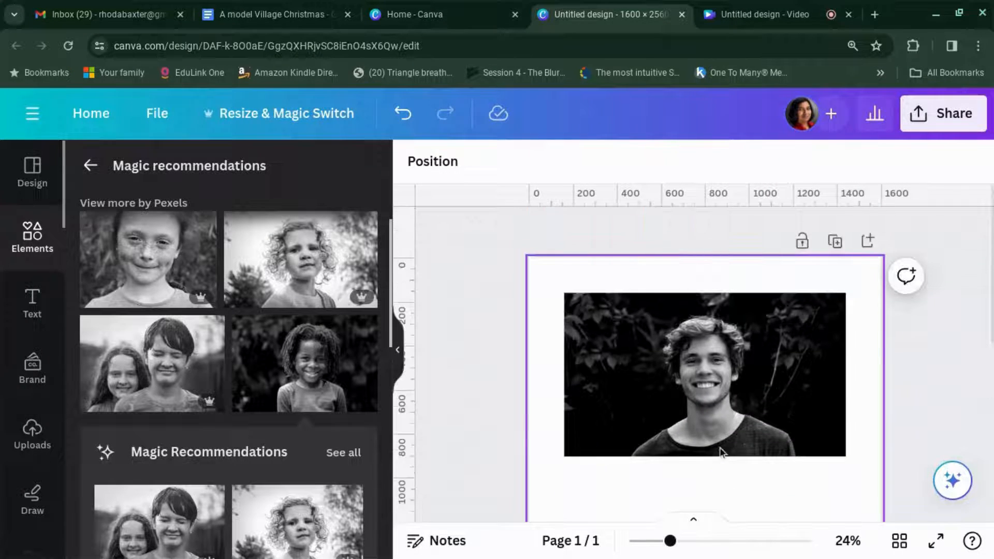
scroll(37, 360, down, 5)
click(39, 356)
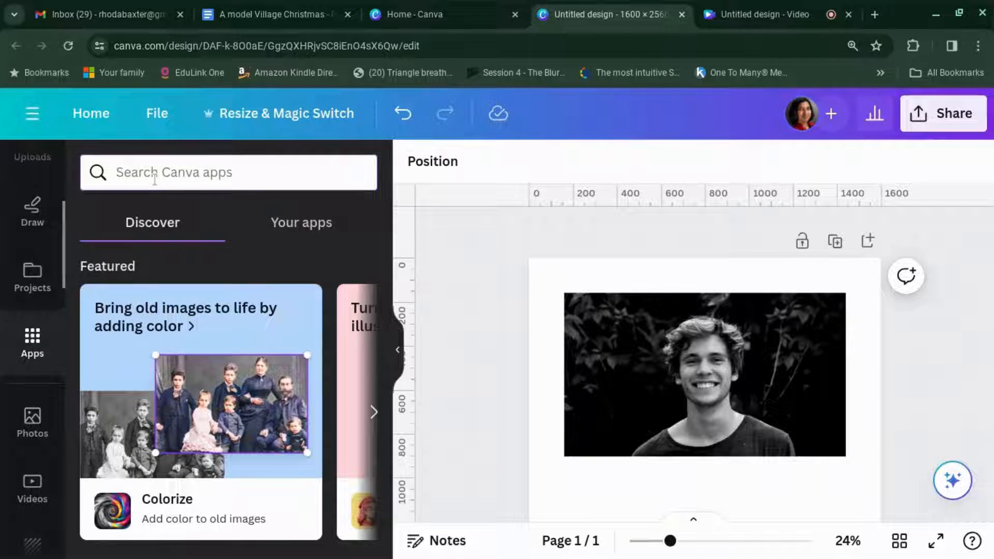
text(colo)
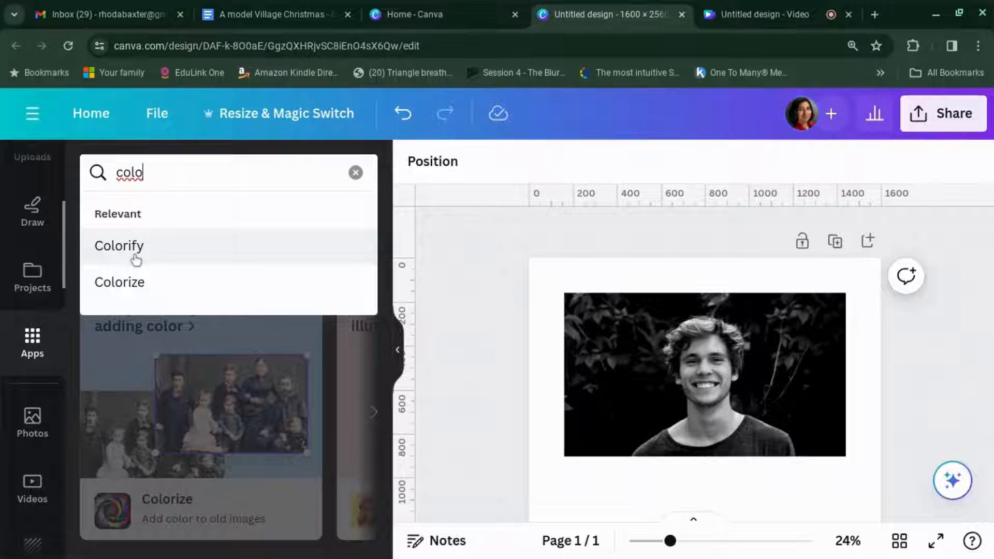
click(119, 246)
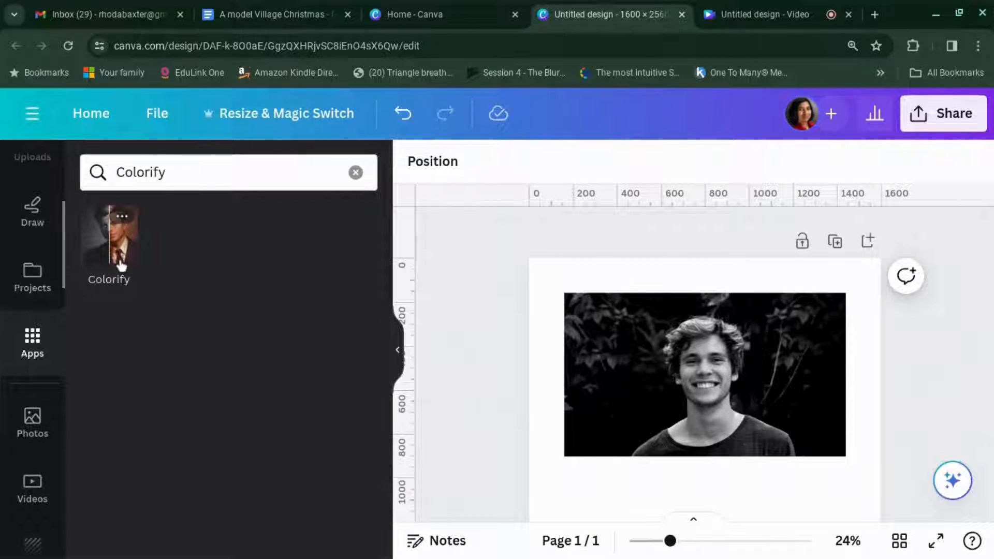
click(121, 266)
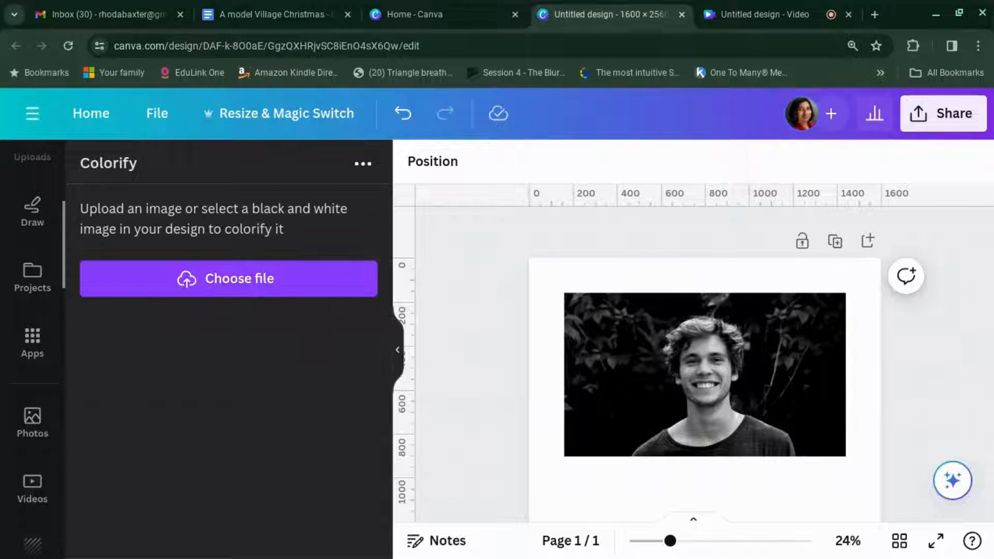
Colorify the young man's black-and-white photo and replace the original with the coloured version
click(786, 345)
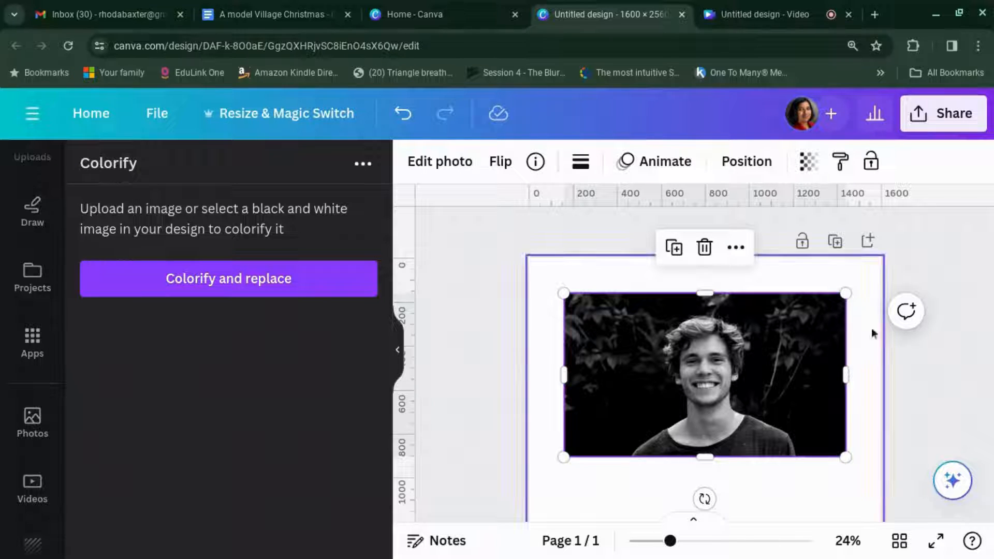
click(320, 289)
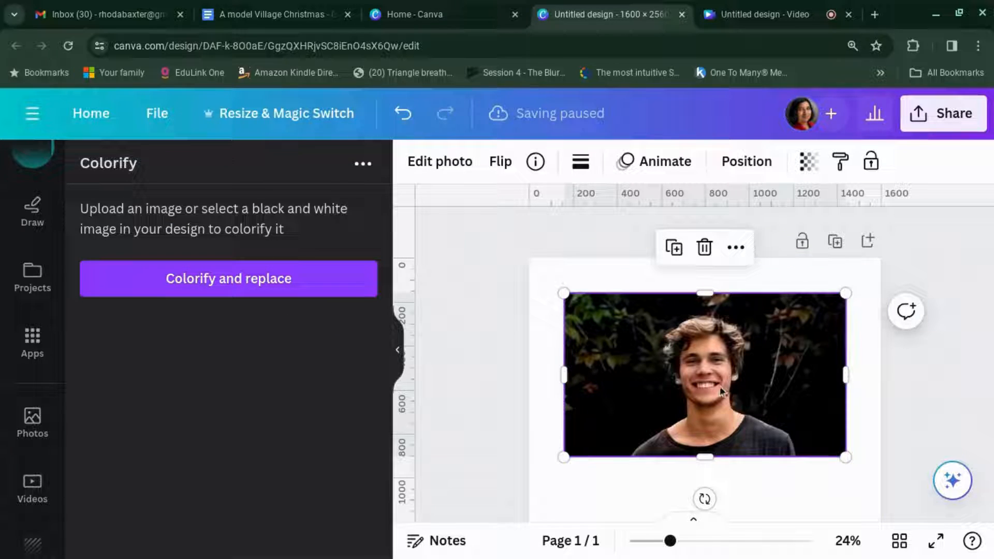
Move the coloured photo of the young man to the upper-right corner of the page
drag(722, 391, 749, 364)
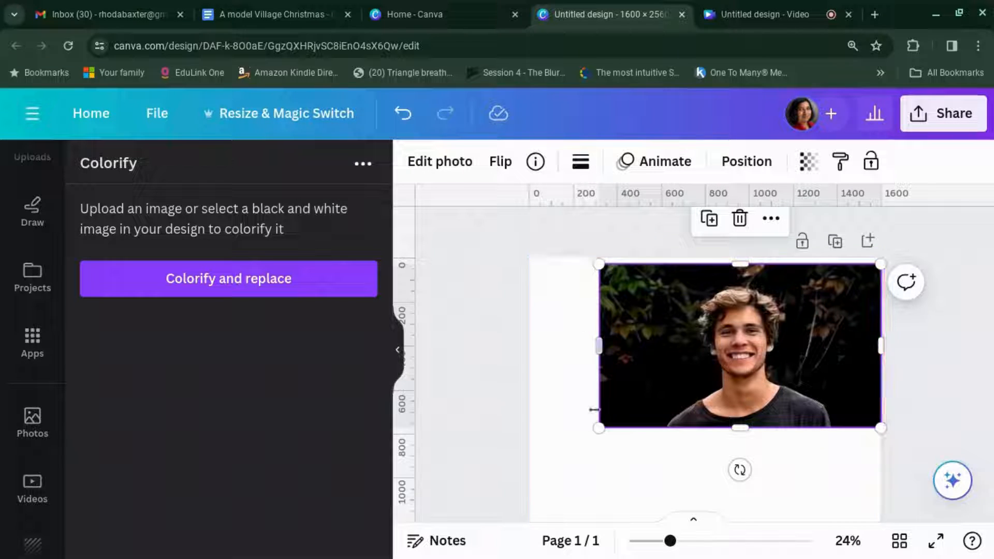
click(570, 433)
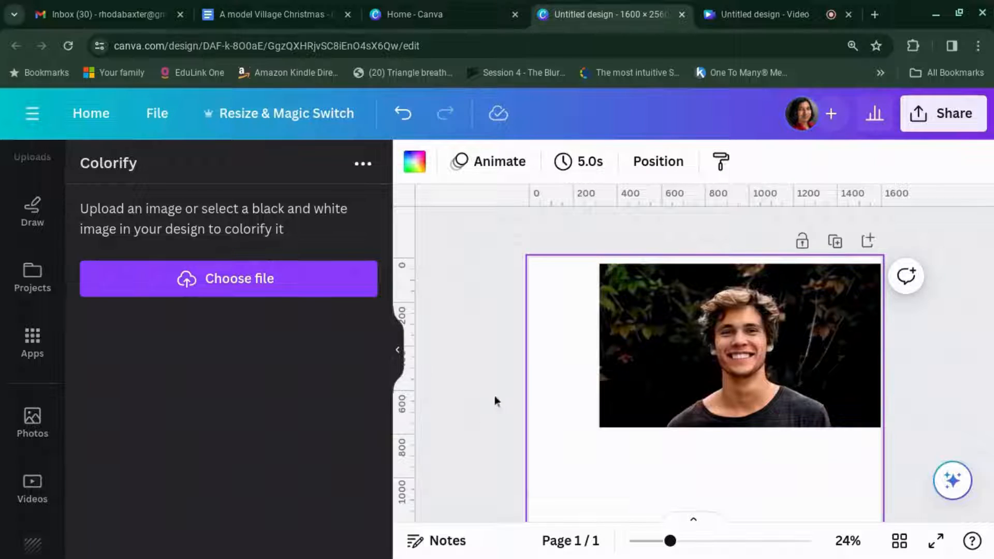
Colorify the child's black-and-white photo at the bottom of the page and replace the original with the coloured version
scroll(515, 362, down, 3)
scroll(515, 364, down, 3)
click(644, 382)
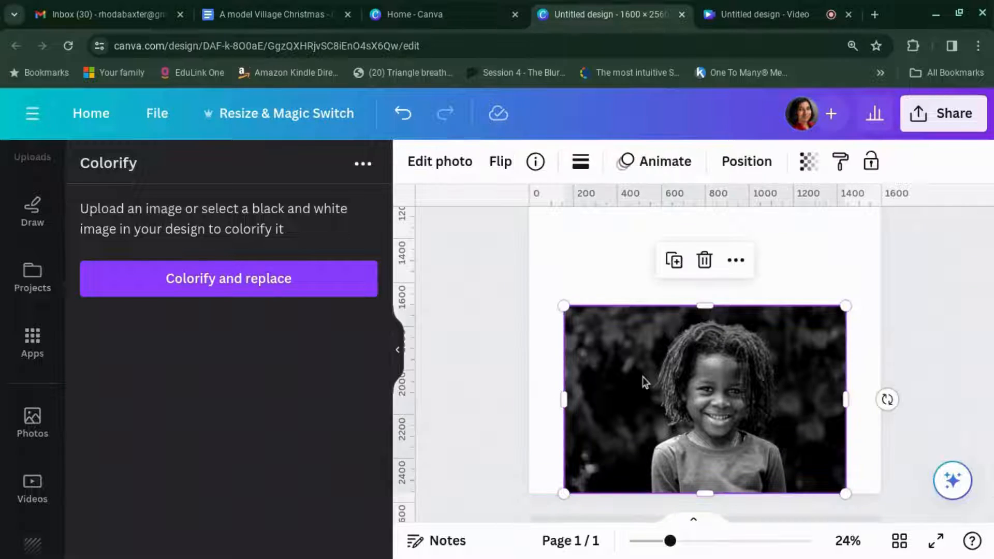
click(268, 281)
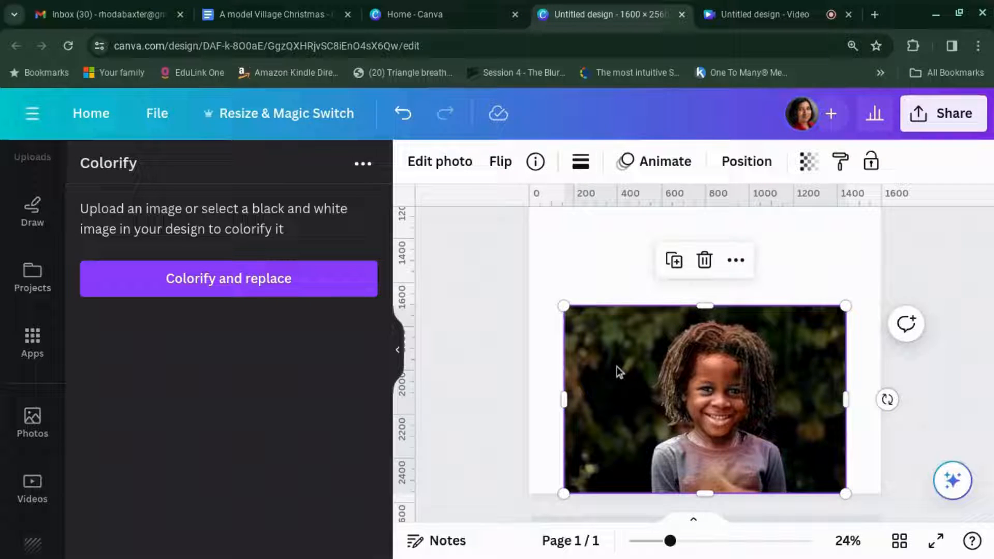
Move the coloured child's photo up towards the middle of the page and view it against the young man's photo
drag(617, 366, 616, 284)
scroll(615, 287, up, 3)
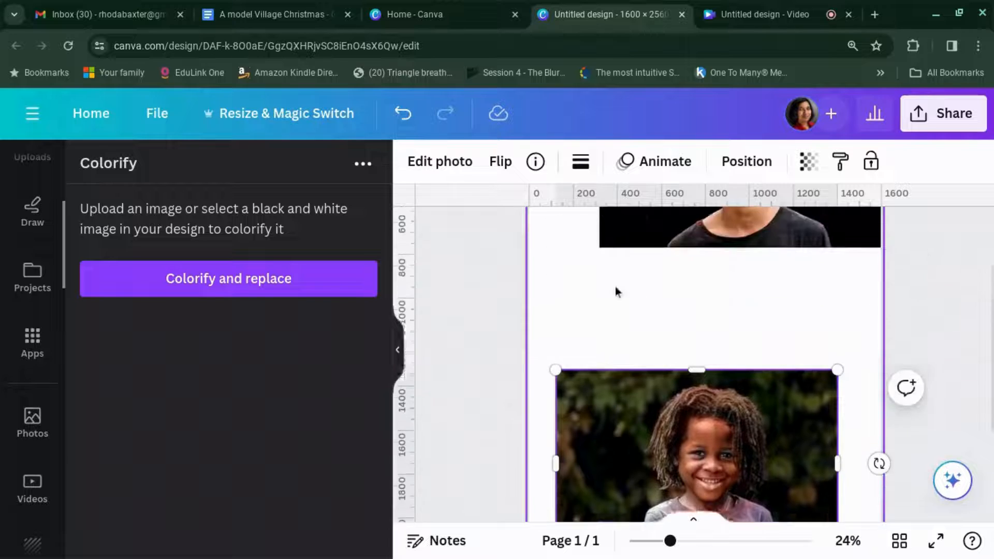
scroll(616, 287, up, 4)
click(623, 302)
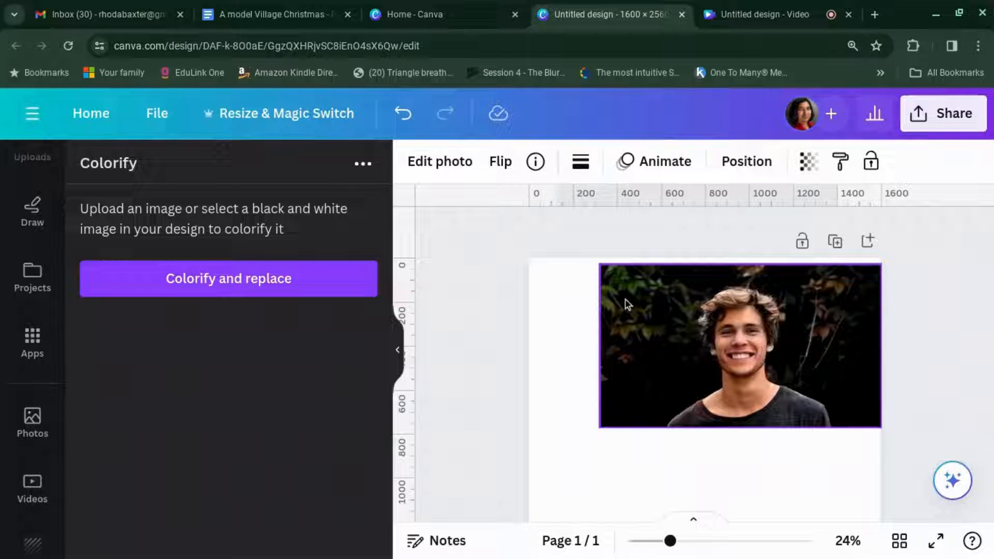
scroll(626, 300, down, 6)
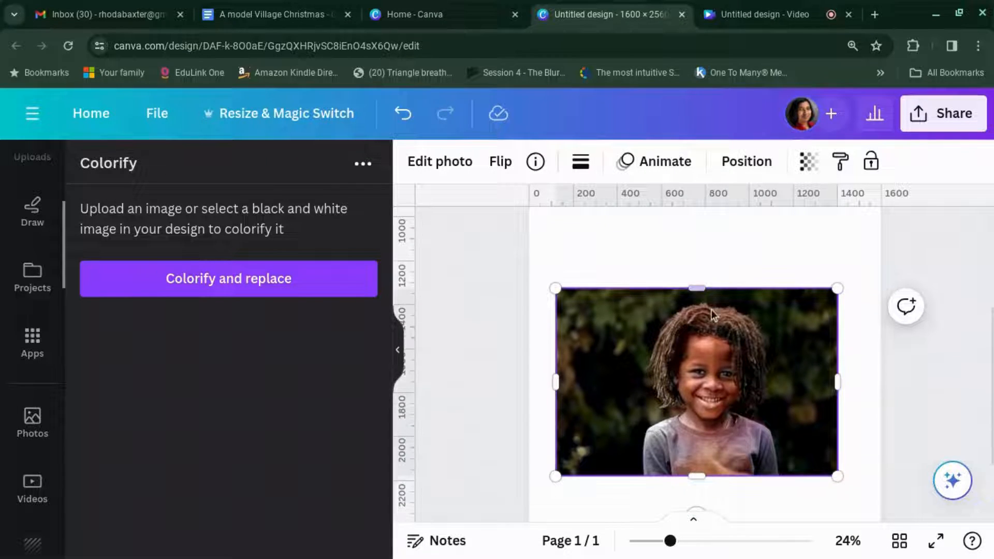
Add a second page and place the black-and-white picture of the smiling child from the Magic Recommendations on it
click(747, 483)
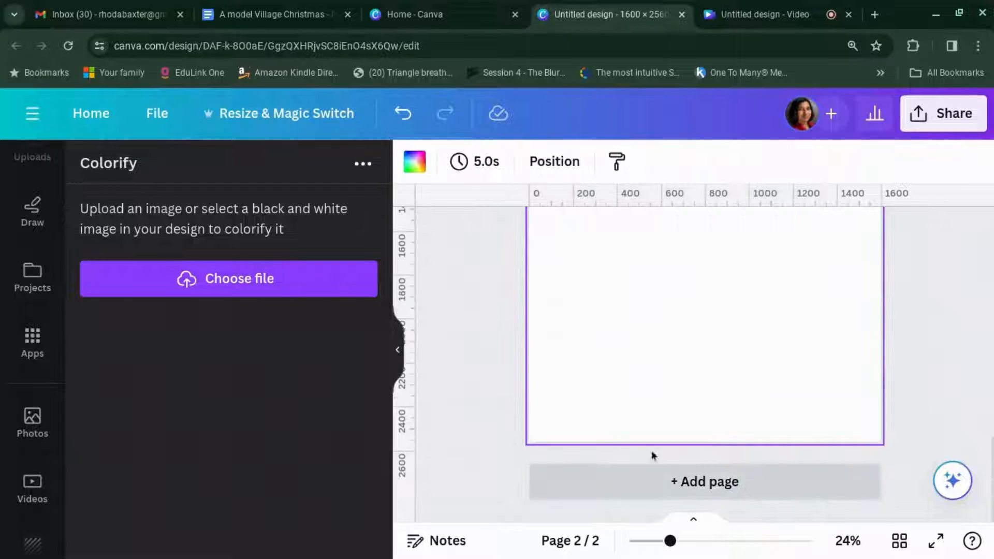
scroll(42, 373, up, 5)
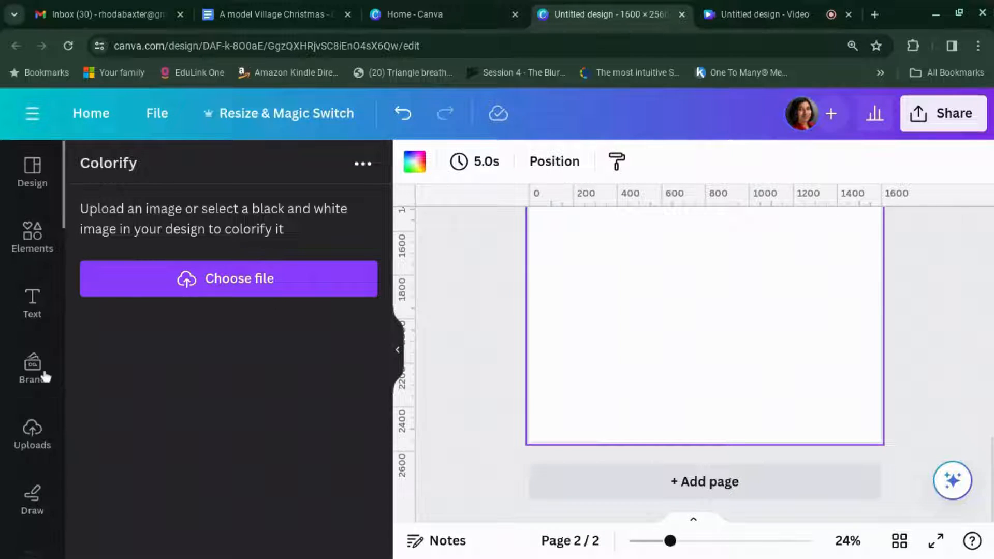
click(46, 255)
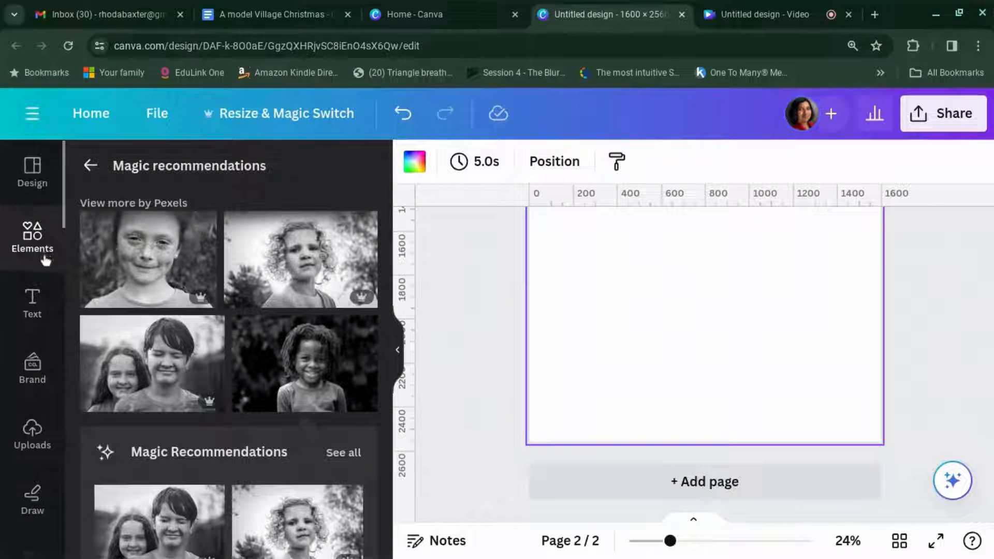
click(298, 371)
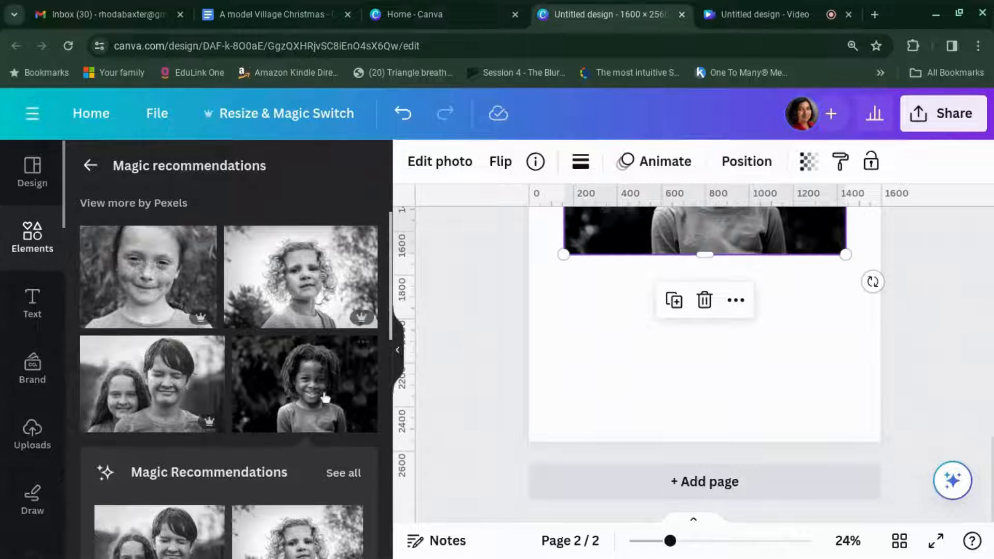
Add the black-and-white young man's photo from the "young man" photo results to page 2 and arrange it above the child's photo
click(91, 166)
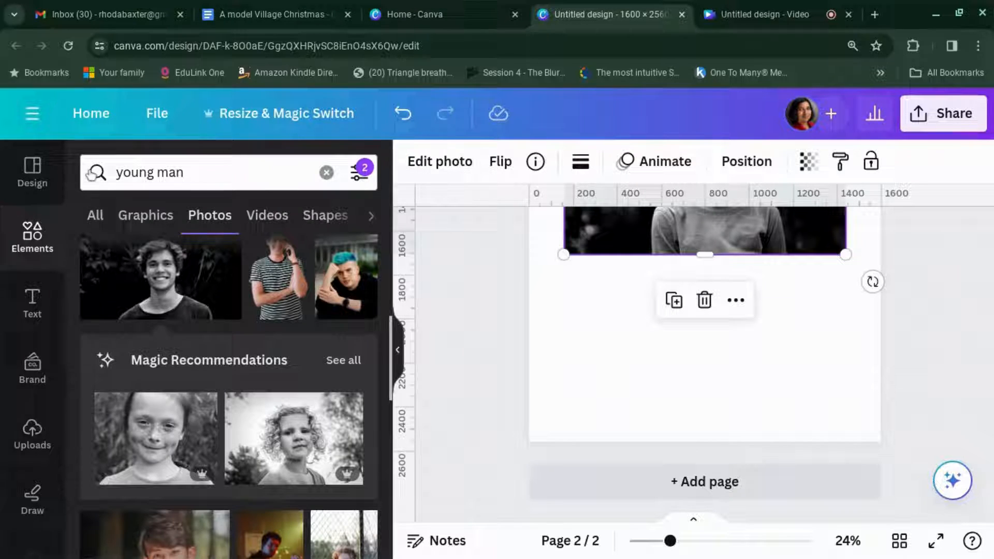
click(142, 289)
scroll(778, 348, up, 3)
drag(781, 329, 784, 246)
drag(786, 417, 785, 526)
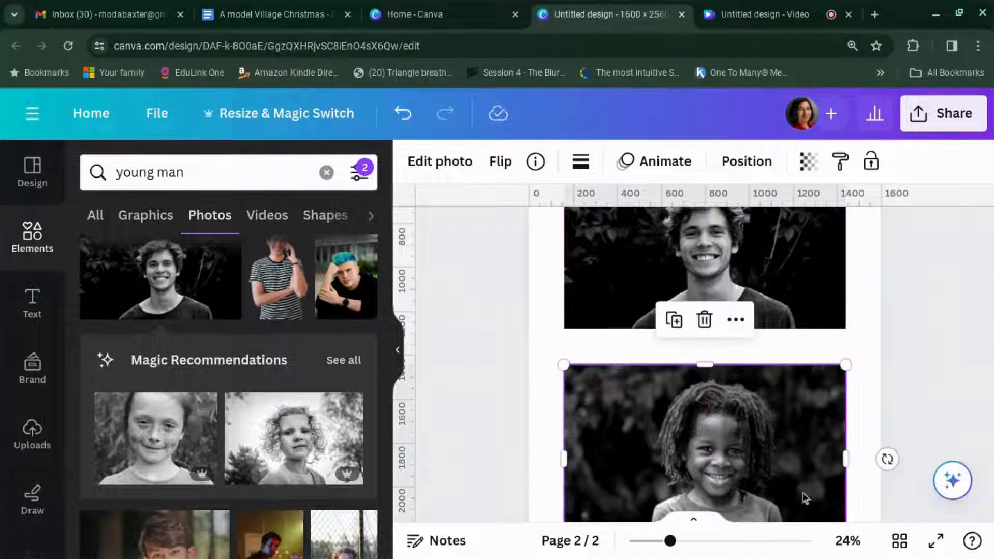
Select the young man's photo on page 2, find the Colorize app among the Canva apps and open it
scroll(827, 479, up, 2)
click(756, 378)
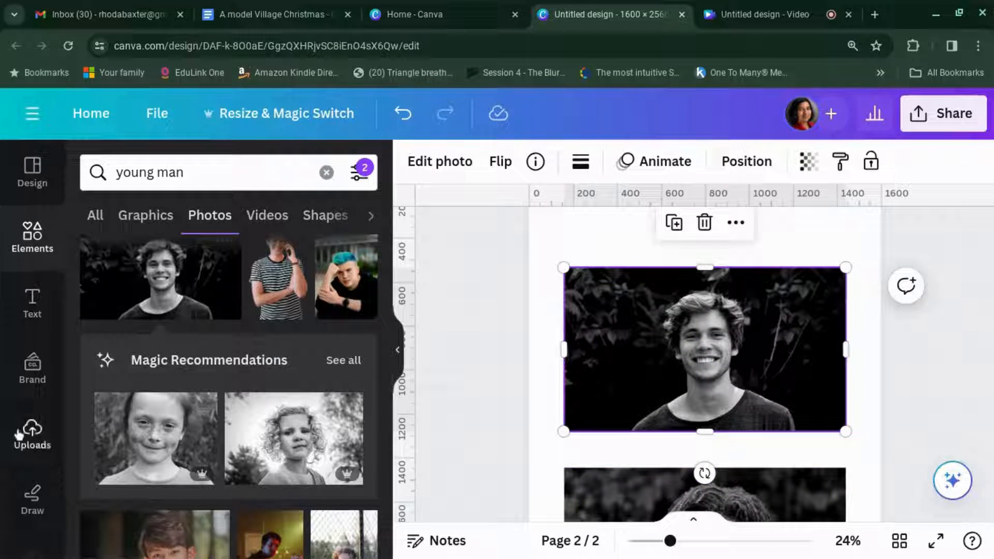
scroll(31, 441, down, 5)
click(32, 363)
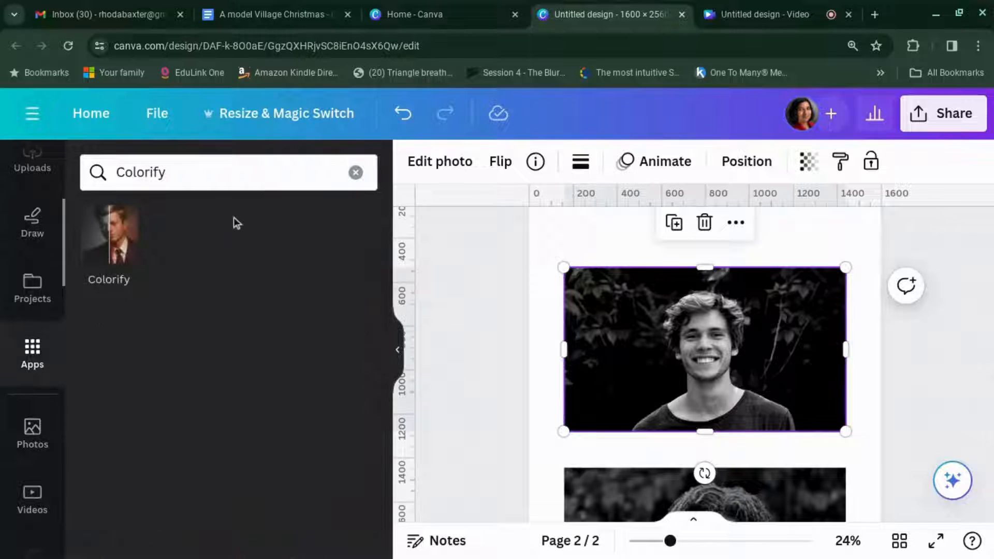
click(193, 174)
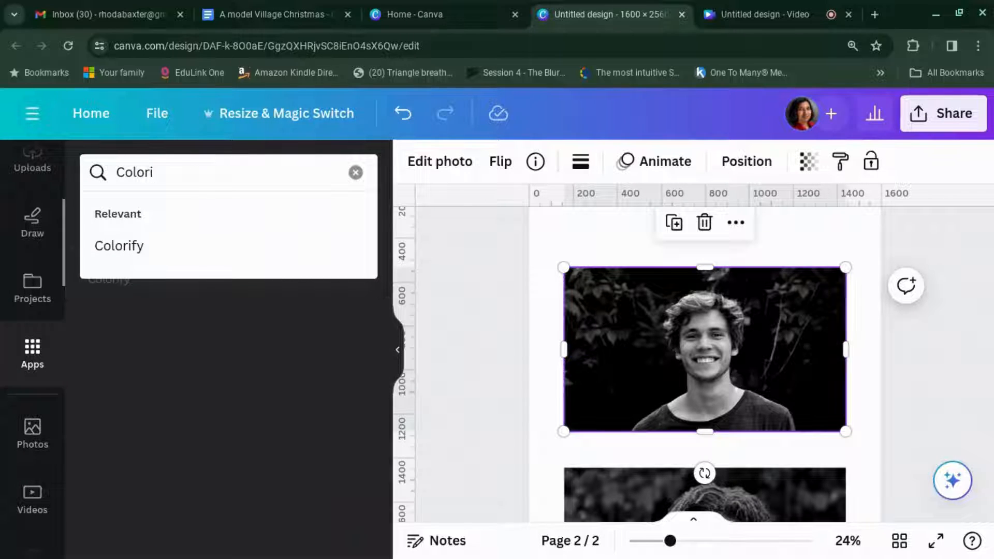
key(BackSpace)
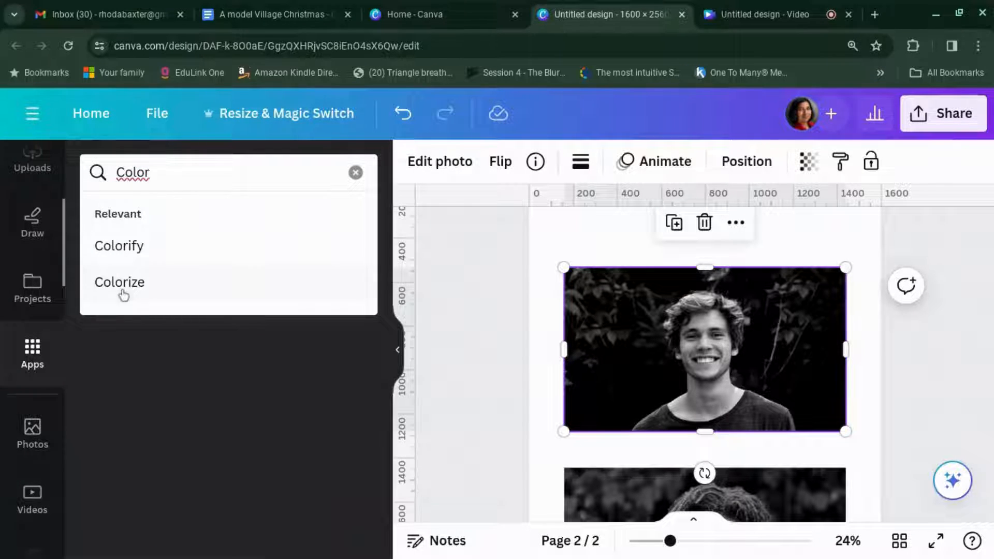
click(122, 292)
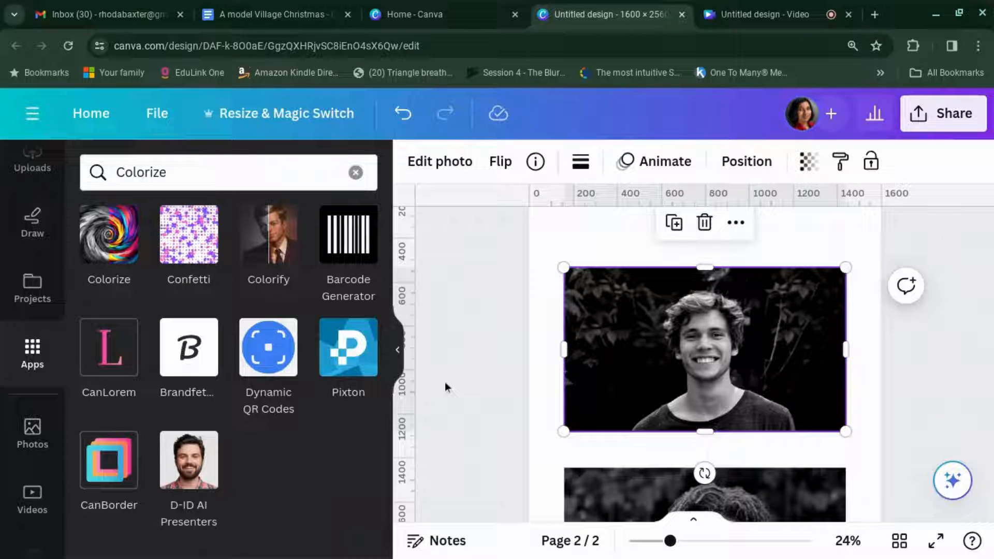
click(115, 258)
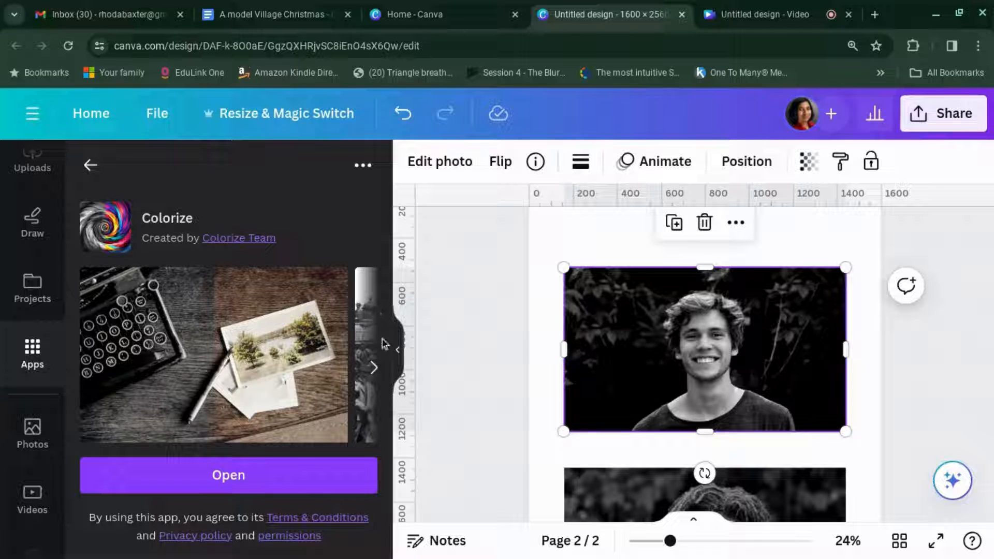
click(344, 473)
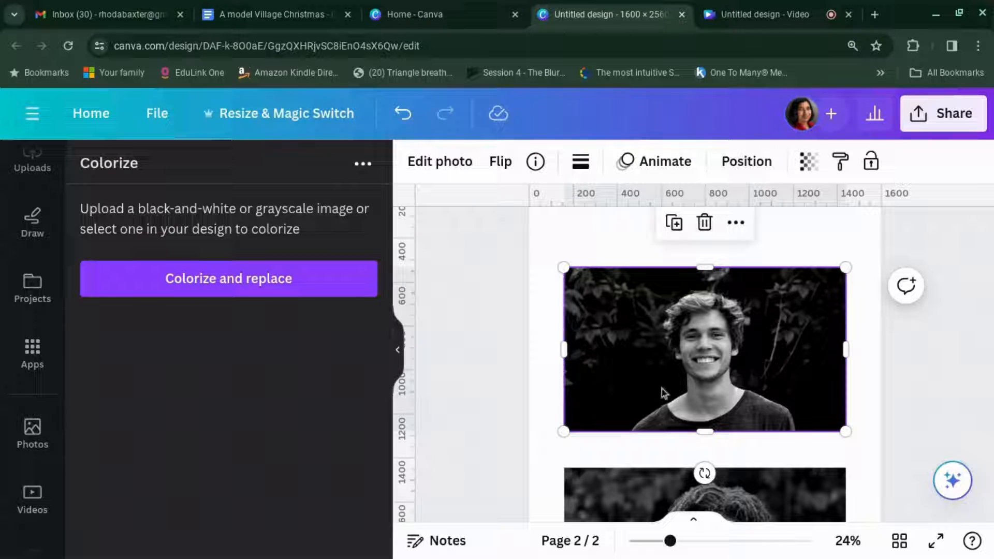
Colorize the young man's photo on page 2, replacing the original, and move it closer to the top of the page
click(317, 289)
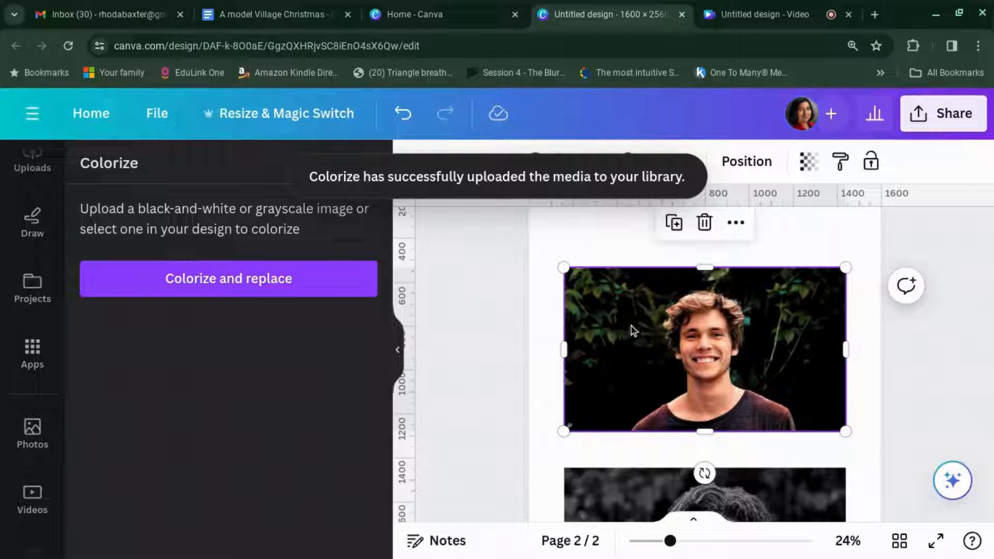
drag(632, 326, 633, 262)
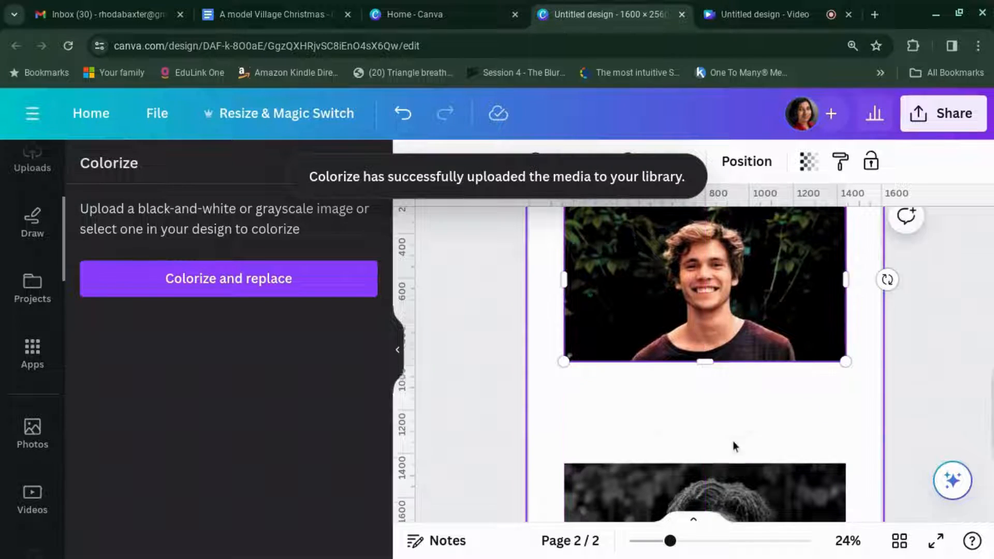
Colorize the child's black-and-white photo on page 2 and replace the original with the coloured version
scroll(733, 440, down, 2)
click(731, 445)
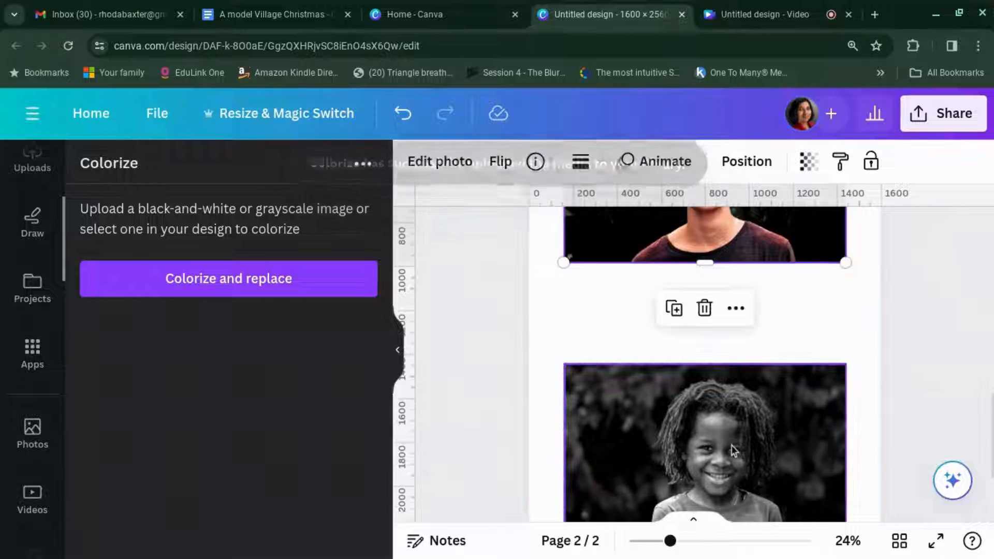
click(278, 280)
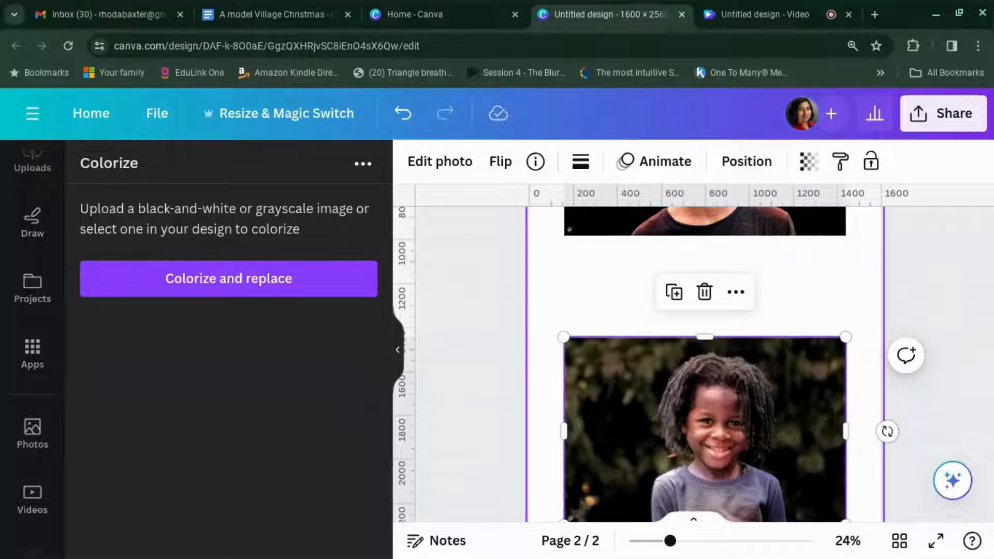
Compare the Colorize versions of both photos on page 2 with the Colorify versions on page 1
scroll(884, 394, down, 2)
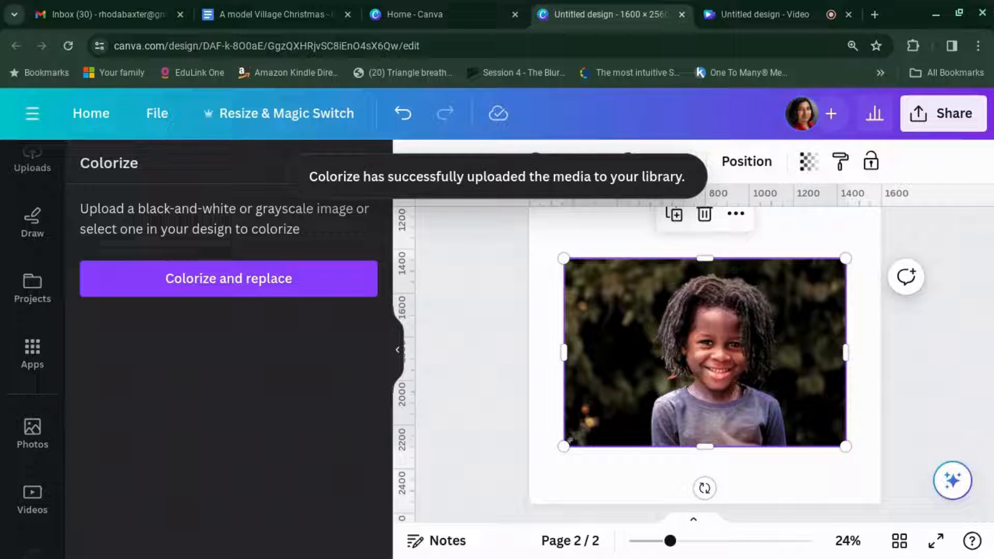
scroll(884, 394, up, 5)
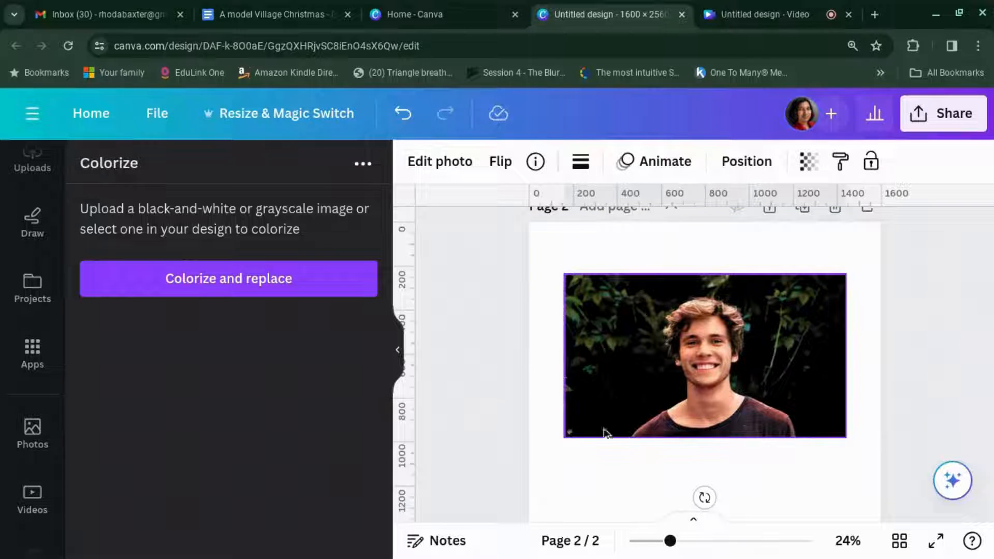
scroll(677, 434, up, 10)
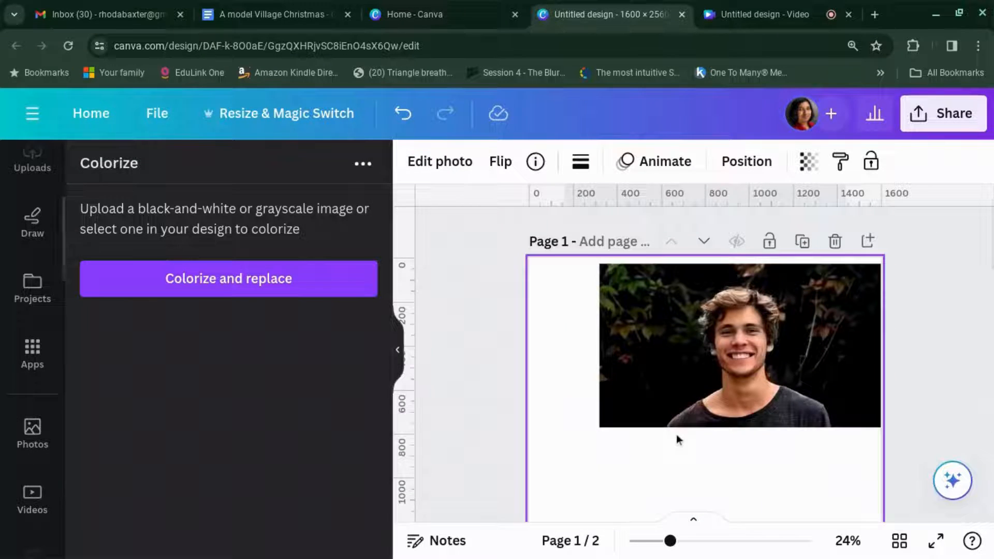
scroll(676, 434, down, 1)
scroll(677, 441, up, 1)
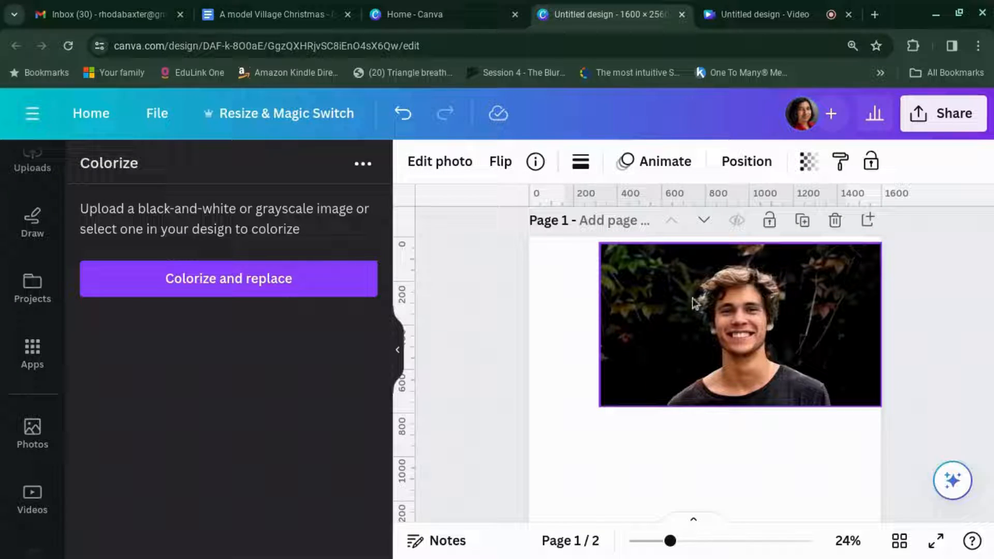
scroll(764, 398, down, 5)
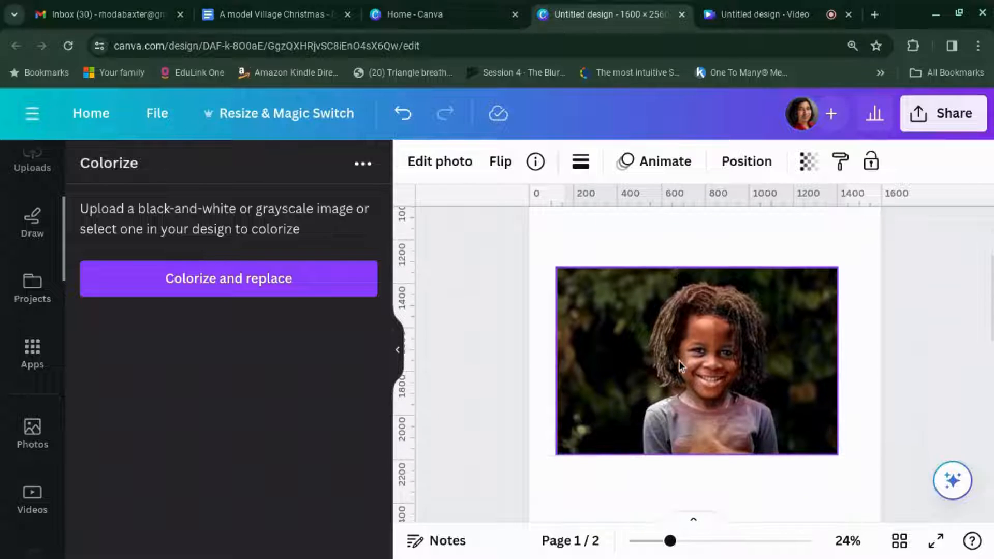
scroll(680, 366, down, 5)
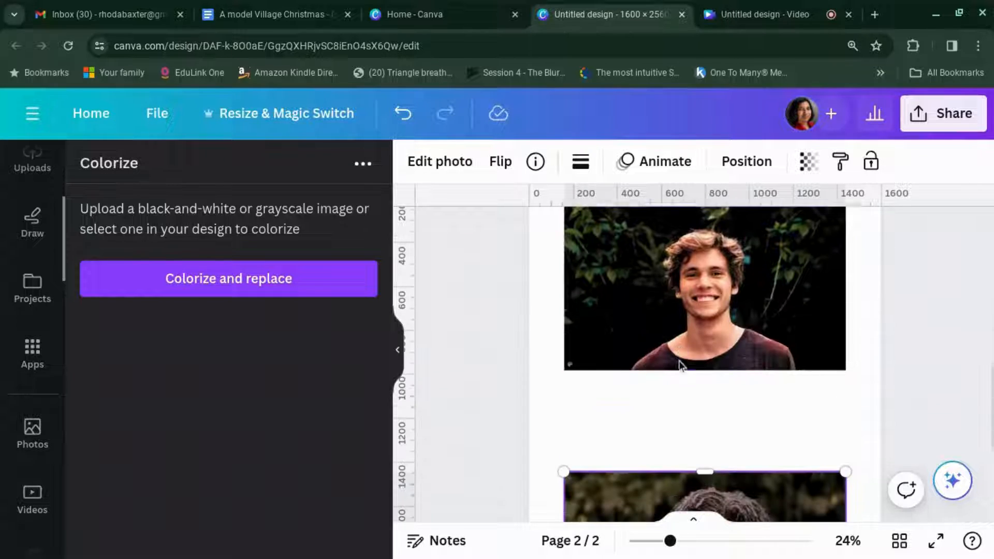
scroll(680, 365, down, 2)
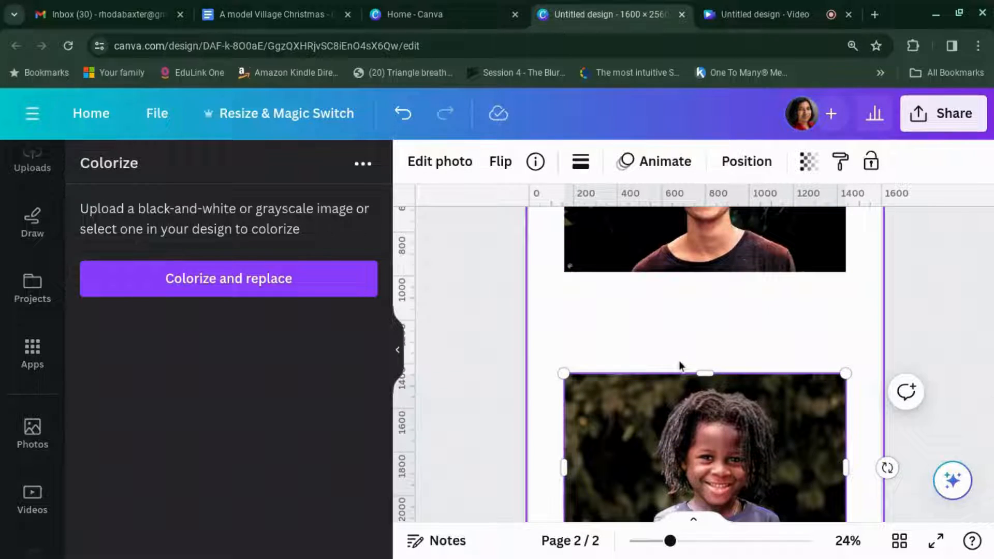
scroll(680, 365, down, 3)
scroll(680, 366, down, 1)
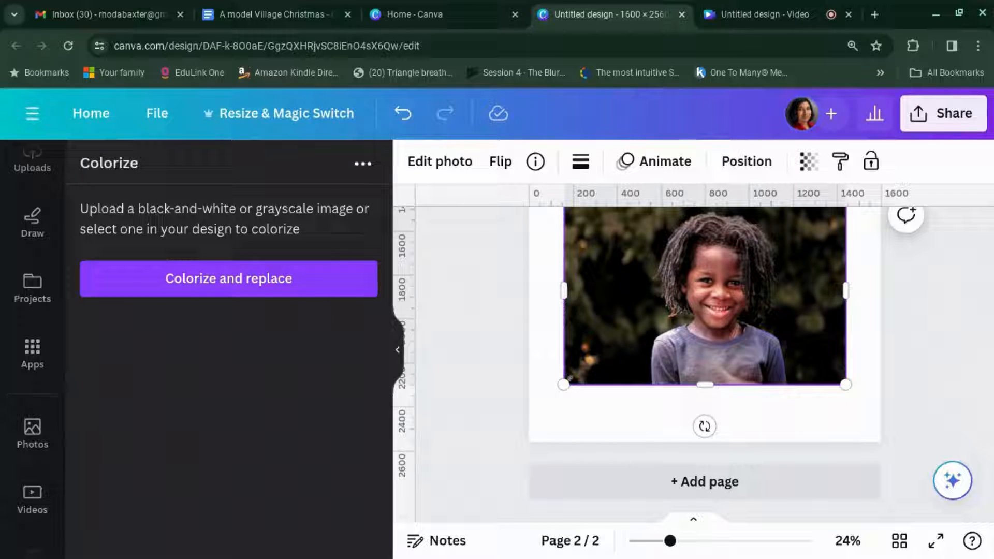
Add a blank third page to the design and search the Canva apps for Cartoonify
click(687, 486)
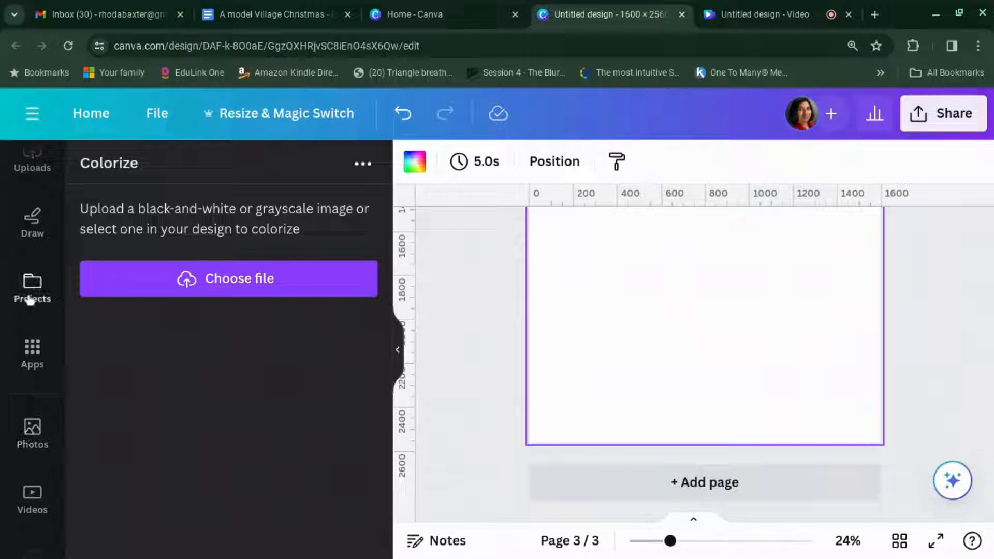
click(40, 361)
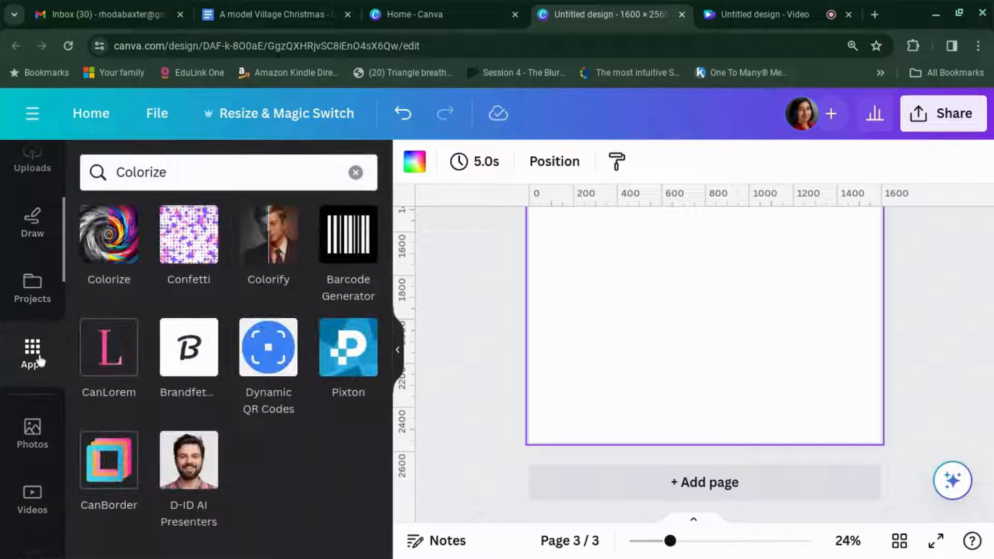
click(190, 166)
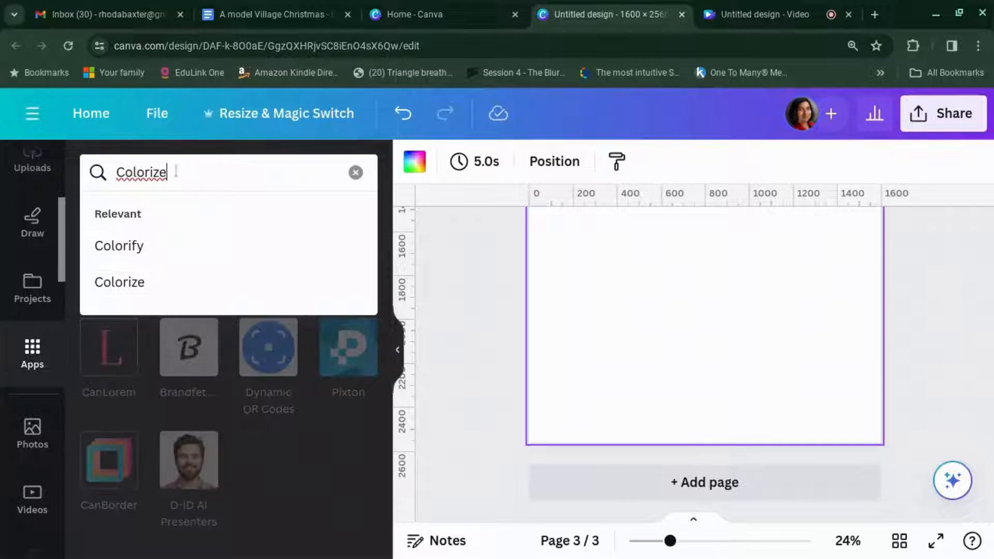
drag(176, 171, 114, 164)
text(car)
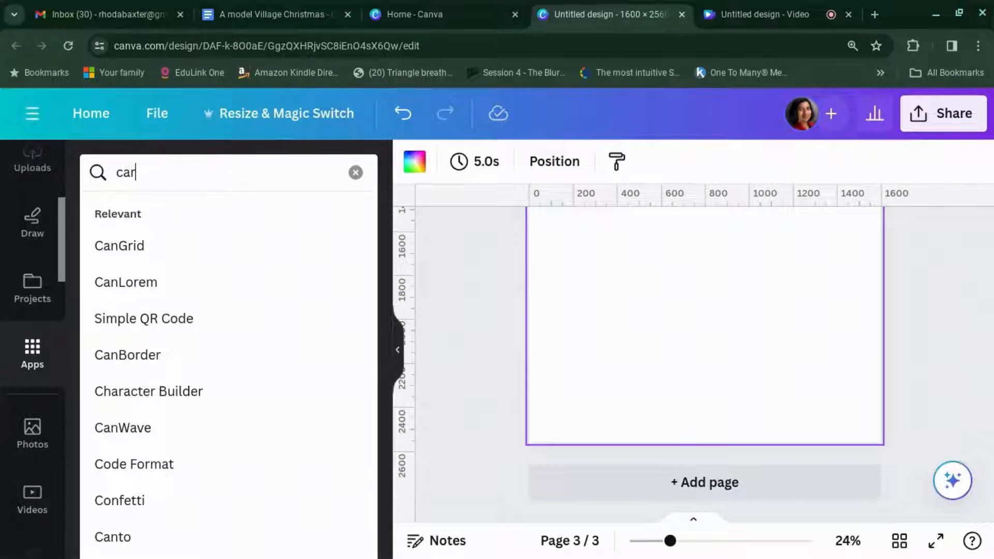
text(t)
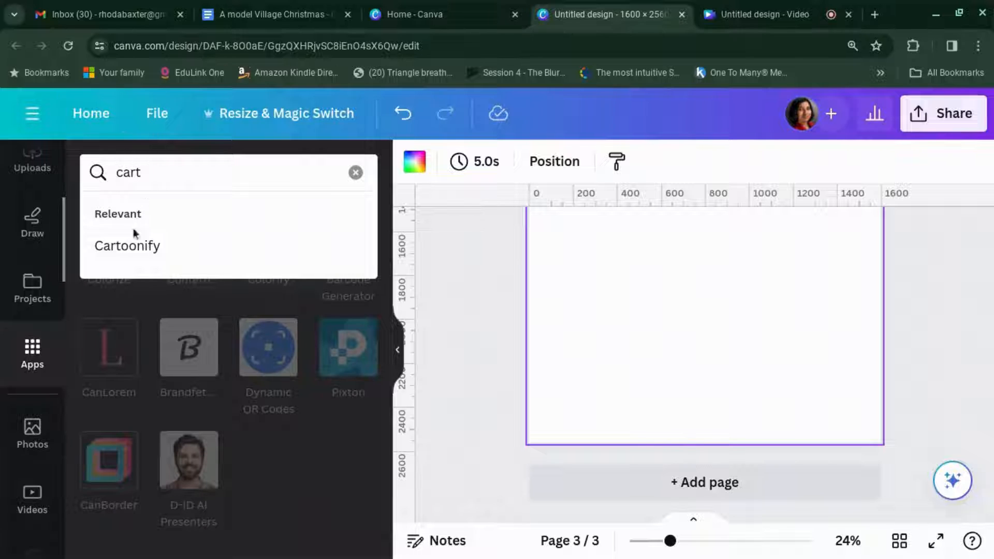
click(130, 248)
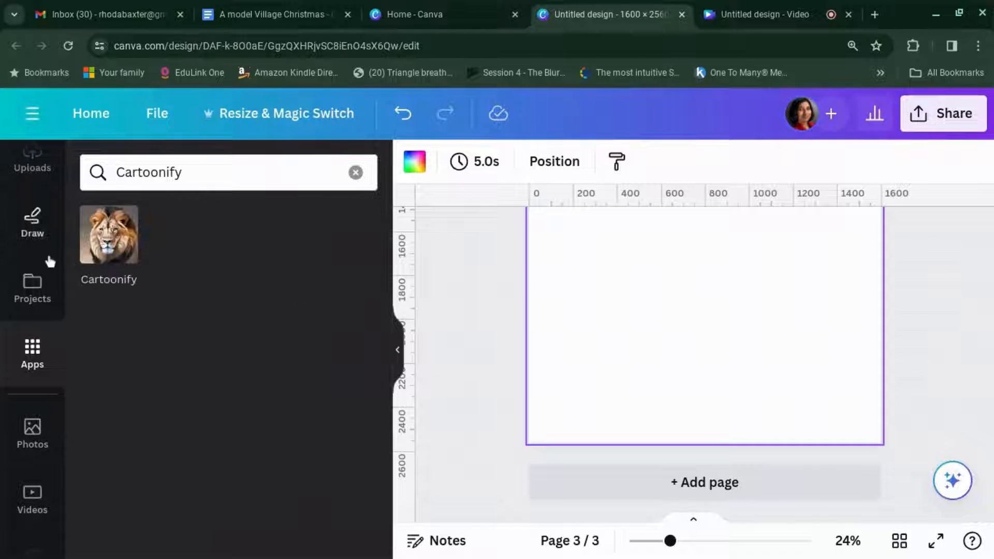
Search the elements for "happy couple" and show all matching photos
scroll(31, 290, up, 3)
scroll(31, 298, up, 2)
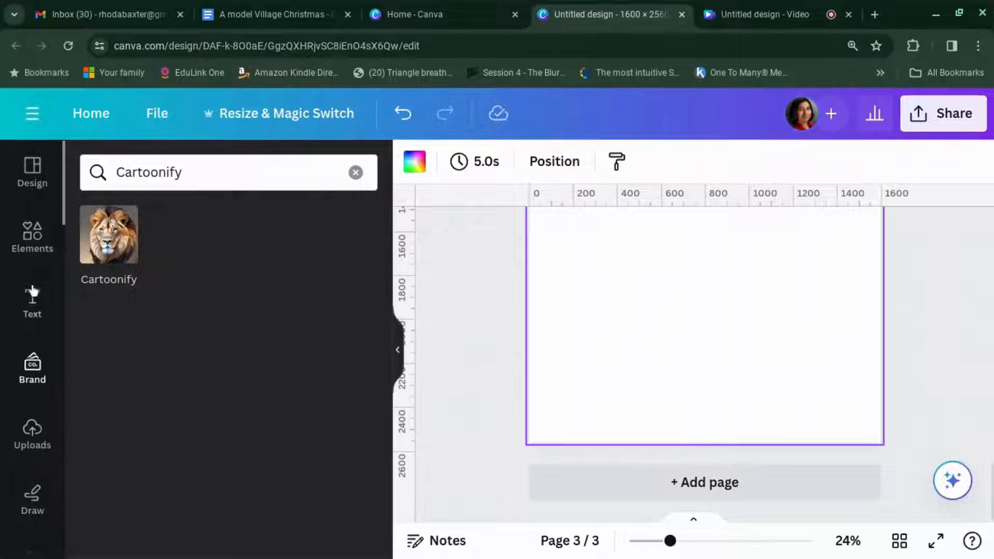
click(38, 241)
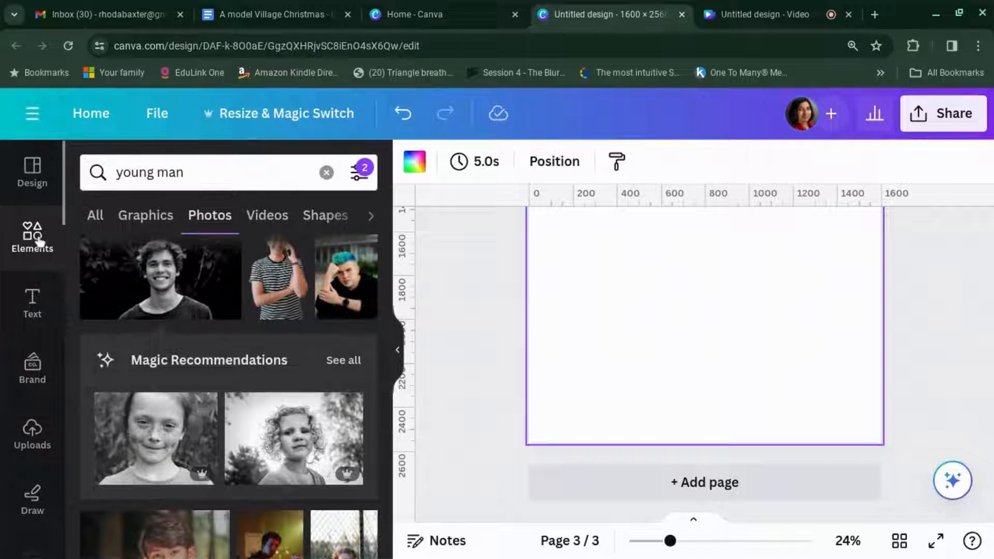
click(327, 173)
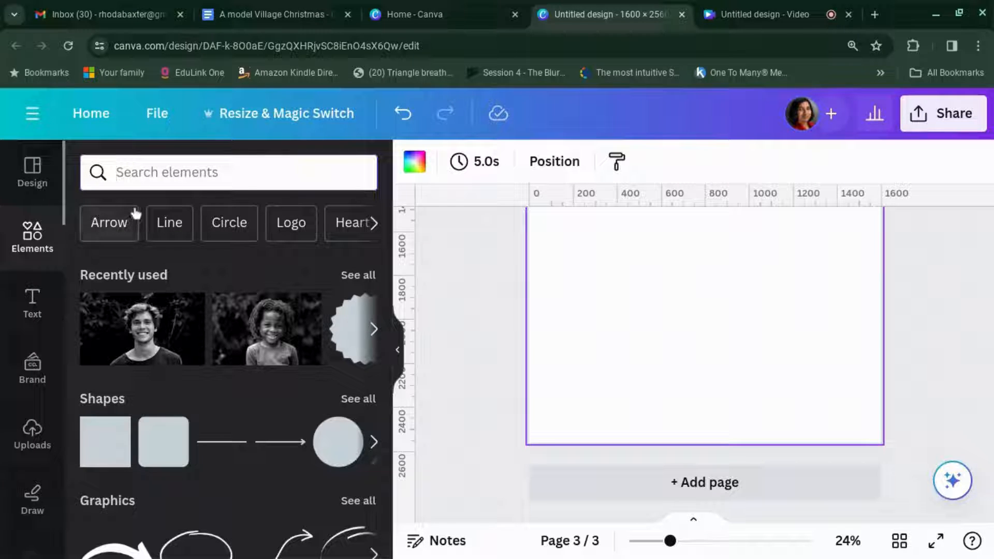
text(couple)
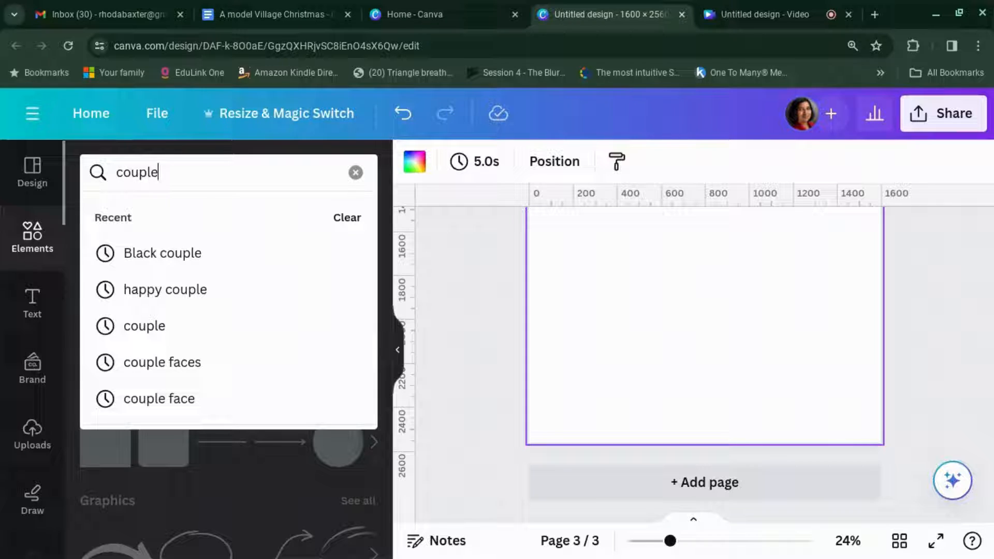
click(139, 289)
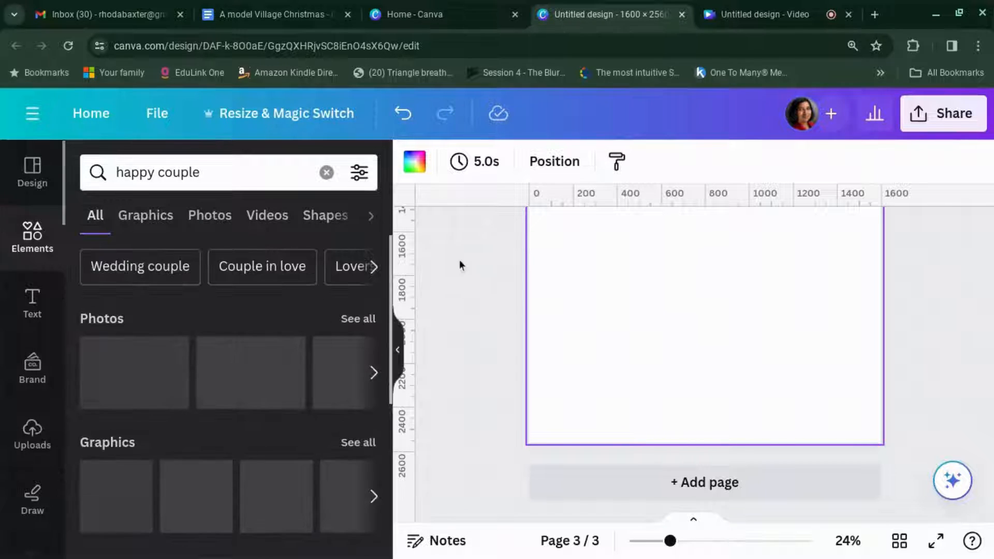
click(358, 319)
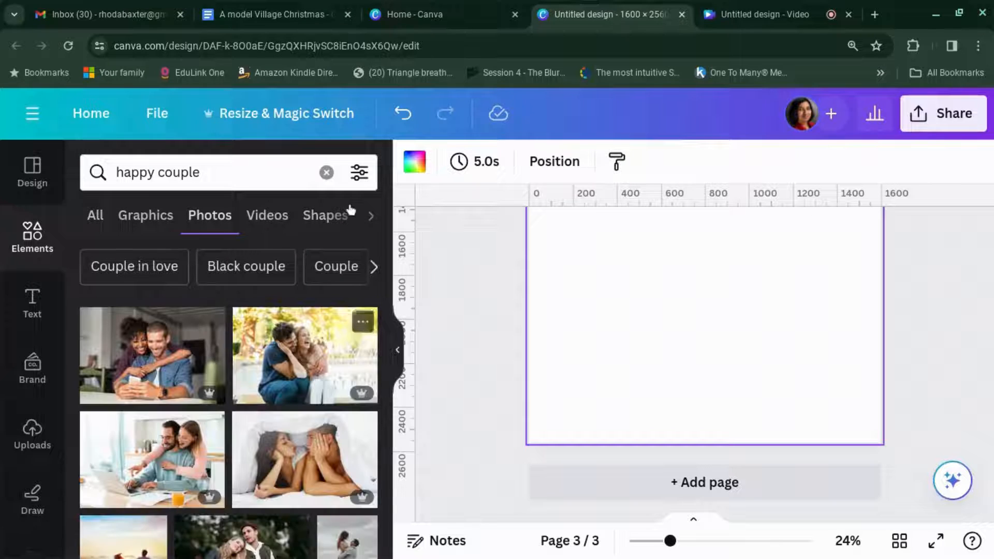
Limit the happy couple photos to free ones and add the couple embracing on a grey beach to page 3
click(359, 172)
scroll(285, 285, down, 6)
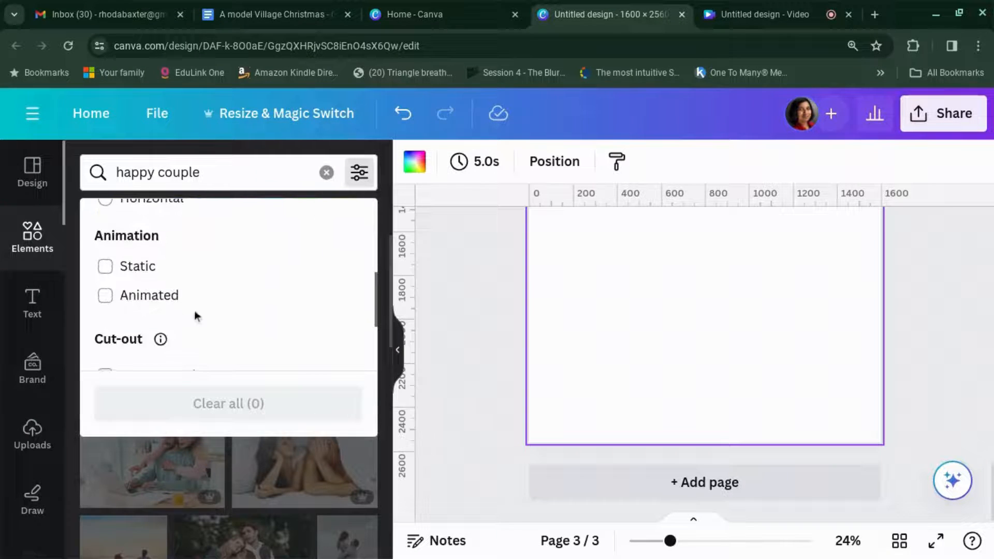
click(137, 327)
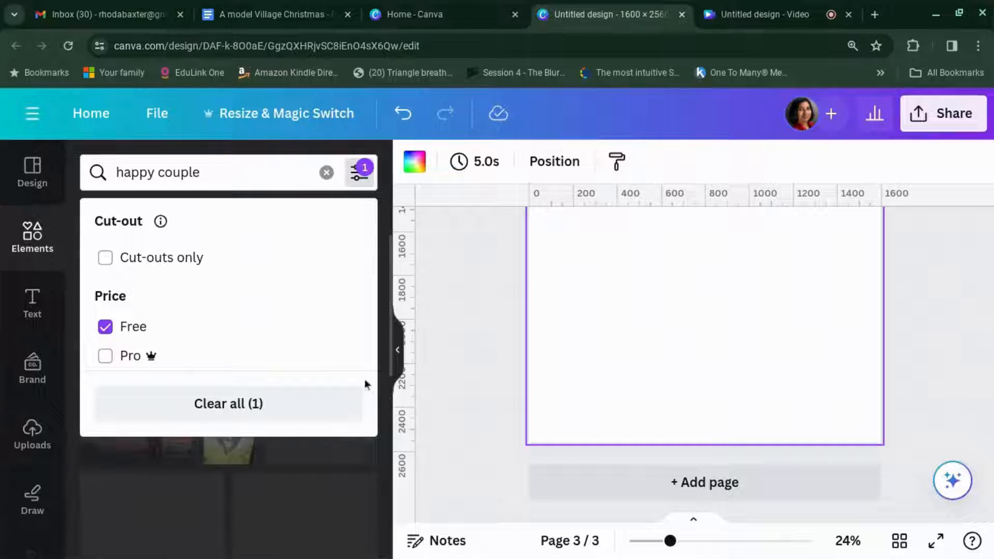
click(450, 319)
scroll(324, 369, down, 1)
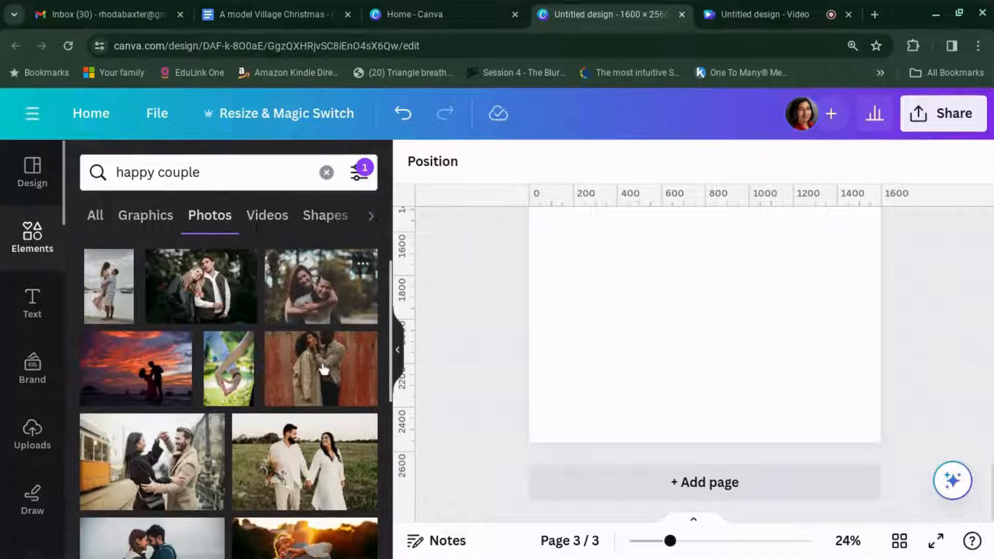
scroll(324, 369, down, 2)
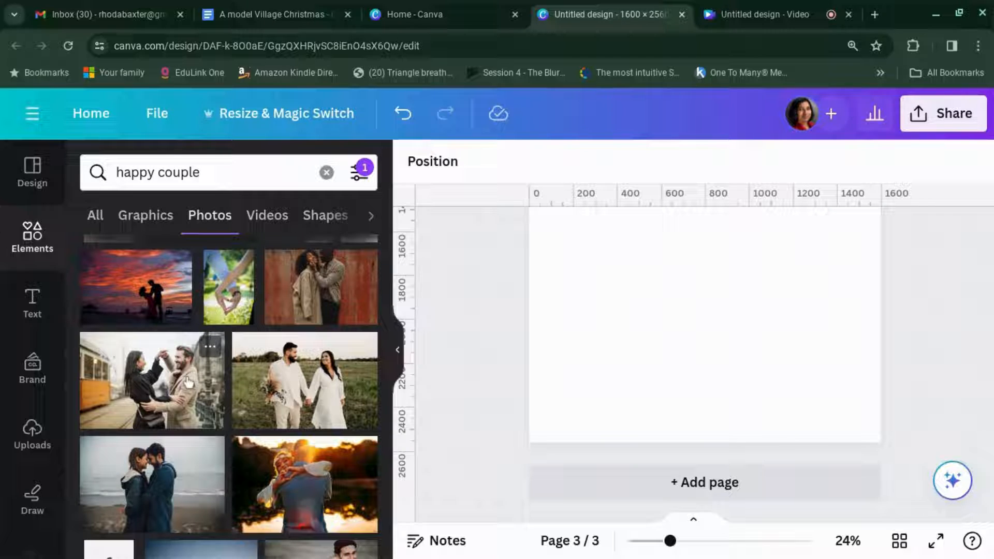
click(158, 477)
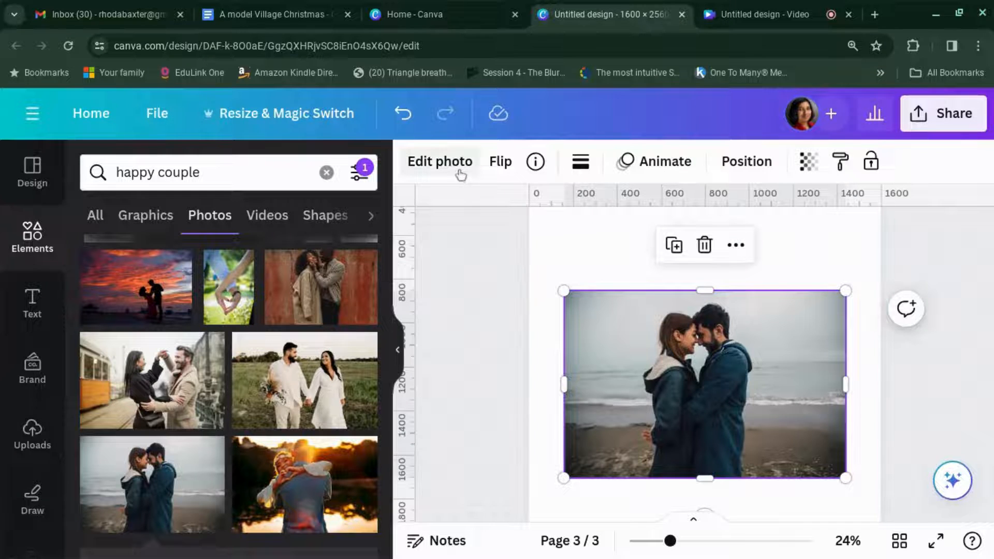
Open the Cartoonify app and cartoonify the beach couple's photo on page 3, replacing the selected image
scroll(50, 395, down, 2)
scroll(50, 395, down, 3)
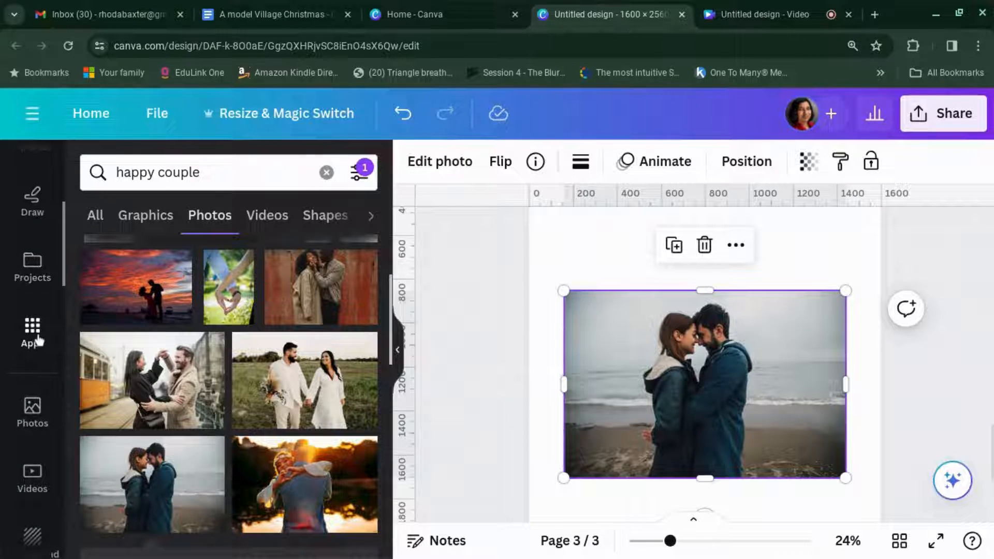
click(36, 338)
click(109, 257)
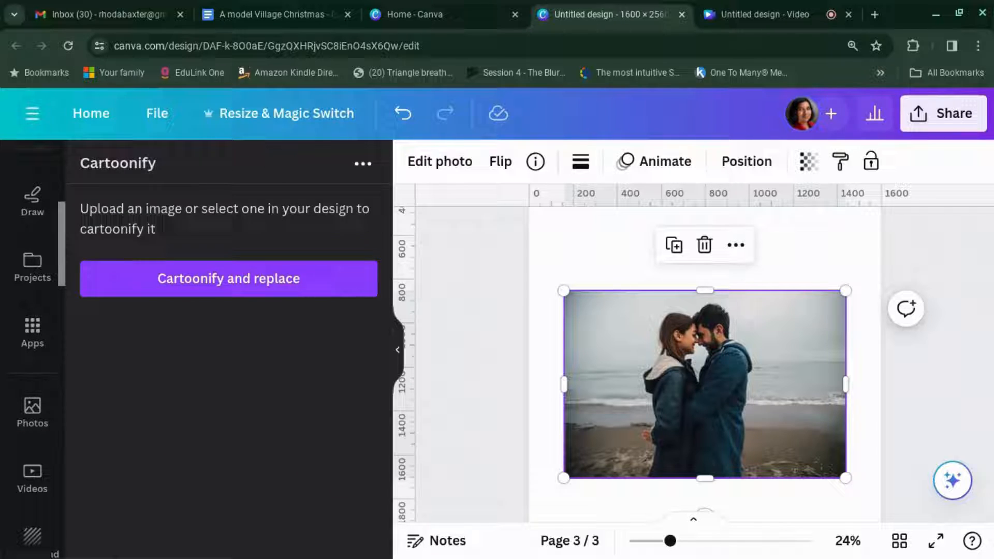
click(208, 279)
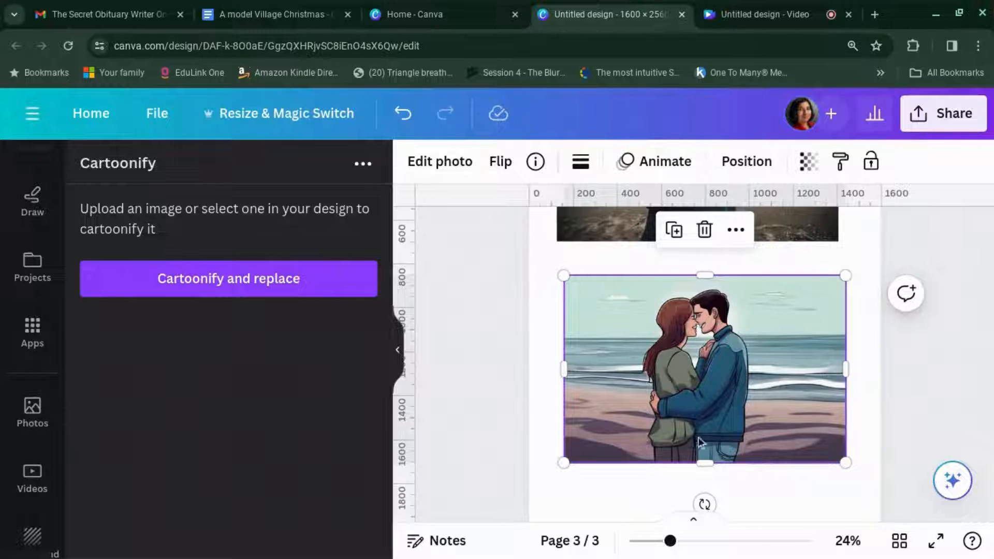
Arrange the original couple photo above its cartoon version on page 3, leaving a gap between them
scroll(775, 353, up, 4)
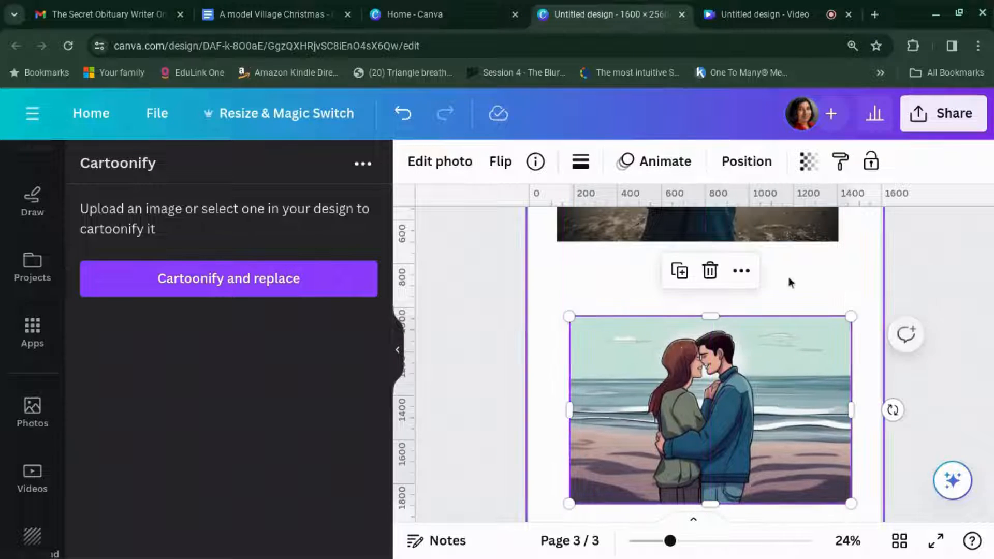
drag(786, 284, 792, 350)
scroll(791, 345, down, 2)
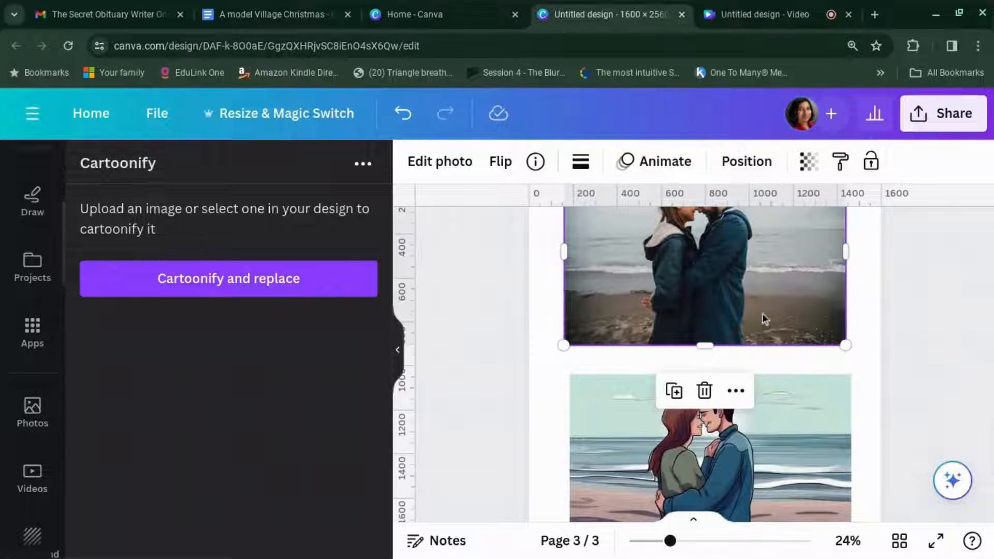
Compare the original couple photo with its cartoon version on page 3
scroll(793, 296, up, 1)
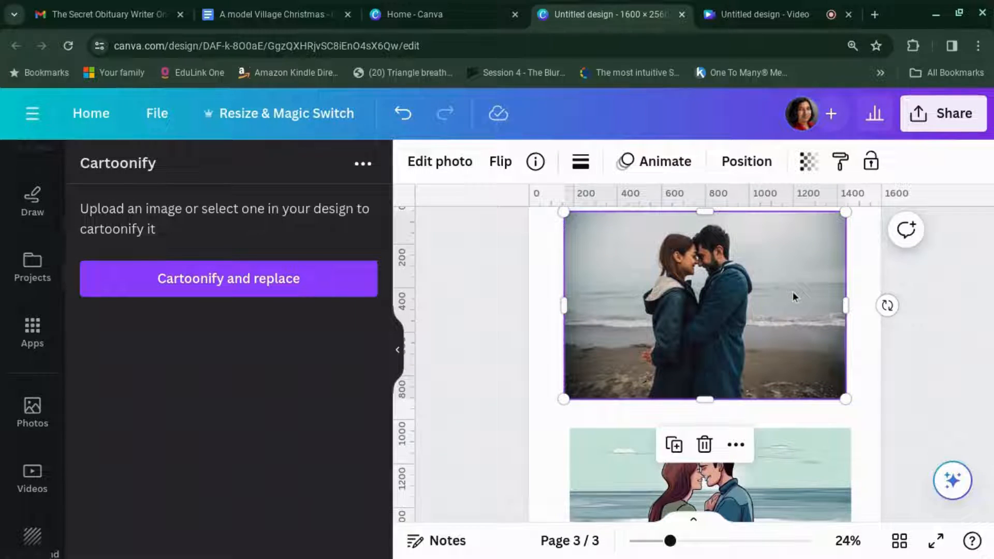
scroll(794, 297, down, 4)
scroll(793, 297, up, 4)
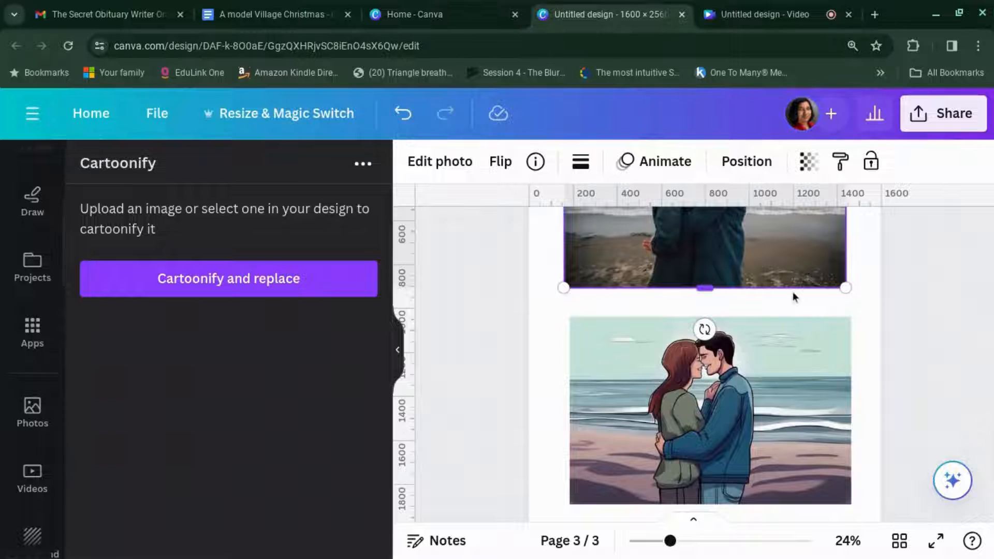
scroll(794, 292, down, 3)
scroll(793, 291, down, 3)
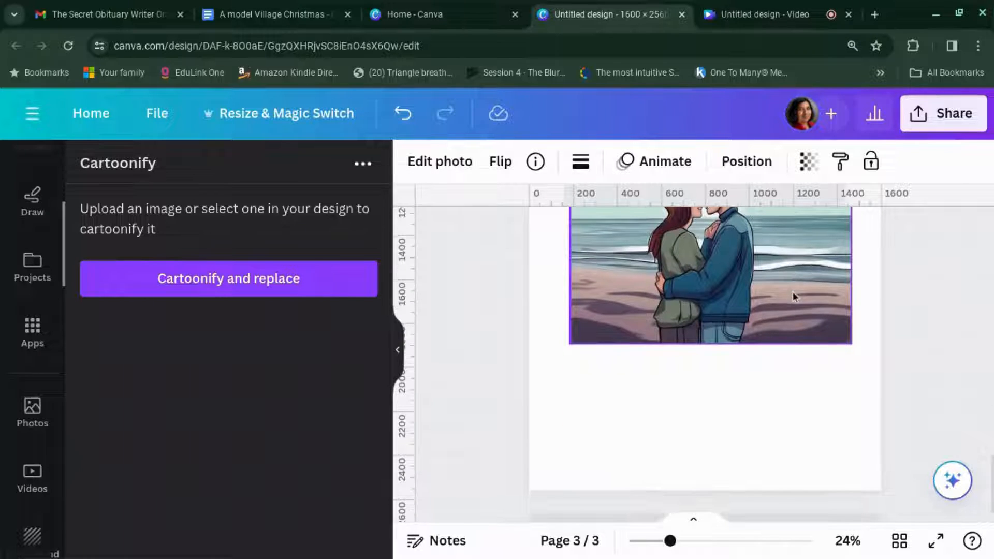
scroll(793, 291, up, 5)
scroll(794, 295, up, 1)
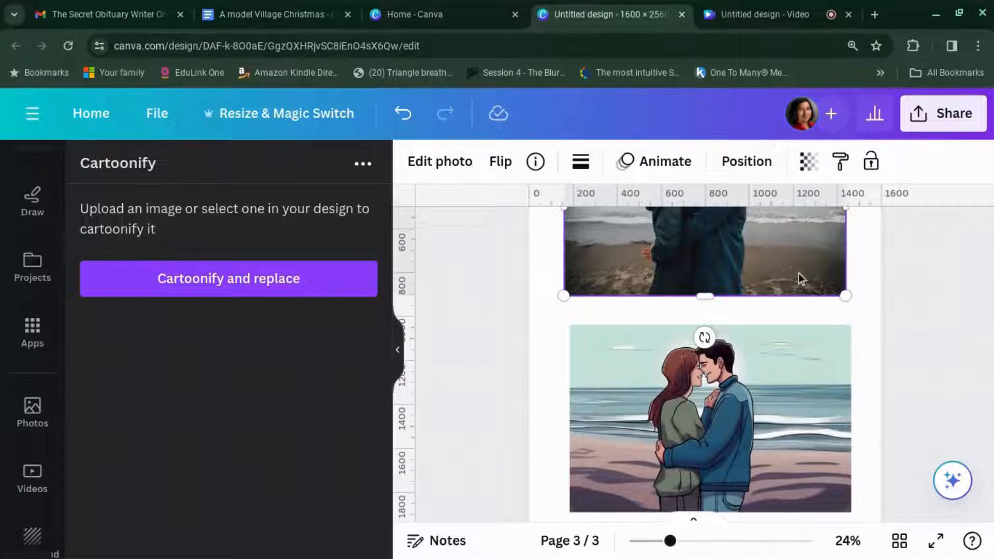
Duplicate the original couple photo and place the copy near the top of a new page 4
right_click(799, 278)
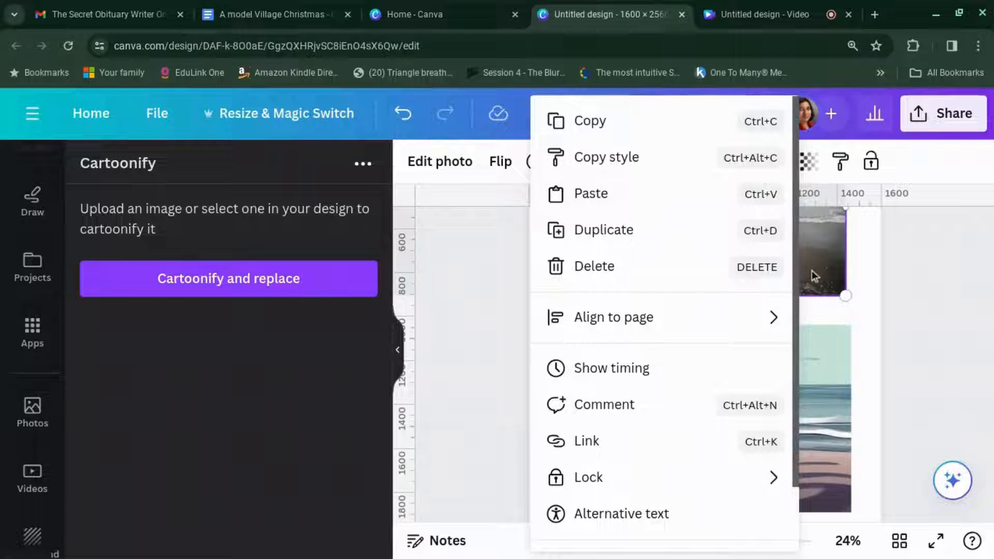
click(666, 231)
drag(740, 243, 754, 402)
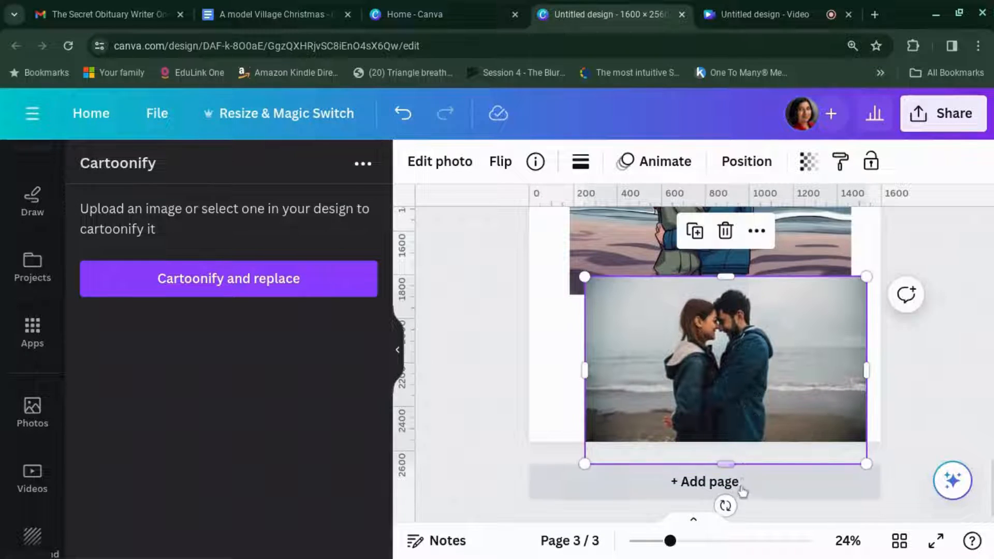
click(733, 491)
scroll(752, 352, up, 9)
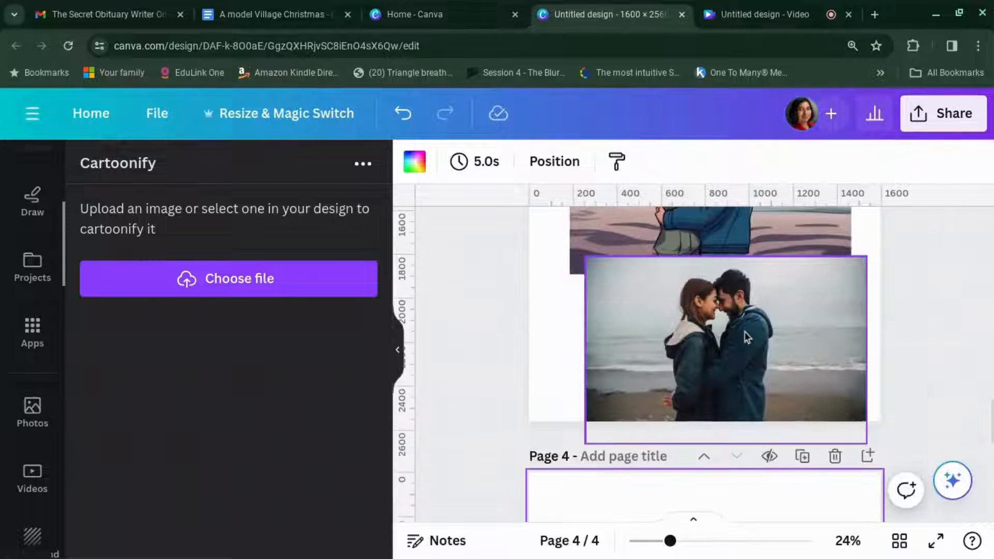
drag(738, 343, 729, 548)
scroll(873, 357, down, 4)
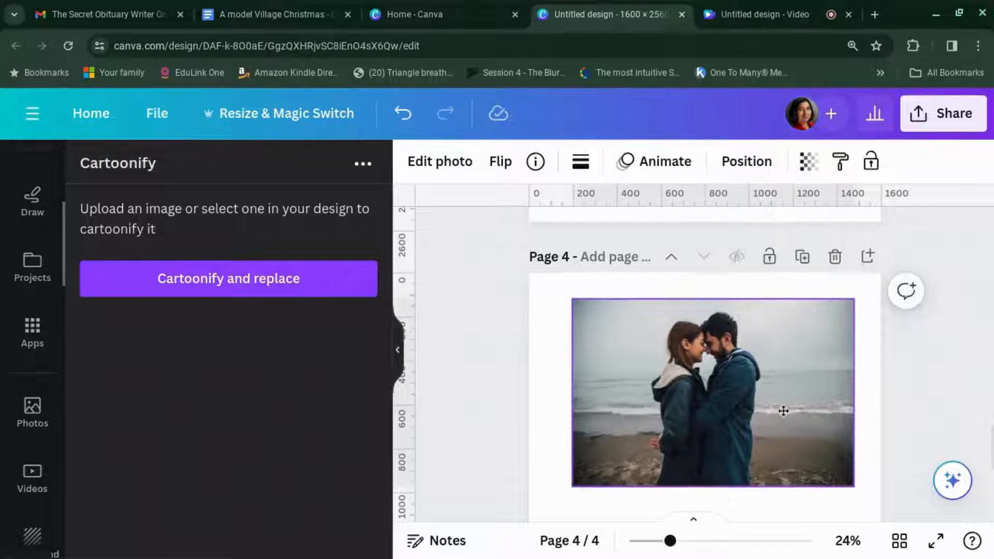
Cartoonify the couple photo on page 4, replacing it, and compare the result with the original and first cartoon on page 3
click(329, 292)
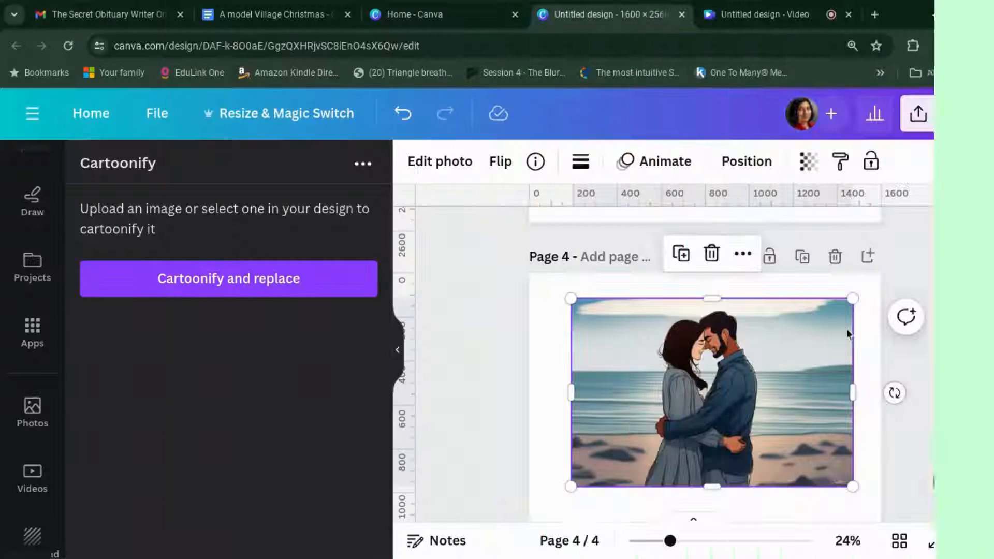
scroll(847, 328, down, 3)
scroll(847, 354, up, 5)
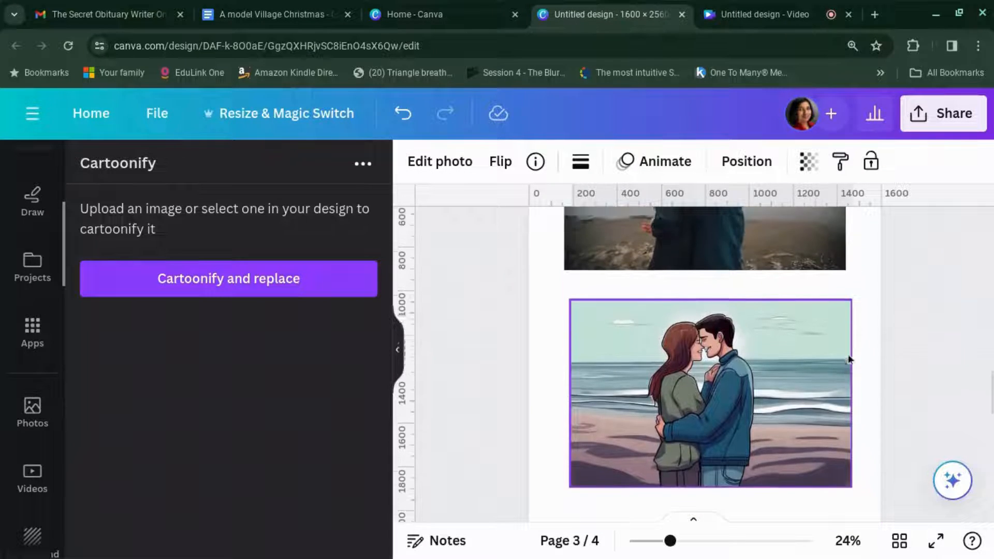
scroll(848, 354, down, 5)
scroll(849, 355, up, 5)
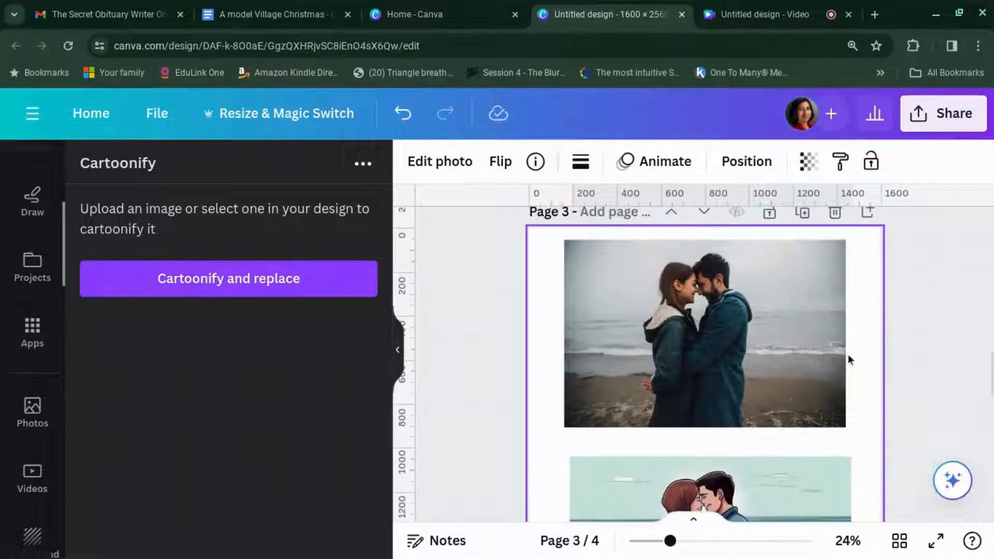
scroll(791, 359, down, 5)
click(791, 358)
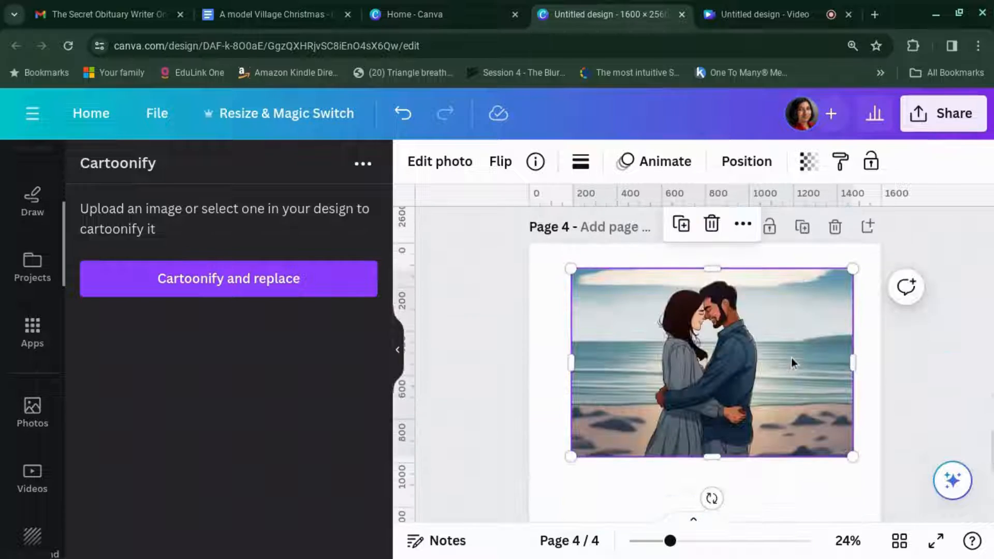
scroll(791, 359, down, 1)
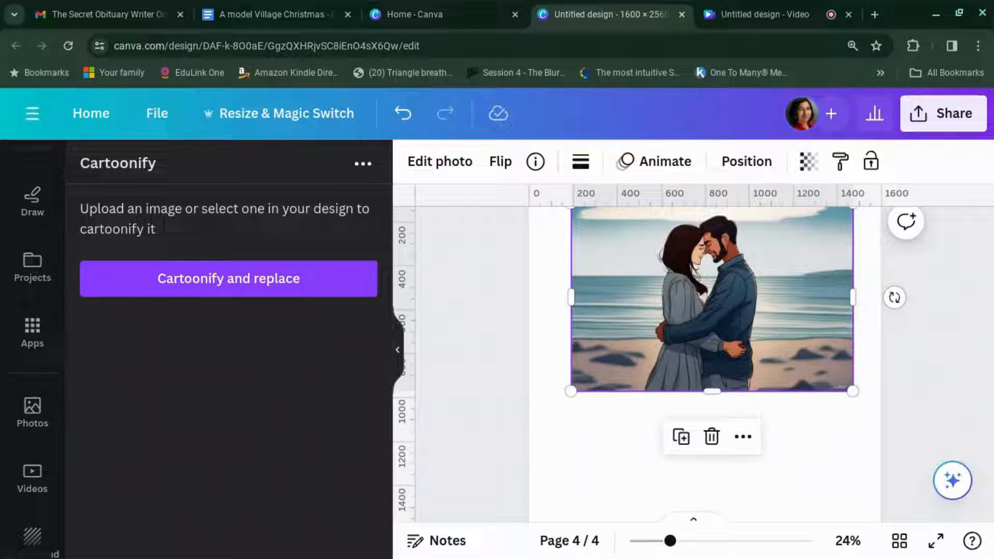
Check the cartoon couple image on page 4 and add a blank page 5 below it
scroll(793, 359, up, 2)
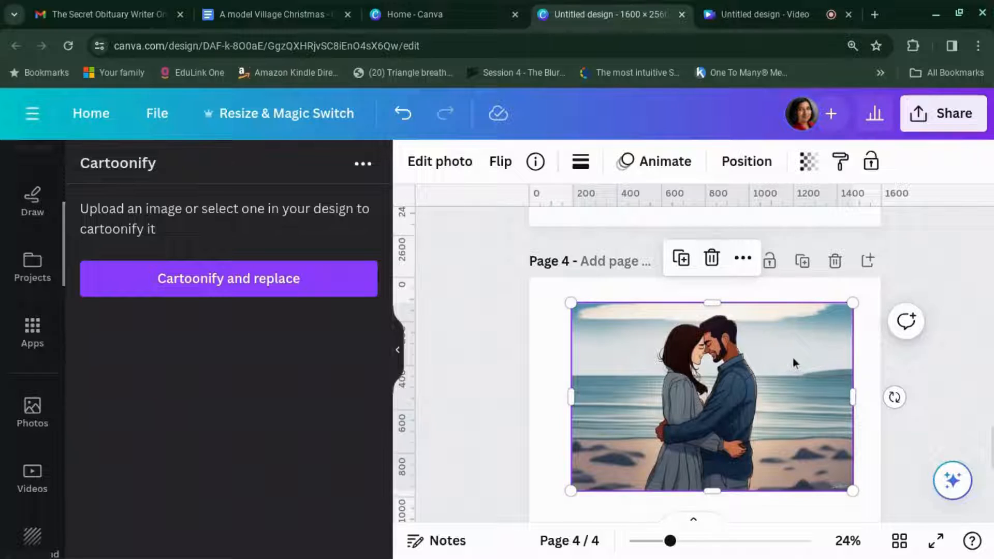
scroll(794, 358, down, 9)
scroll(794, 359, up, 3)
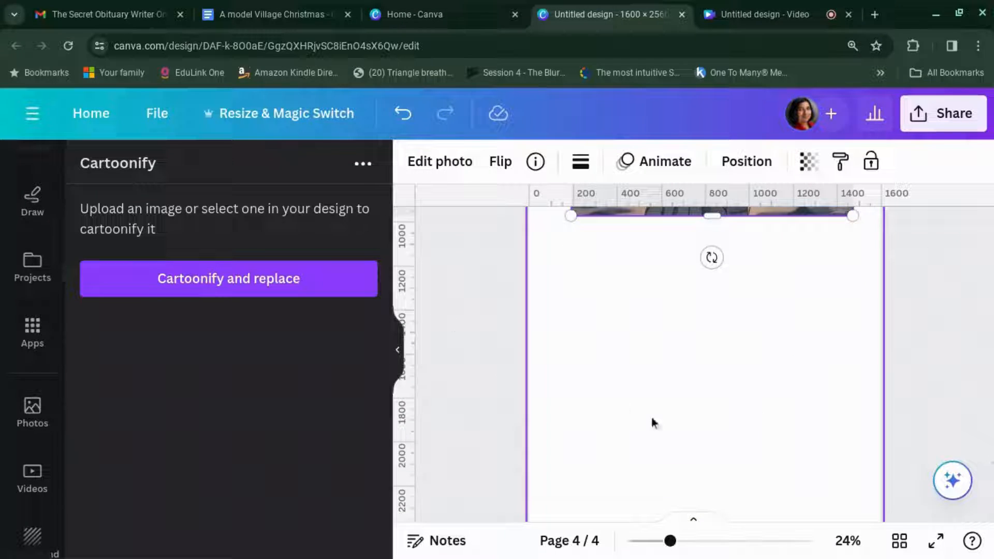
scroll(650, 429, down, 2)
click(670, 478)
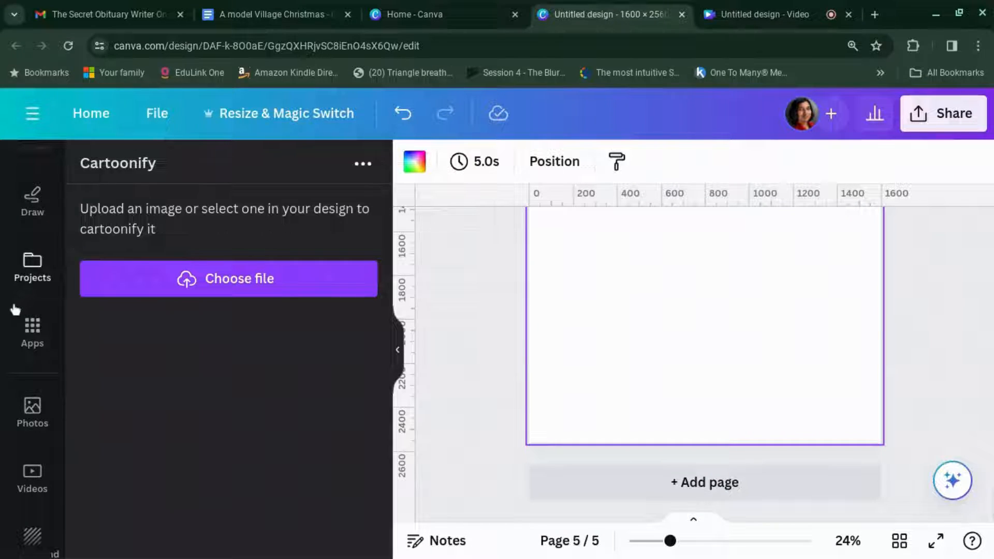
Replace the previous elements search with a search for "forest scene"
scroll(15, 310, up, 5)
click(31, 232)
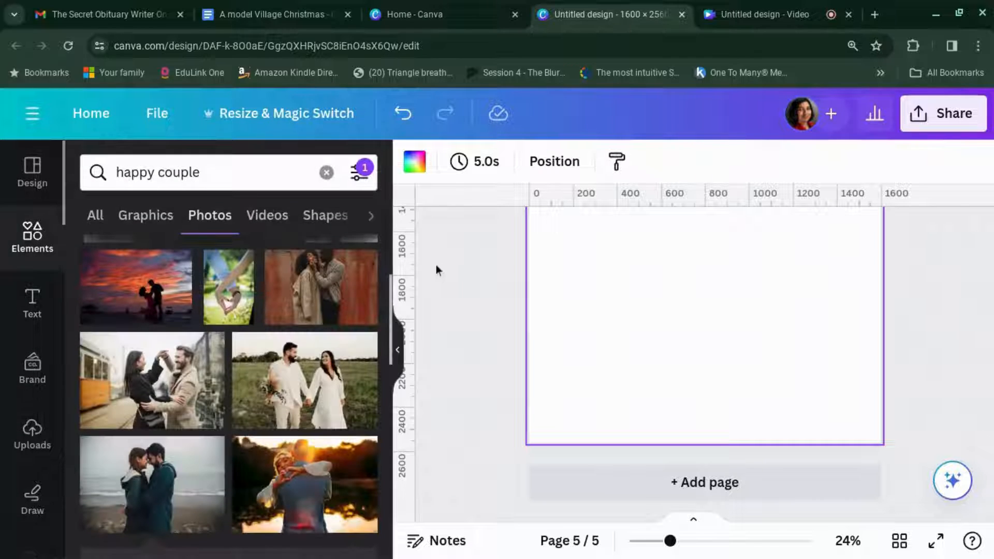
click(327, 173)
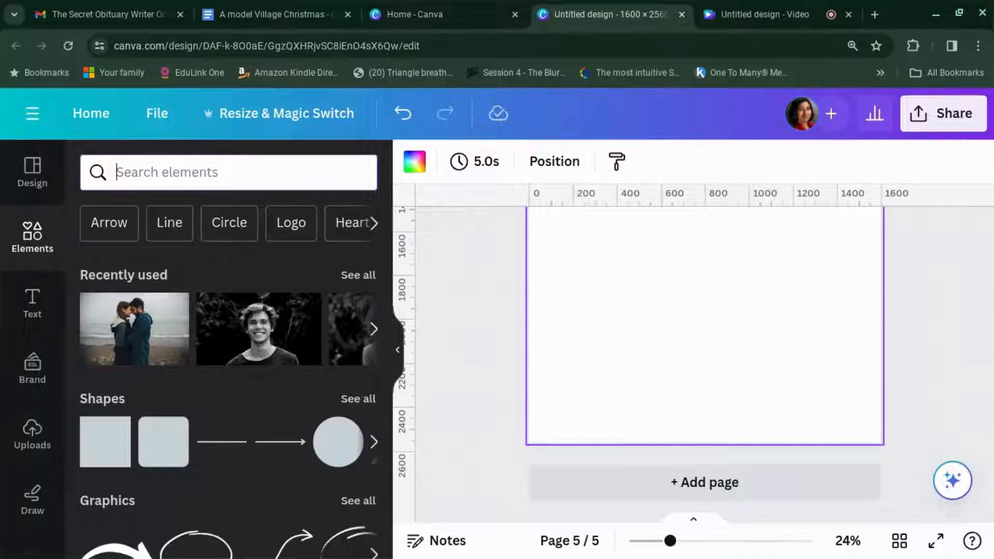
text(forest scene)
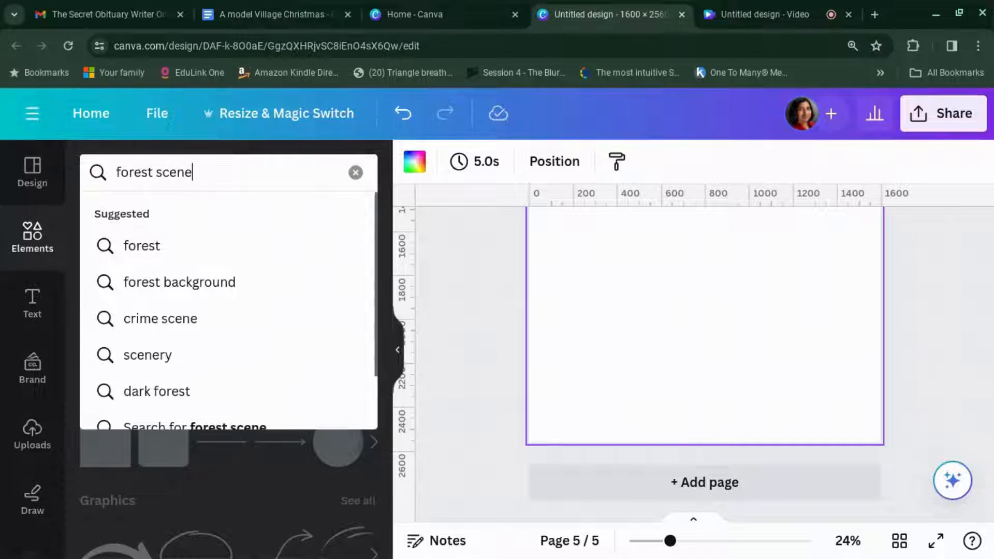
key(Return)
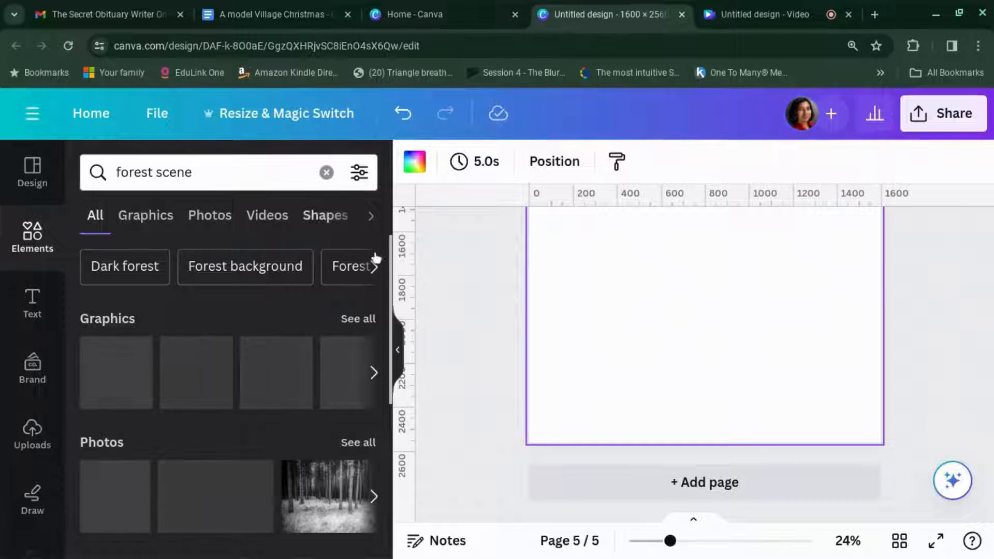
Limit the forest scene results to free items and apply one additional filter
click(359, 172)
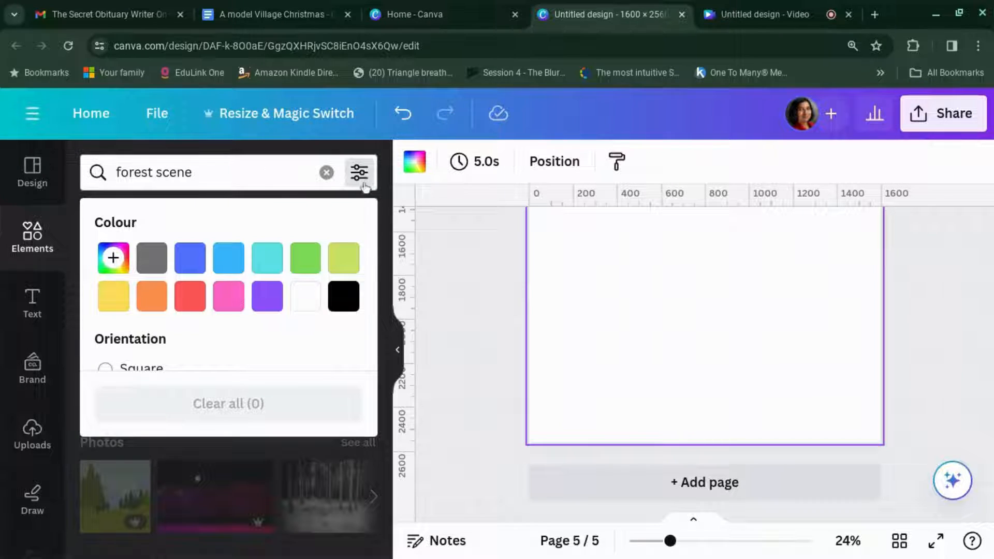
scroll(268, 289, down, 1)
scroll(265, 283, down, 2)
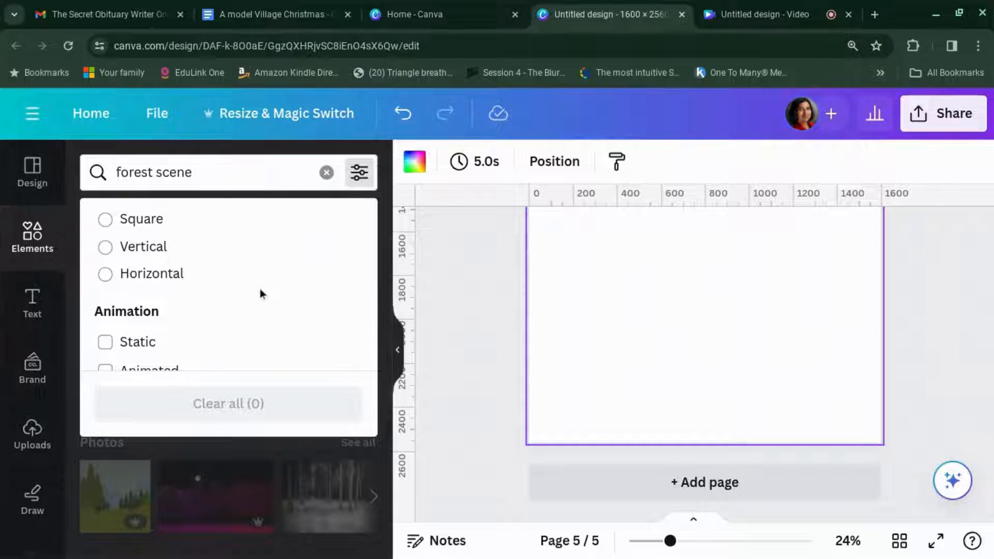
scroll(260, 288, down, 1)
scroll(157, 309, down, 2)
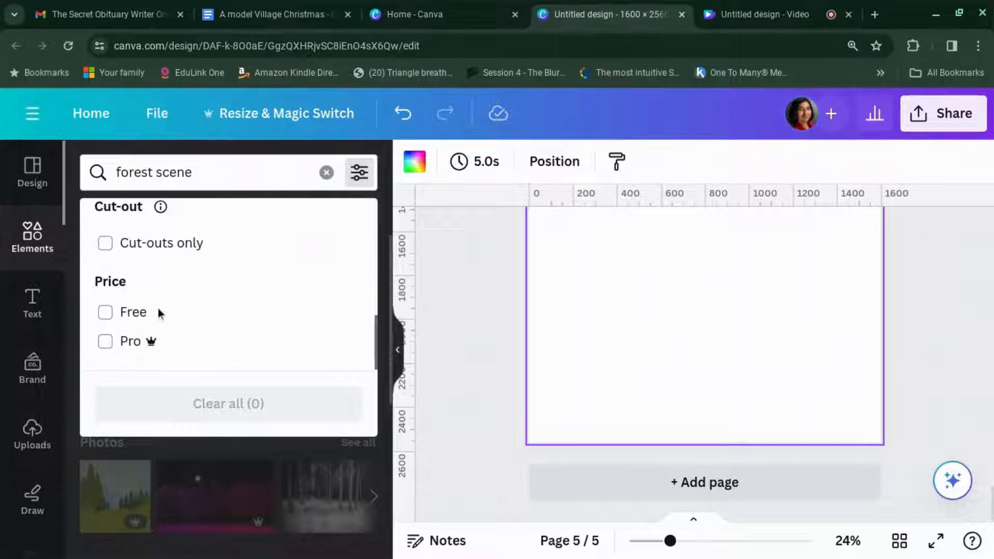
click(139, 312)
scroll(127, 286, up, 3)
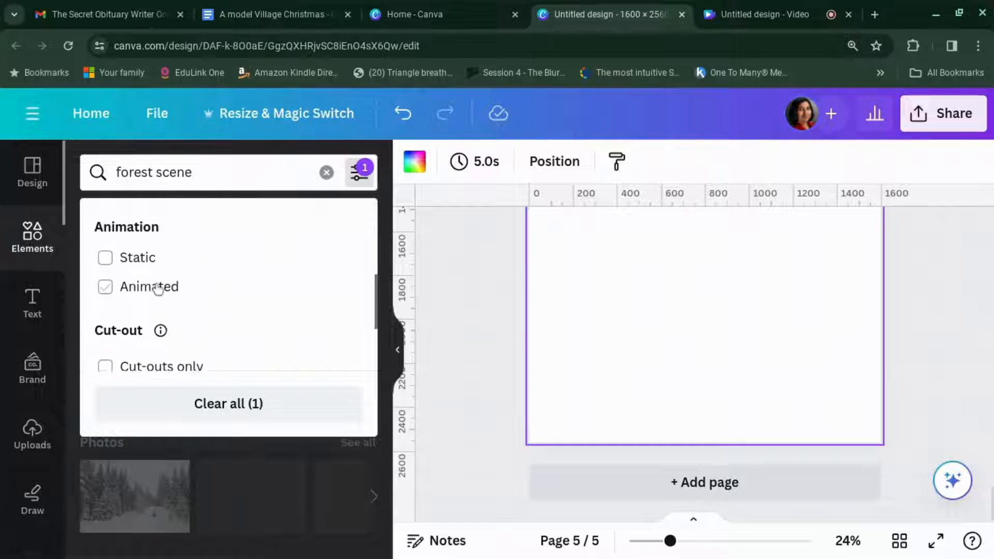
click(130, 333)
click(464, 313)
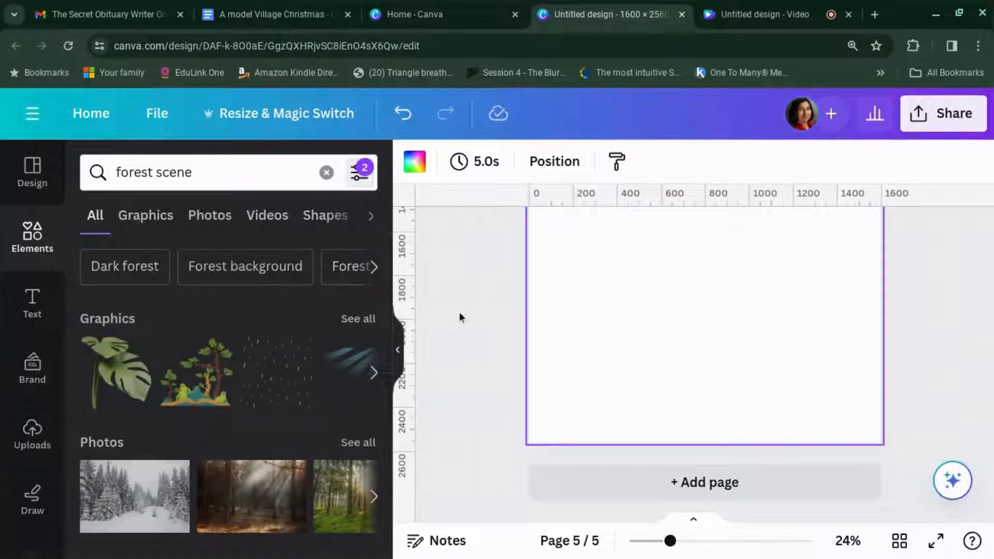
Browse the forest scene photos and insert the red autumn forest with a winding path on page 5
click(366, 336)
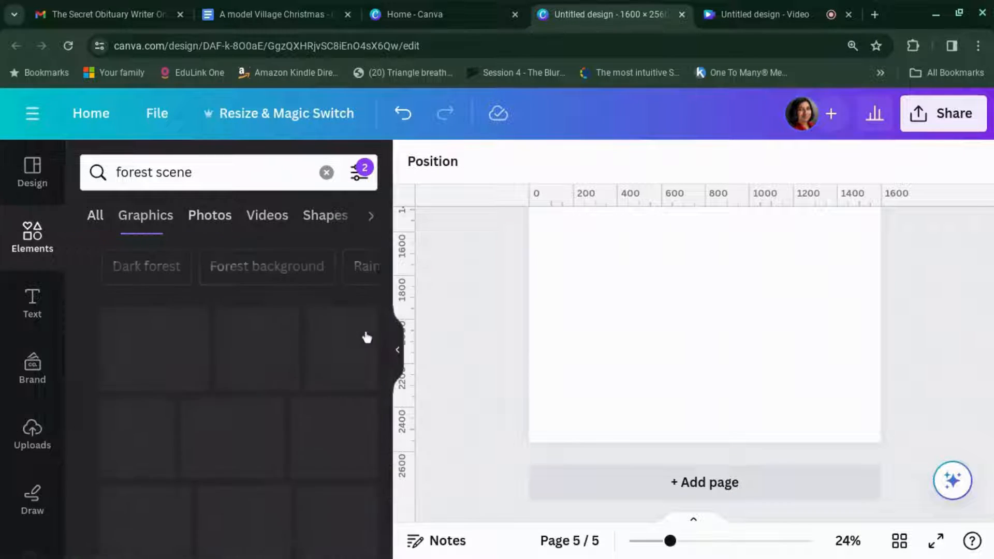
scroll(366, 337, down, 3)
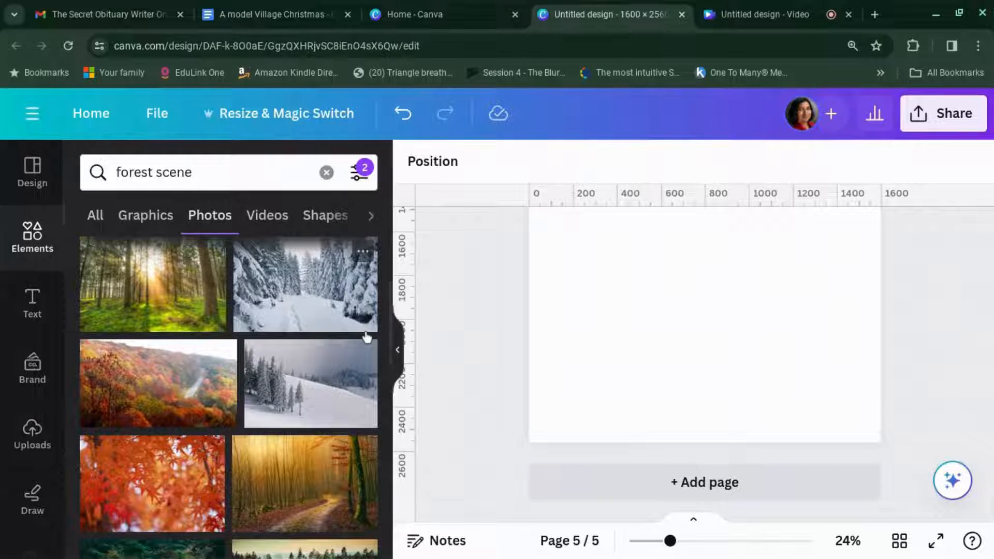
scroll(367, 337, down, 3)
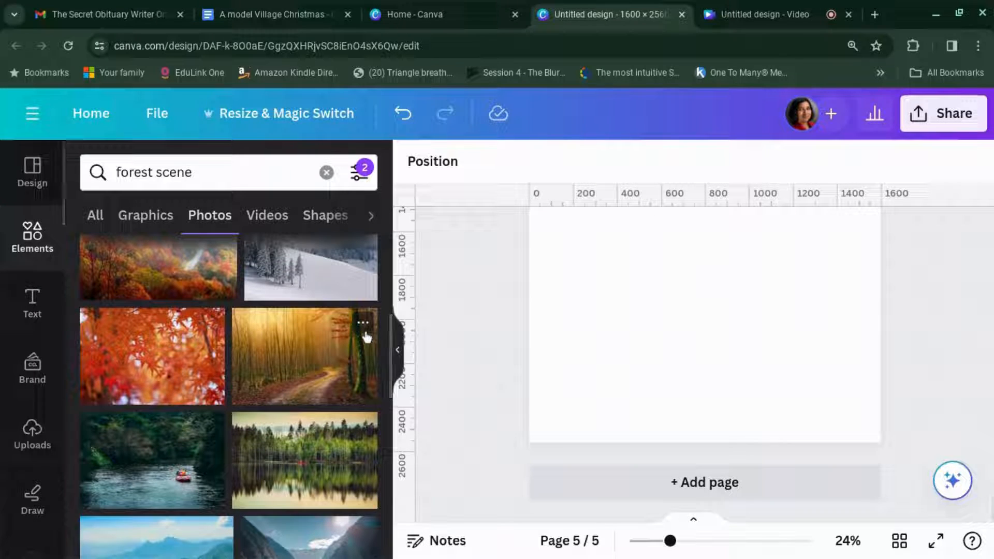
scroll(367, 336, down, 1)
scroll(366, 337, down, 2)
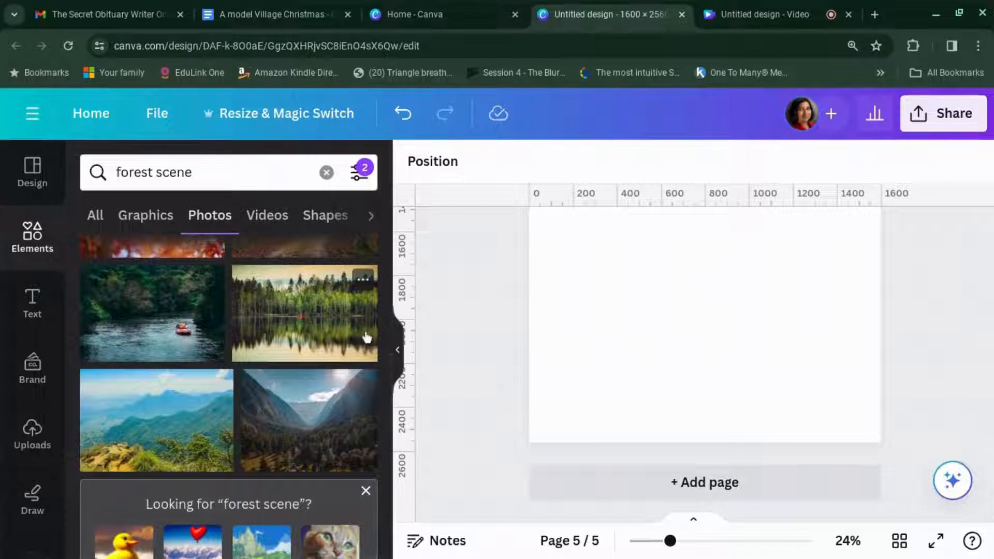
scroll(321, 336, down, 3)
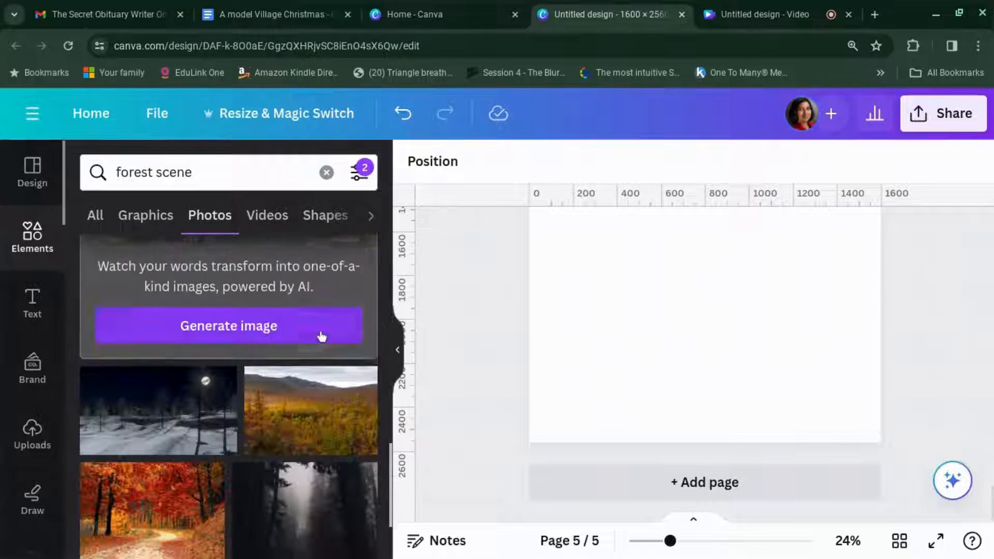
scroll(321, 336, down, 2)
click(210, 357)
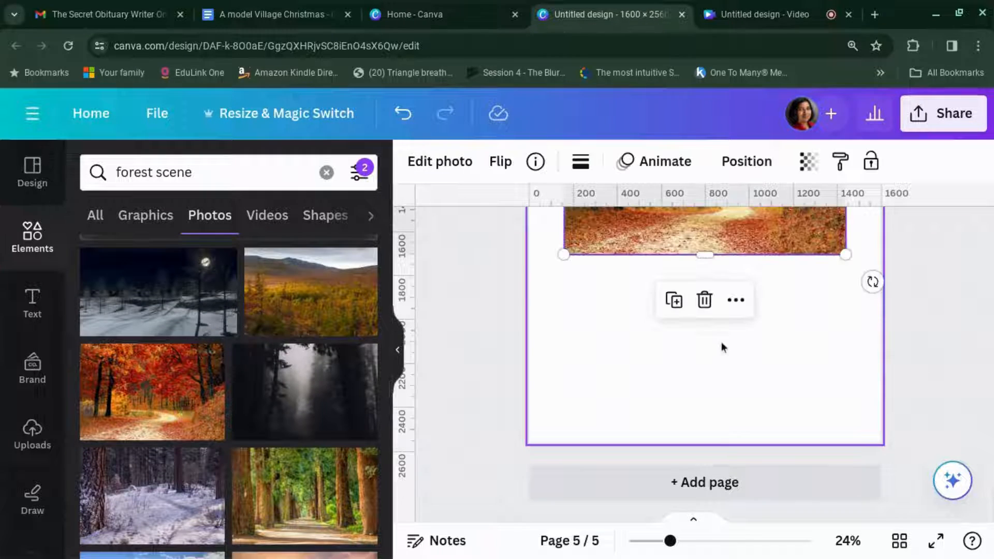
Make the autumn forest photo taller by extending its upper edge towards the top of page 5
scroll(696, 311, up, 5)
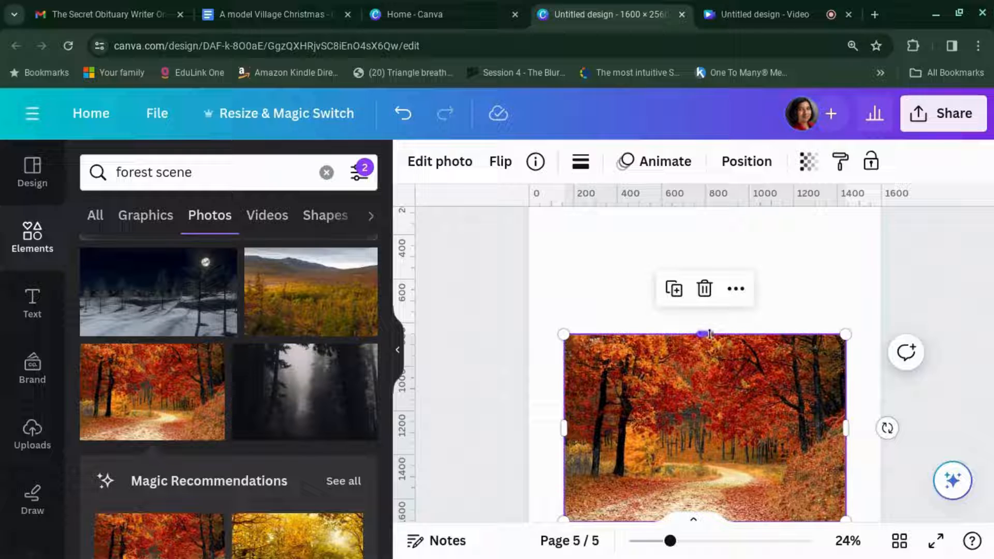
drag(705, 334, 708, 276)
scroll(748, 409, down, 3)
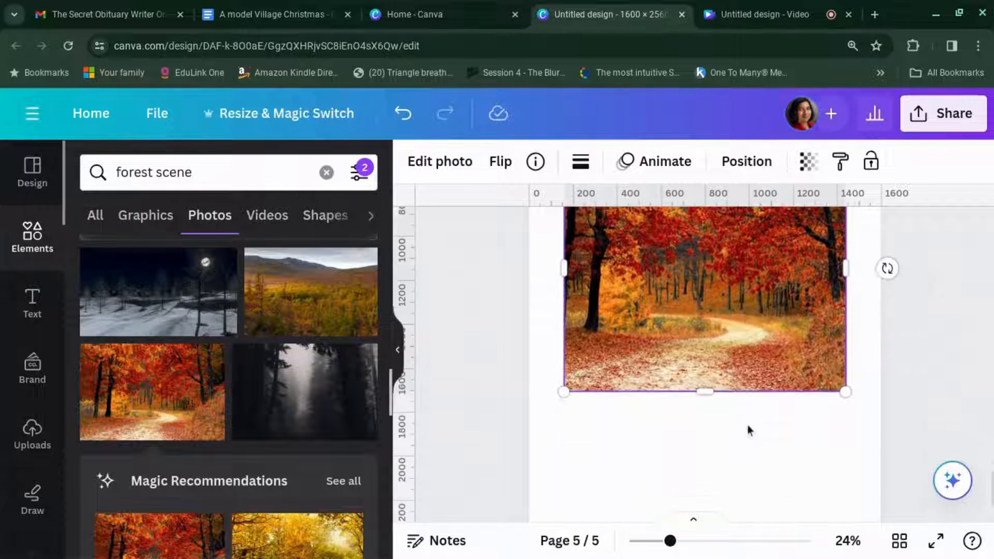
scroll(708, 391, up, 3)
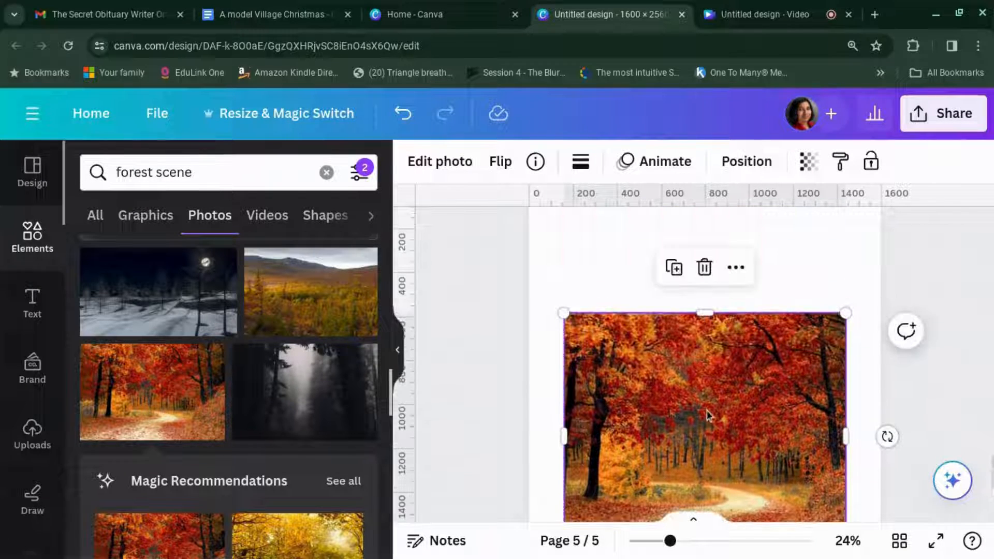
Search the Canva apps for "anime" and open the Animeify app
scroll(45, 404, down, 2)
scroll(46, 409, down, 3)
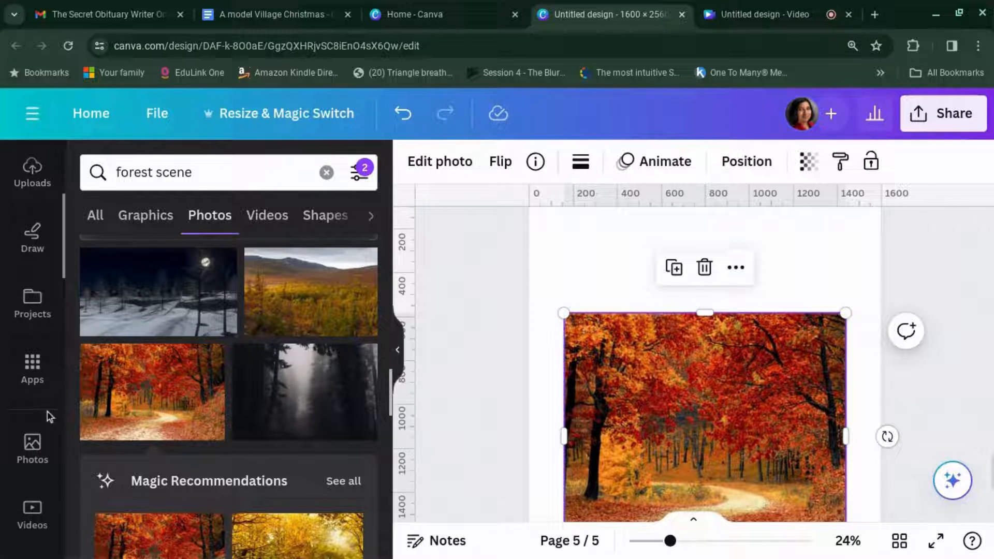
click(41, 380)
drag(198, 178, 70, 168)
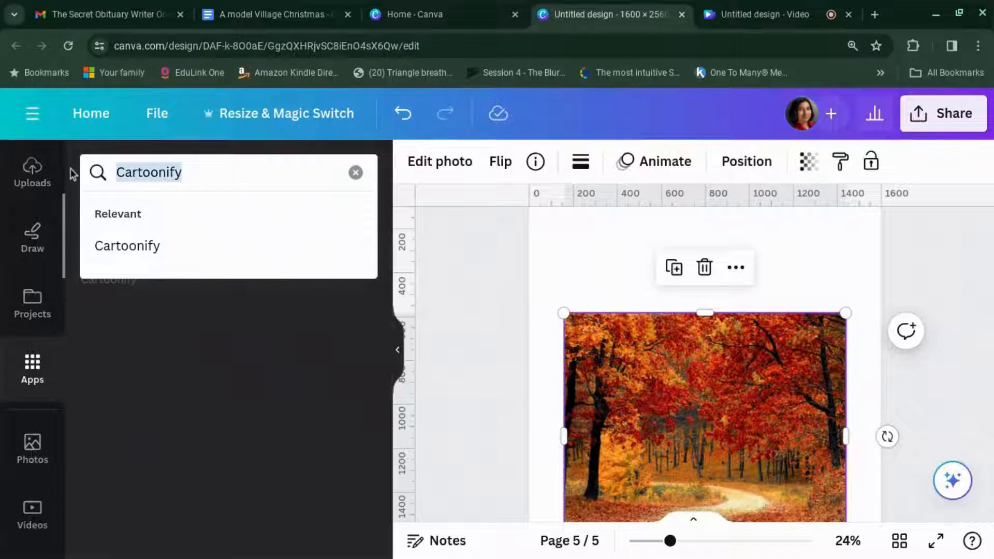
text(anime)
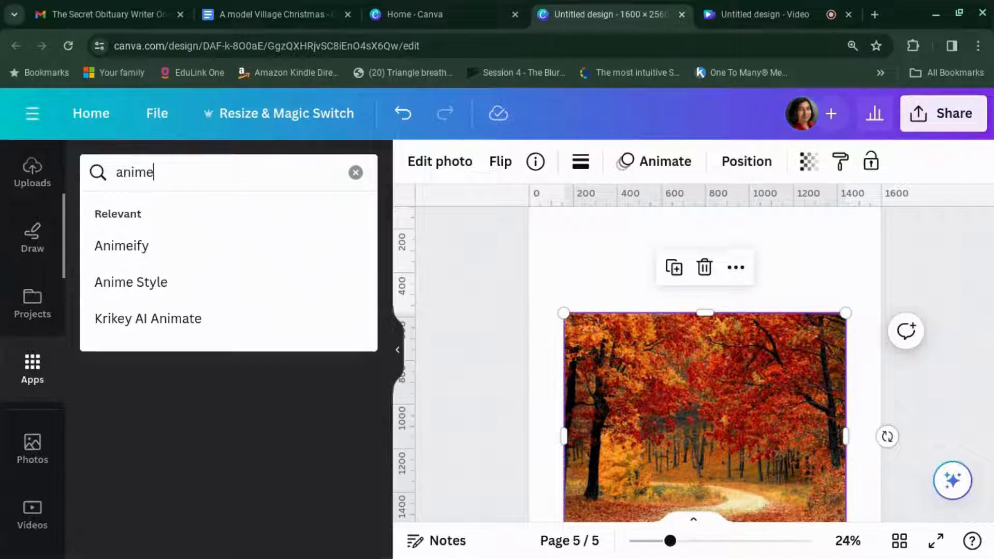
click(145, 251)
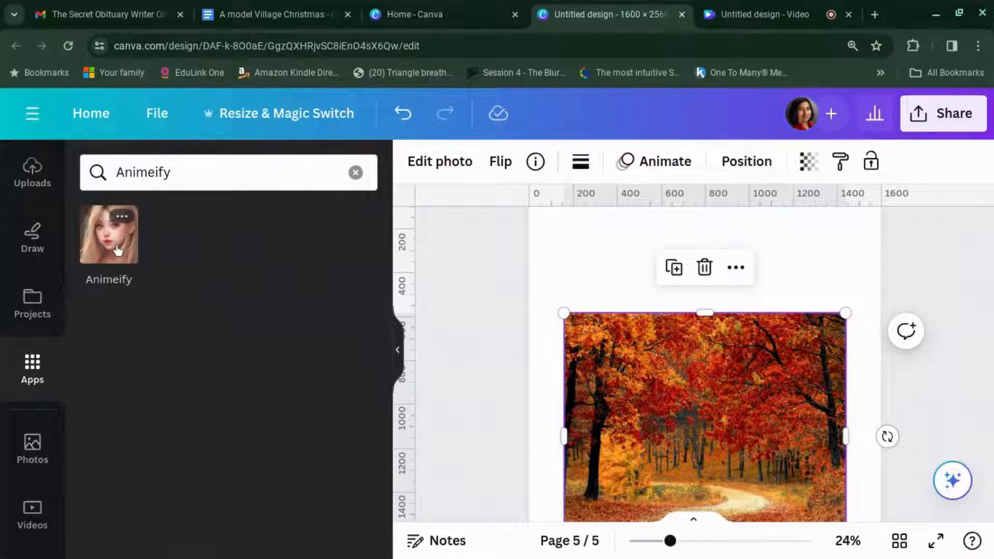
click(118, 251)
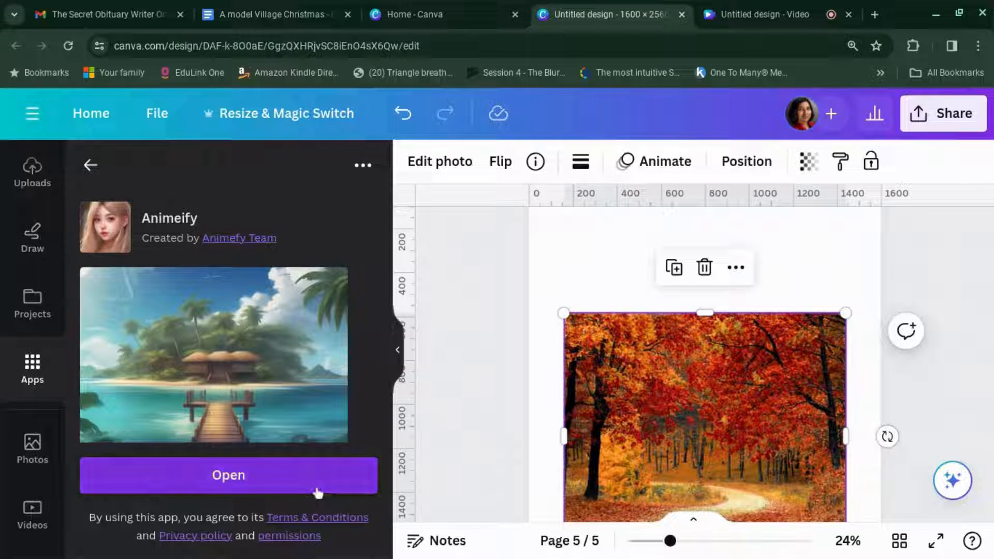
click(318, 491)
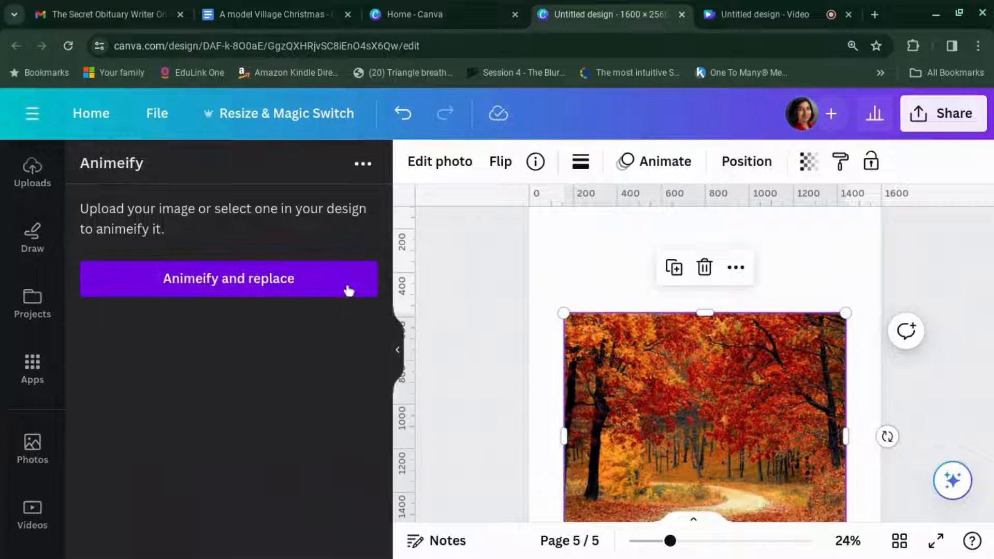
Animeify the autumn forest photo on page 5, replacing the original
click(349, 290)
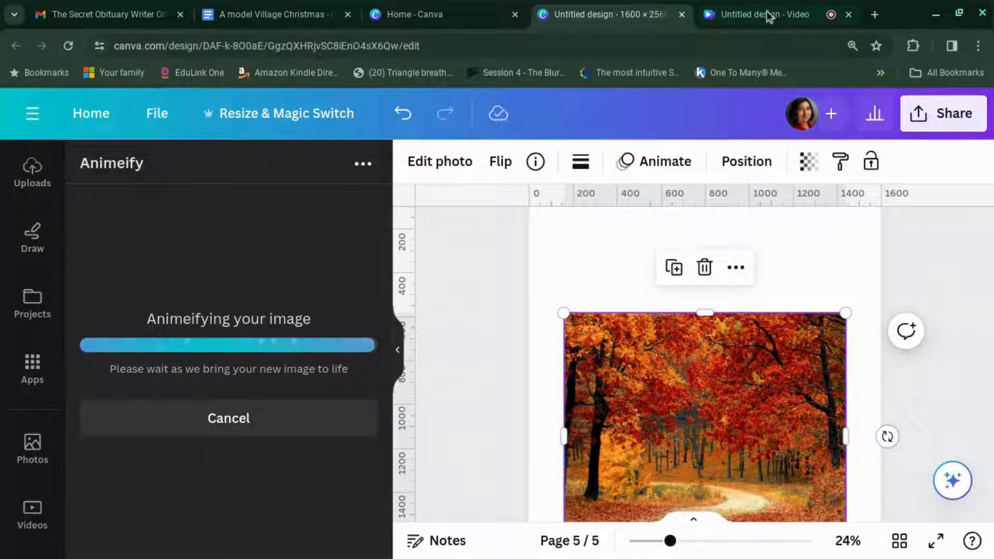
mouse_move(771, 15)
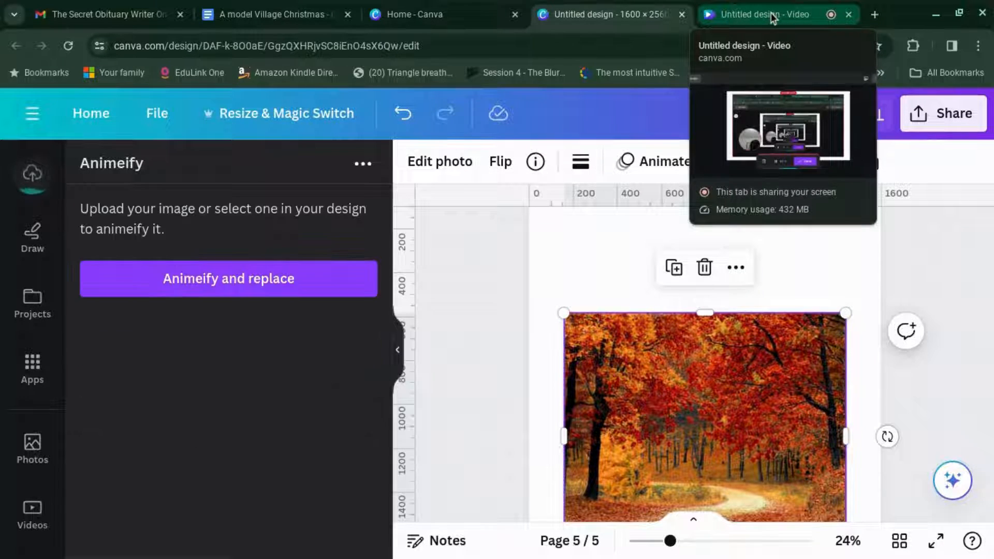
scroll(822, 321, down, 1)
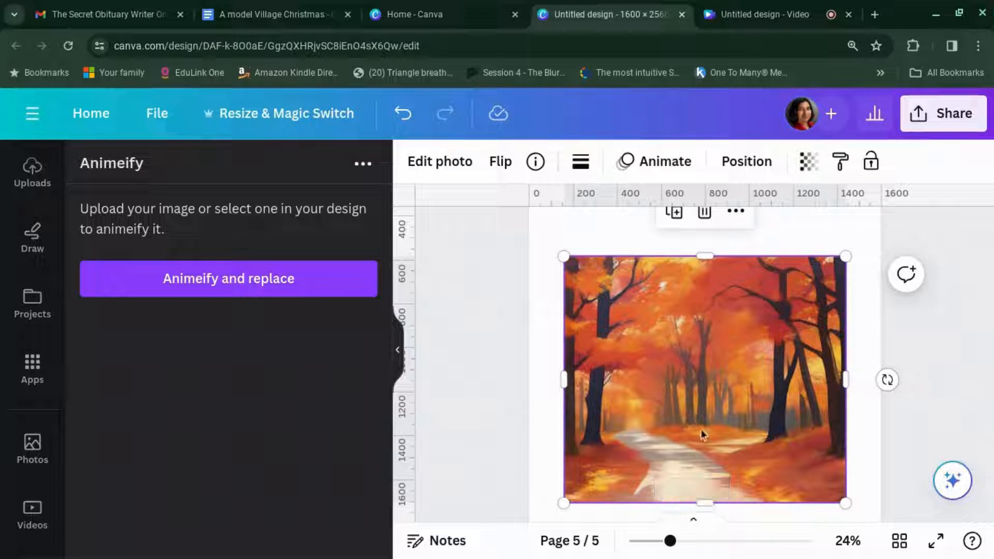
Enlarge and reposition the animeified autumn forest image until it covers the whole of page 5
scroll(728, 405, up, 3)
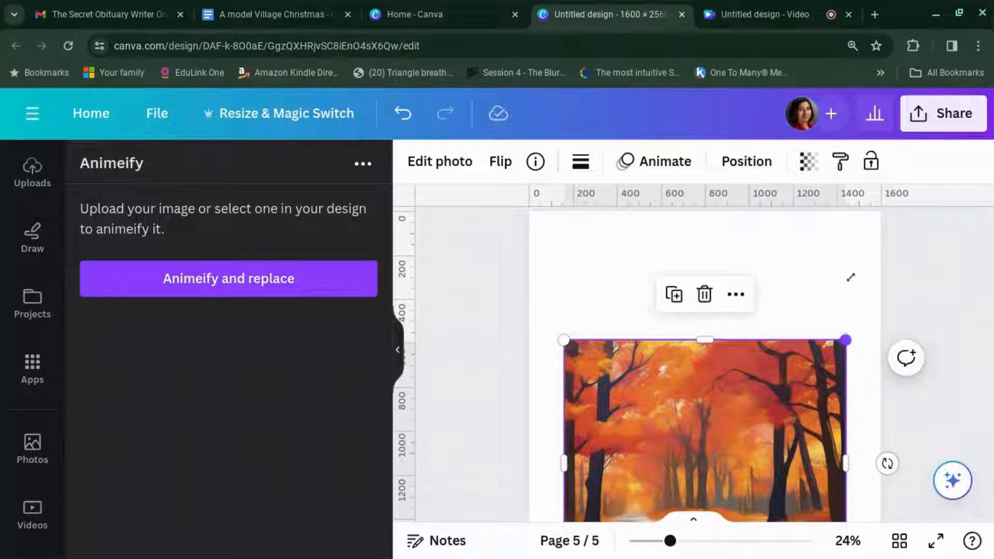
drag(851, 277, 921, 138)
scroll(790, 384, down, 3)
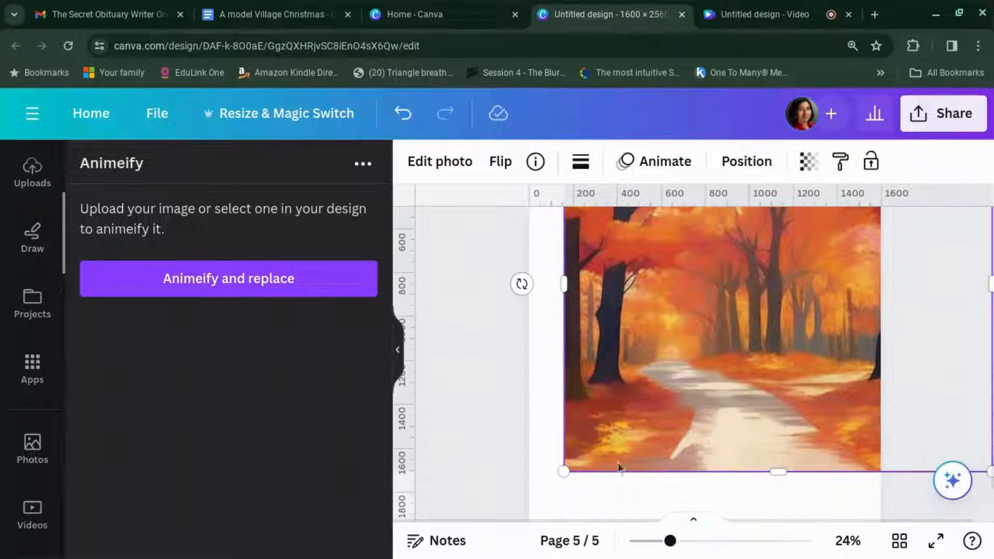
drag(564, 471, 507, 551)
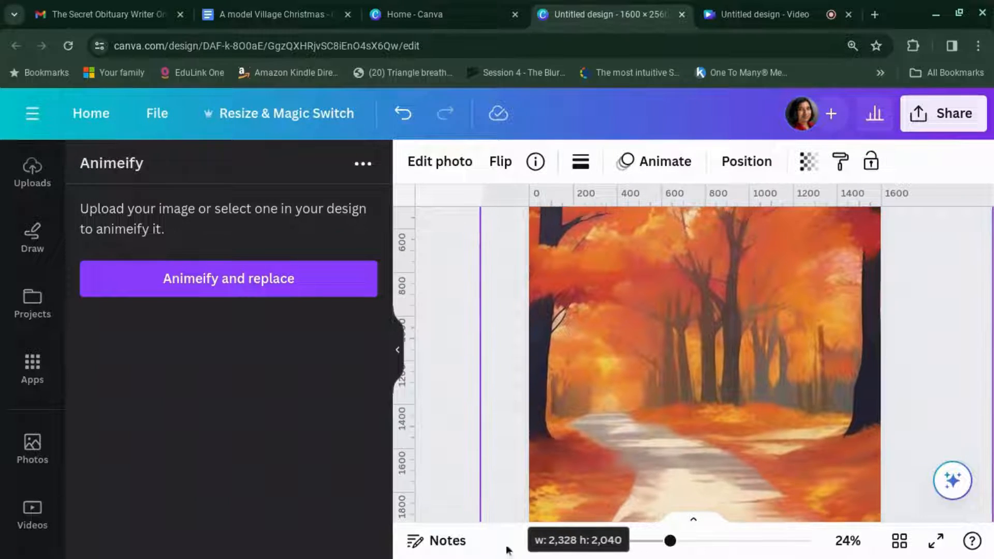
drag(669, 540, 629, 541)
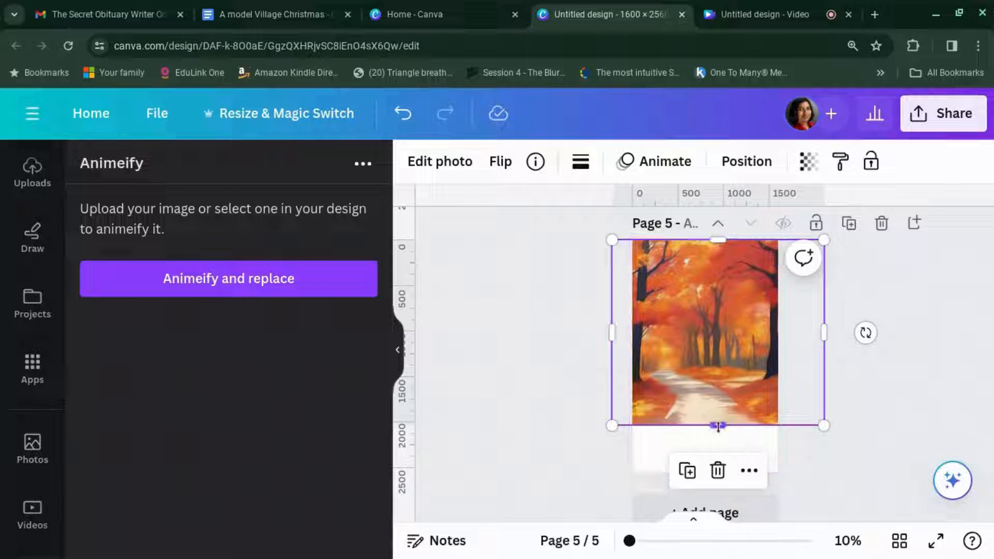
drag(718, 427, 677, 421)
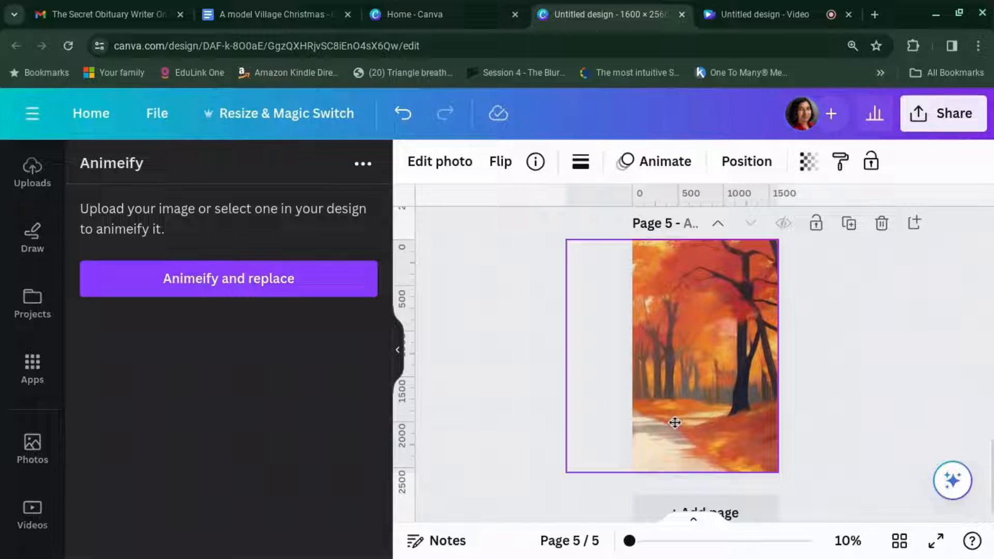
click(943, 440)
Duplicate the cartoon couple picture on page 4 and place the copy beneath the original
scroll(944, 440, up, 5)
click(711, 357)
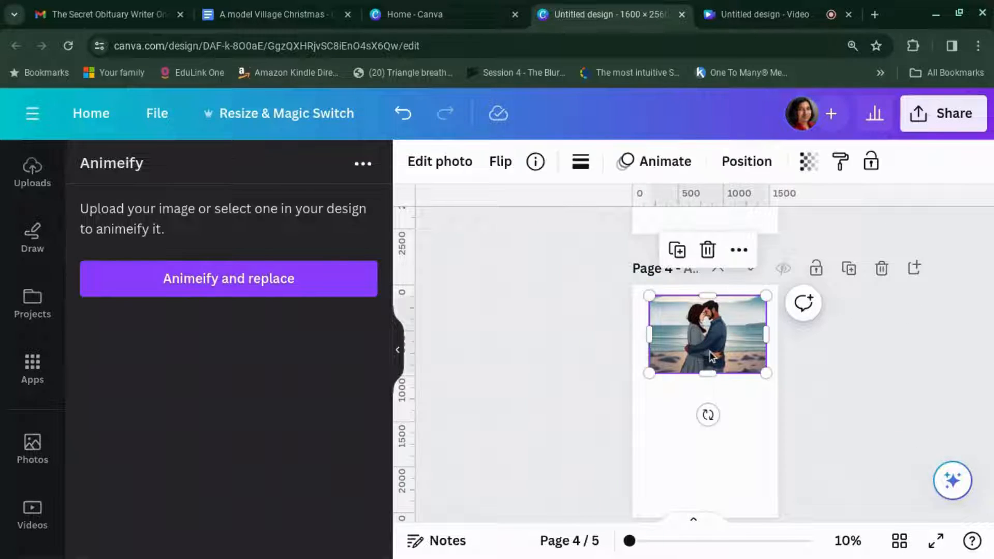
click(676, 251)
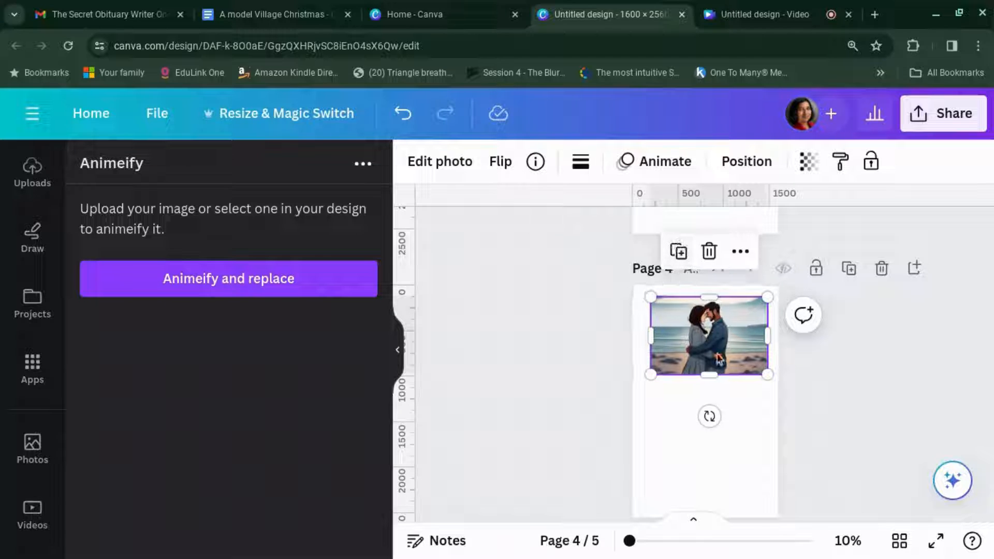
drag(716, 352, 709, 431)
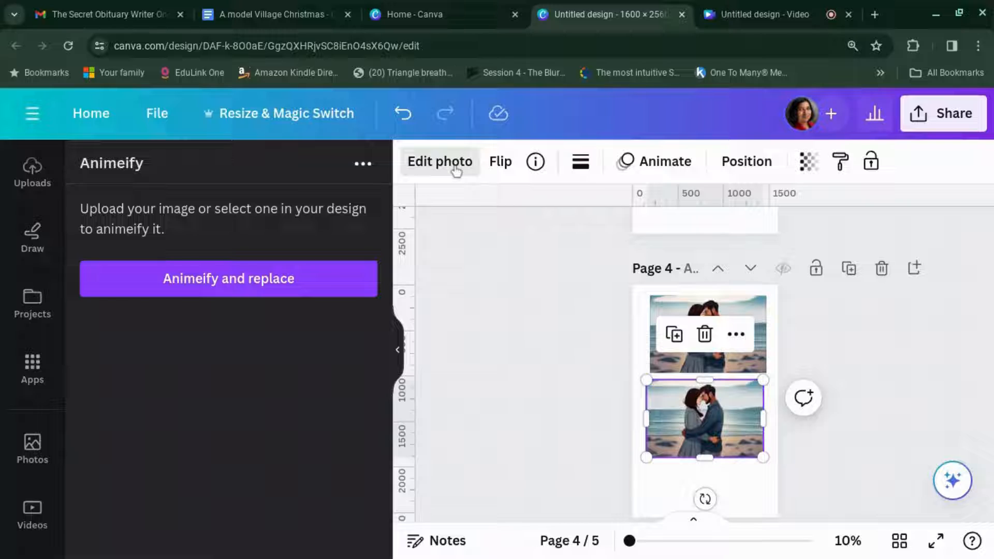
Apply BG Remover to the copied couple picture and move it from page 4 onto the autumn forest on page 5
click(424, 171)
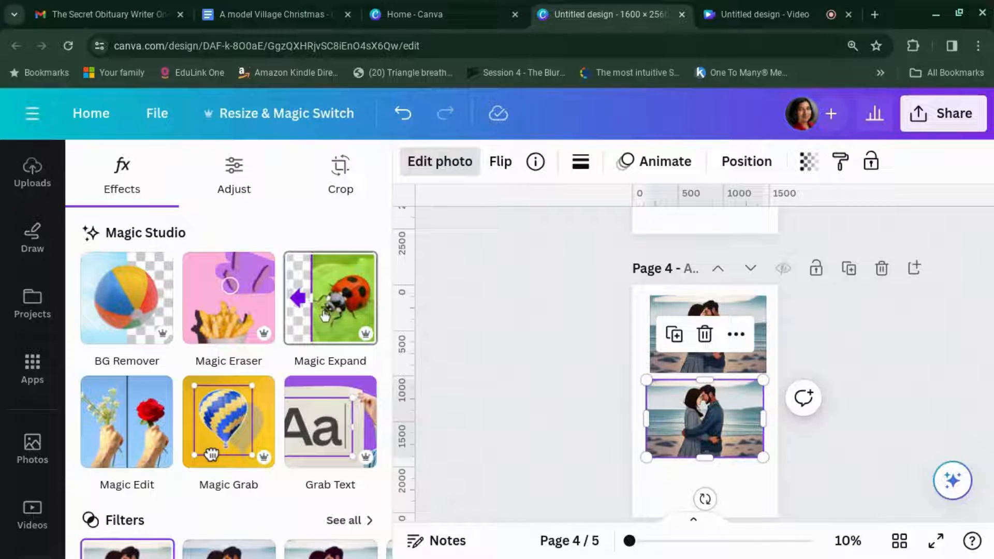
click(119, 321)
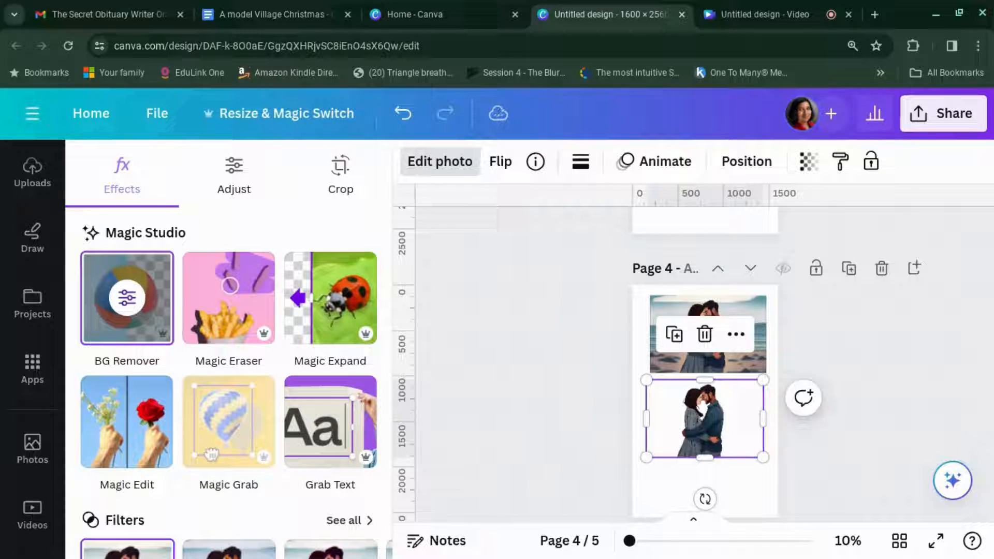
drag(732, 430, 750, 493)
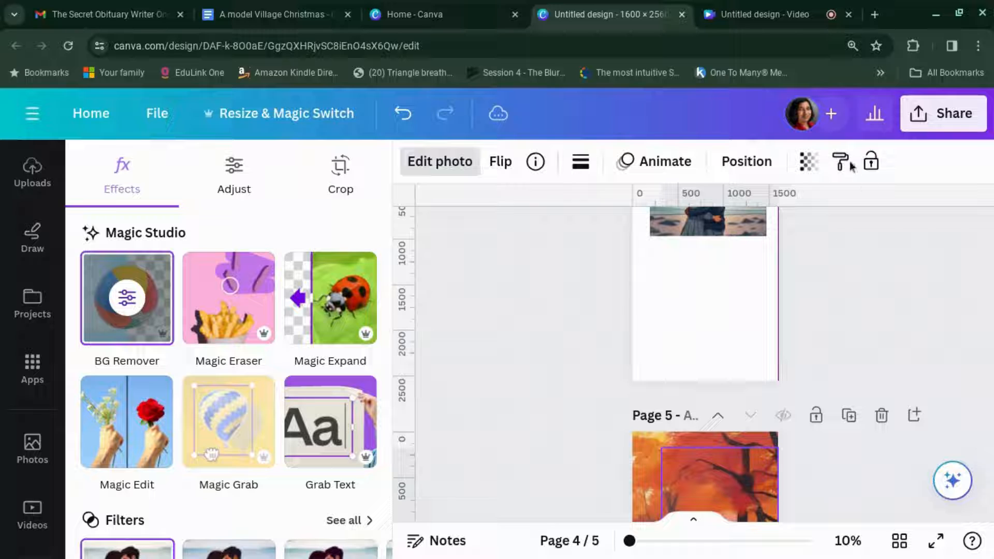
click(747, 161)
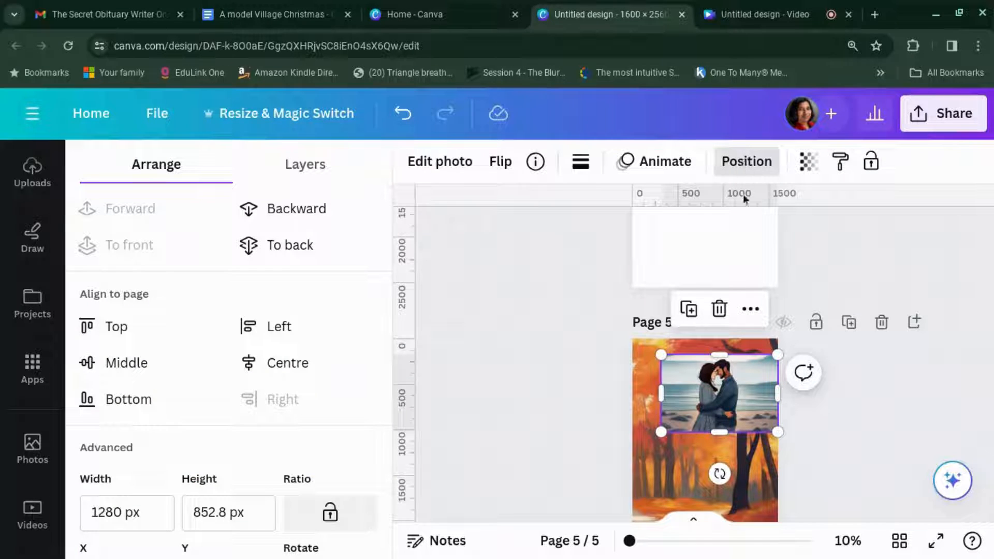
scroll(756, 397, up, 3)
scroll(756, 397, down, 3)
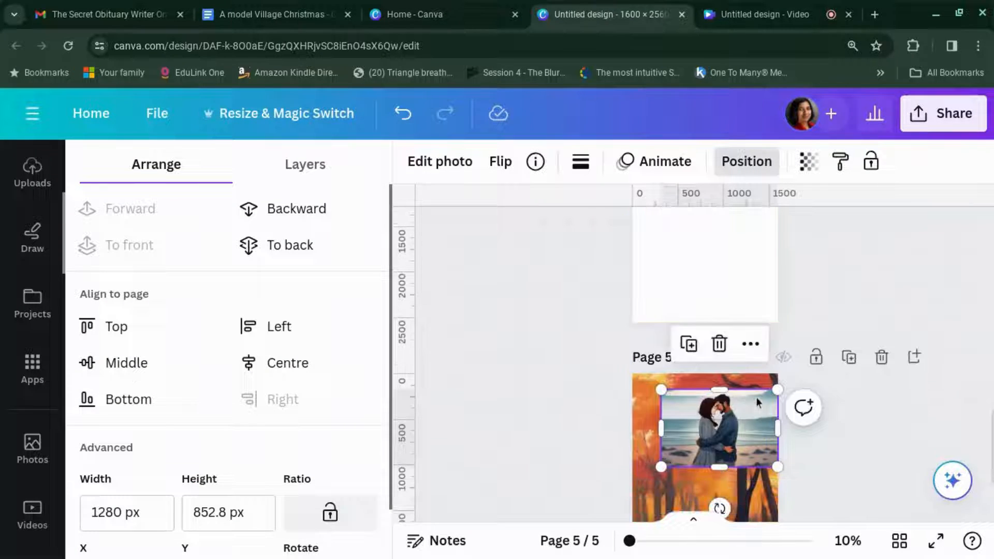
drag(756, 397, 751, 428)
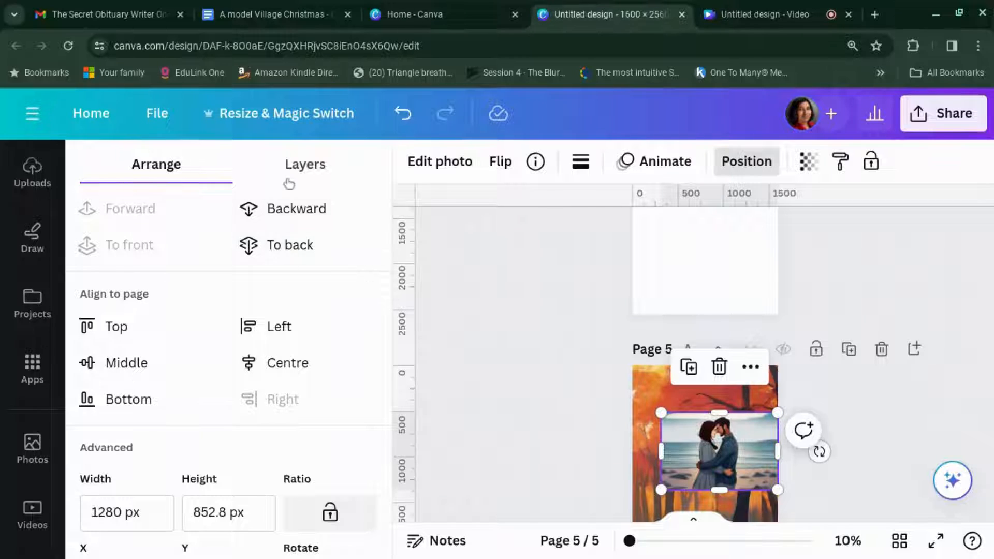
Remove the couple picture's background on page 5 and enlarge the couple, centred along the page's lower edge
click(458, 161)
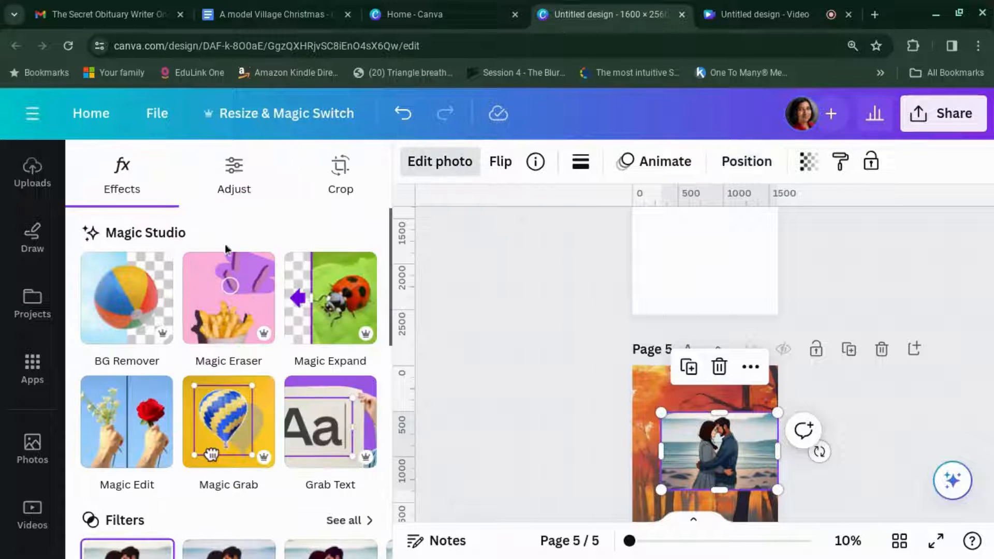
click(127, 297)
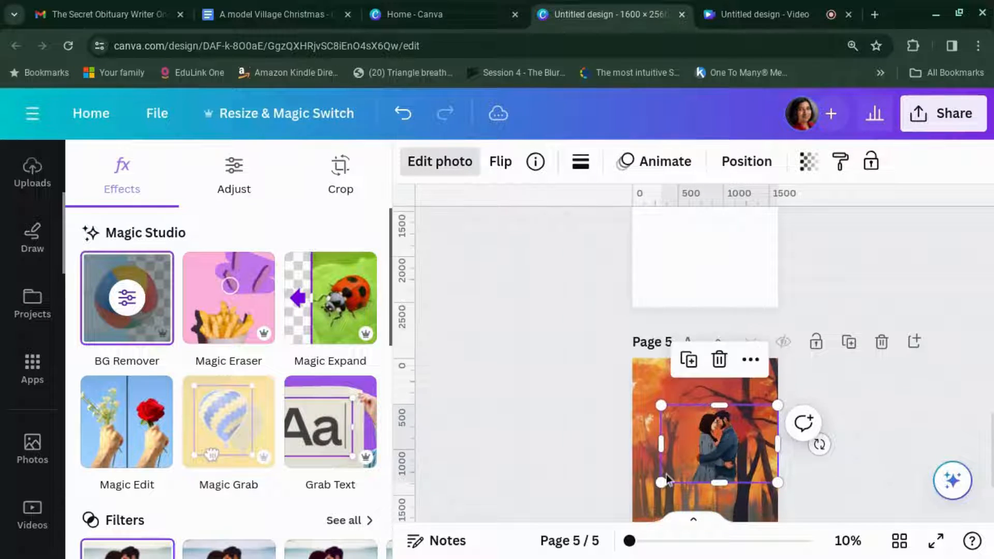
drag(661, 483, 527, 548)
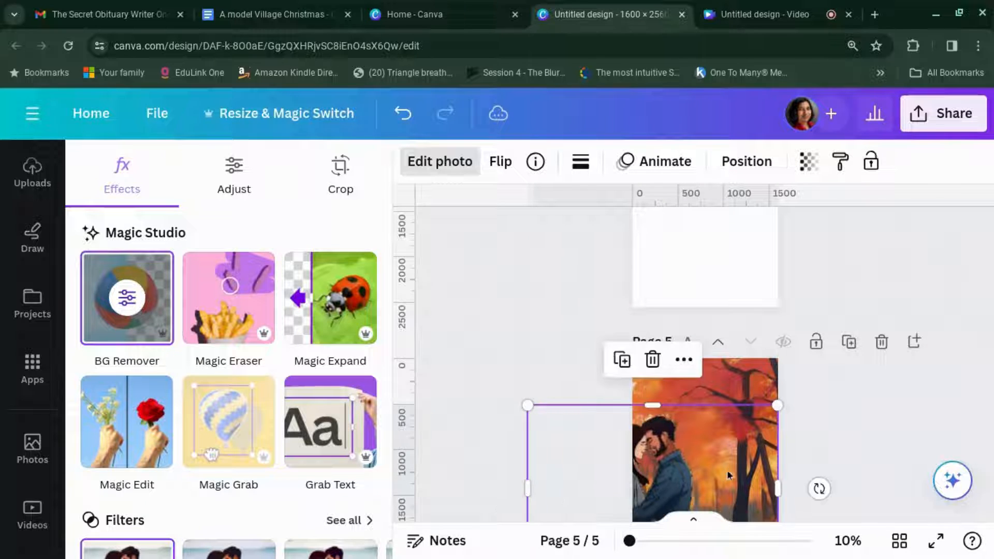
scroll(727, 476, down, 3)
drag(738, 395, 791, 421)
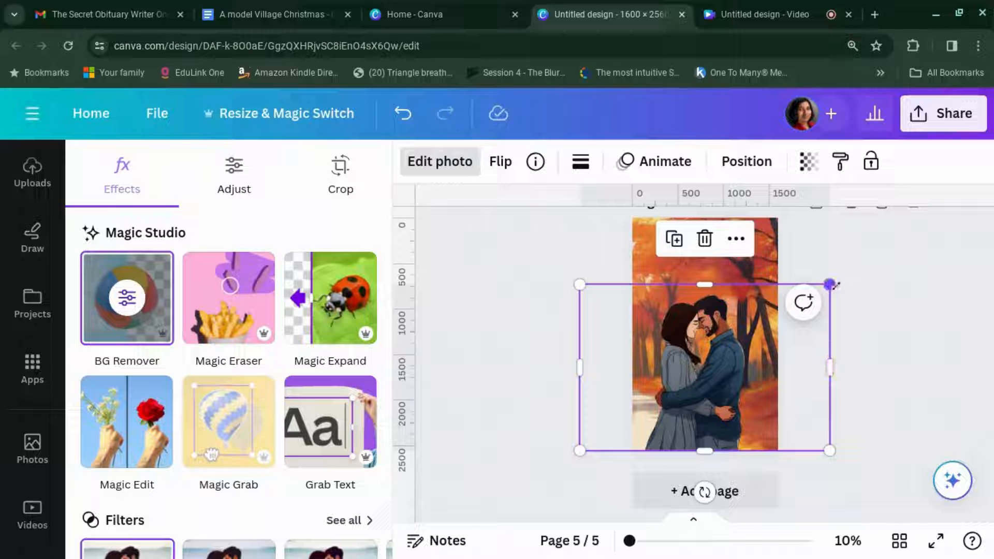
drag(834, 285, 861, 236)
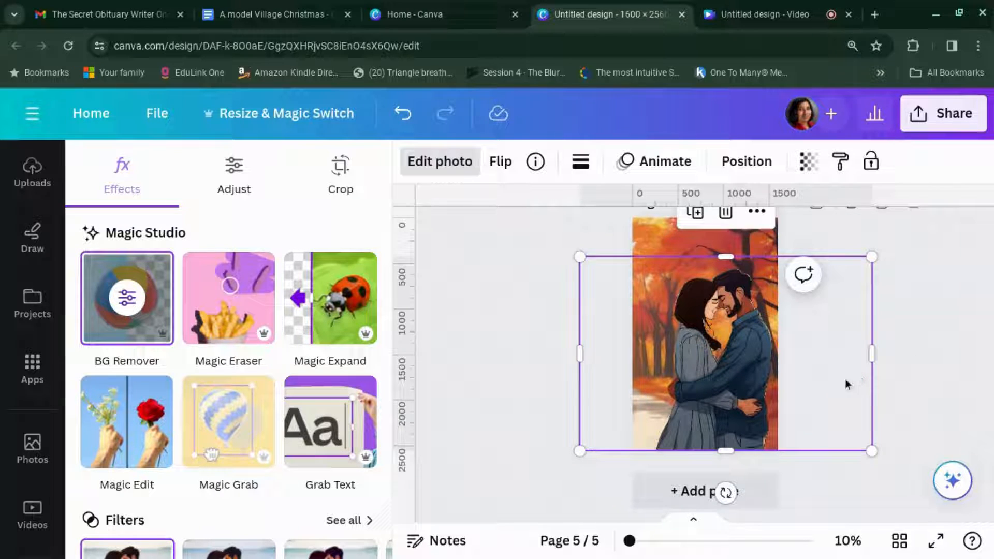
drag(845, 383, 825, 381)
scroll(843, 374, up, 1)
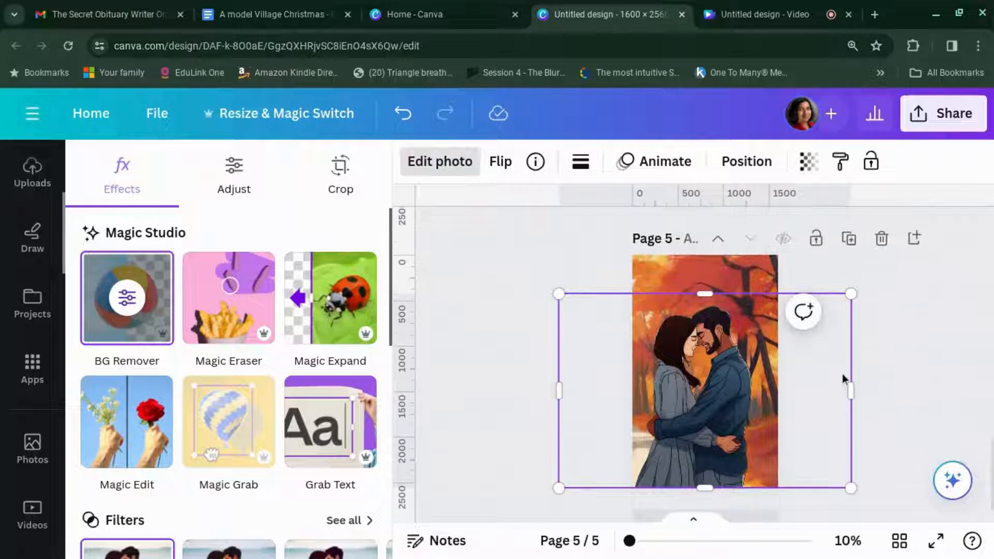
click(915, 368)
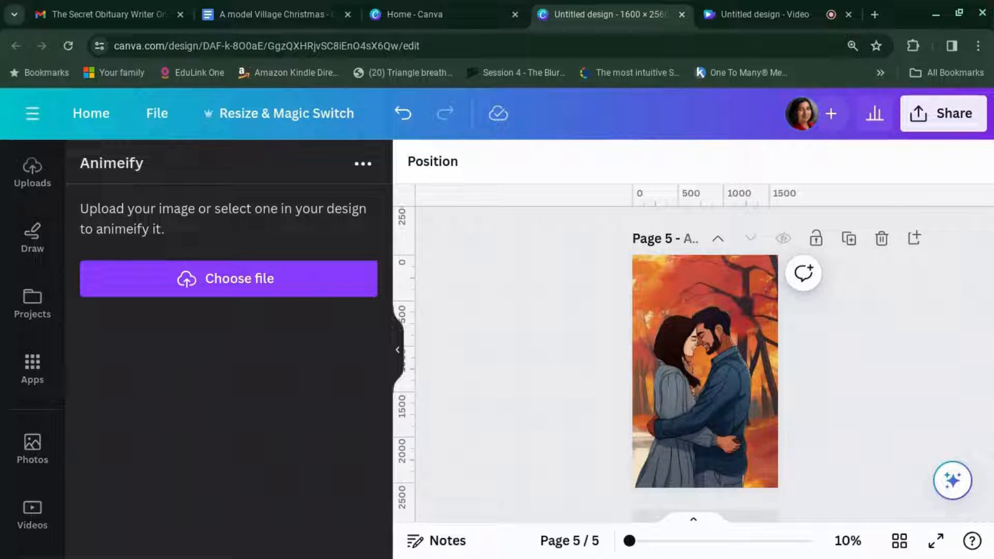
Add a blank page 6 and paste a copy of the cut-out couple from page 5 onto it
scroll(906, 347, down, 2)
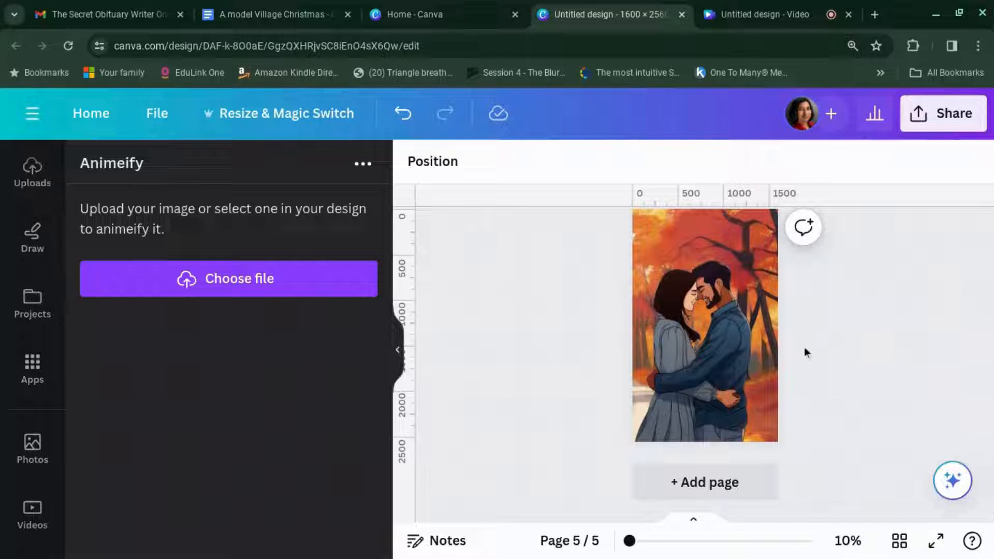
click(733, 492)
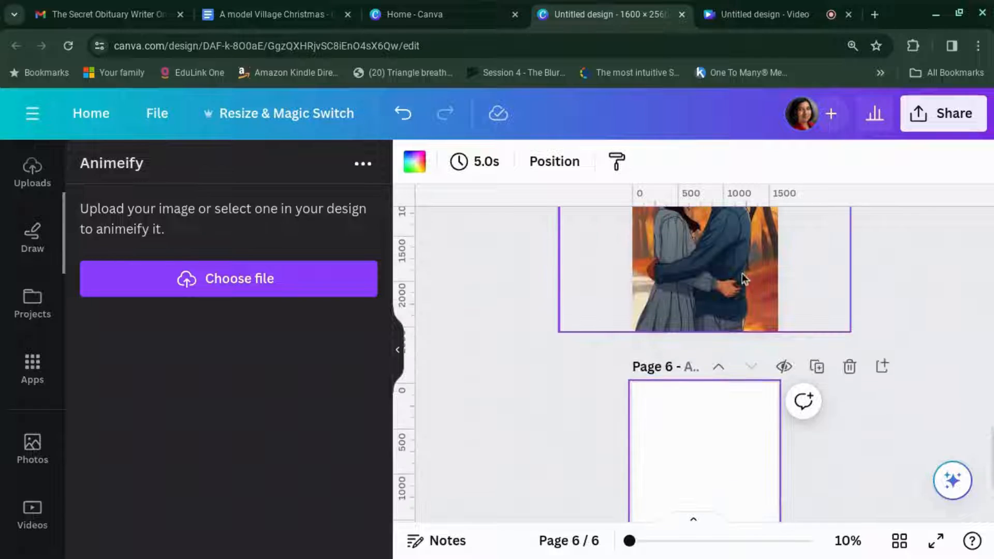
drag(738, 280, 752, 301)
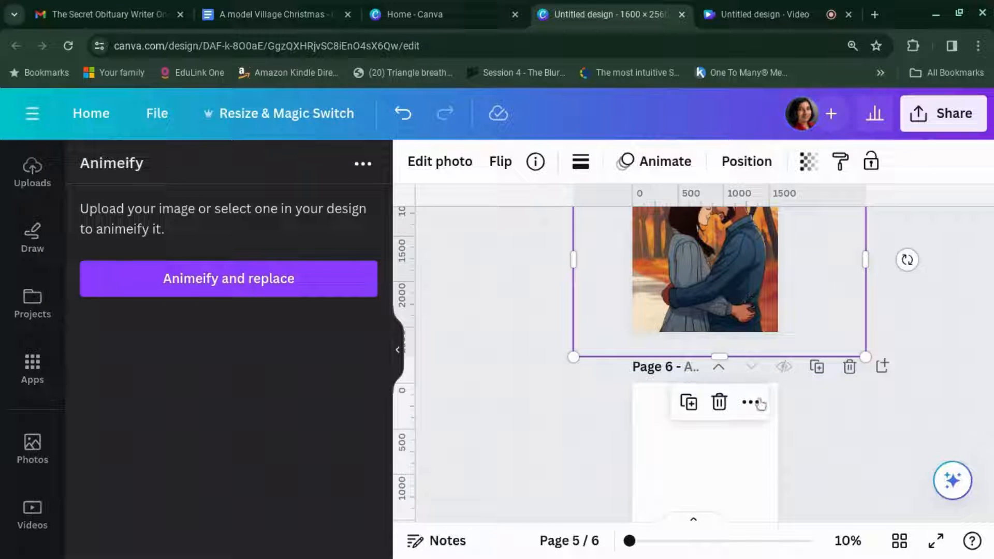
click(725, 445)
key(ctrl+v)
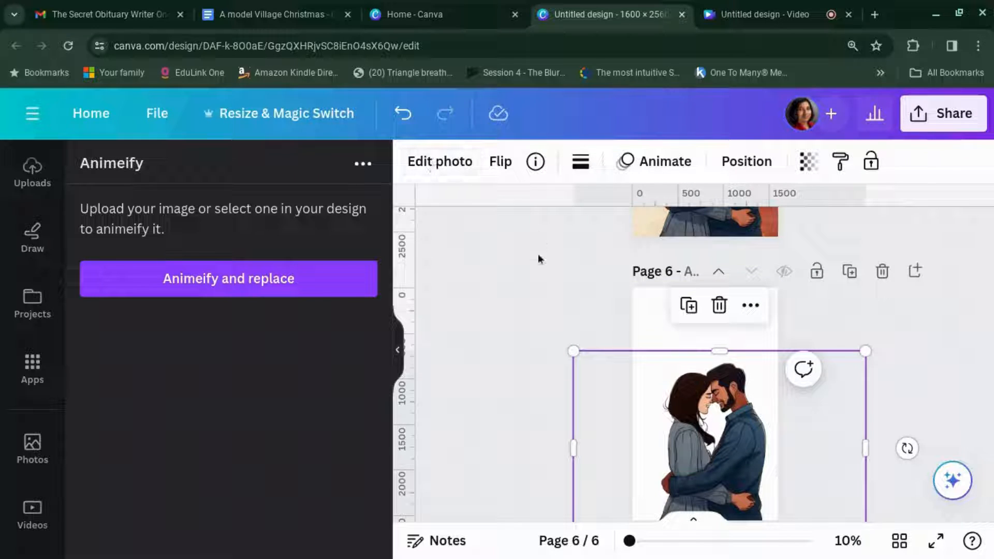
Fill the background of page 6 with the turquoise-to-yellow linear gradient
click(640, 333)
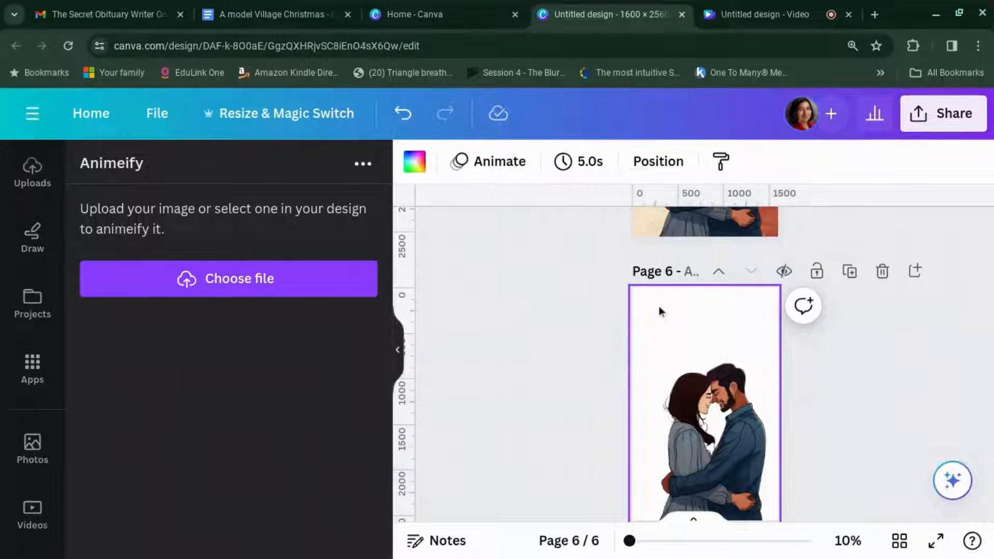
click(415, 163)
scroll(191, 434, down, 5)
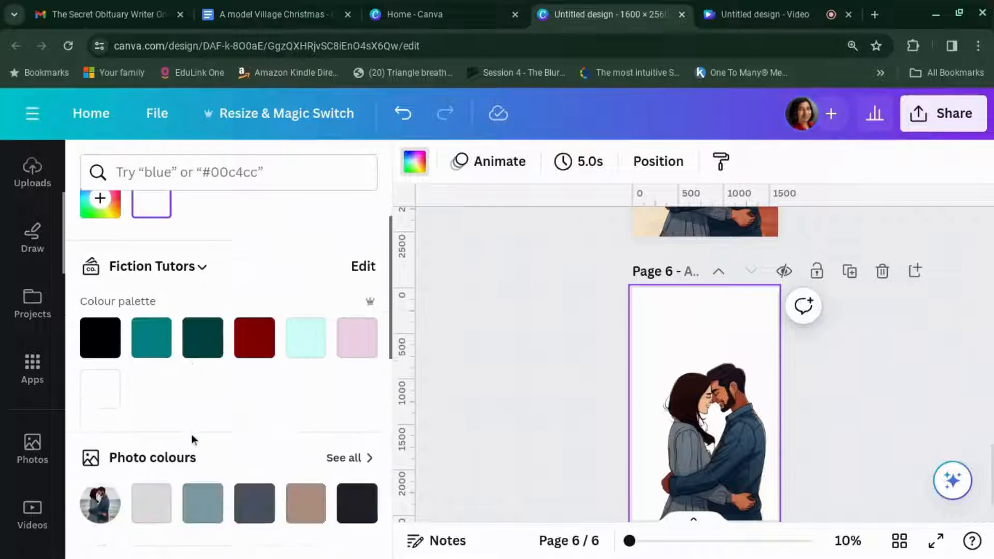
scroll(192, 434, down, 5)
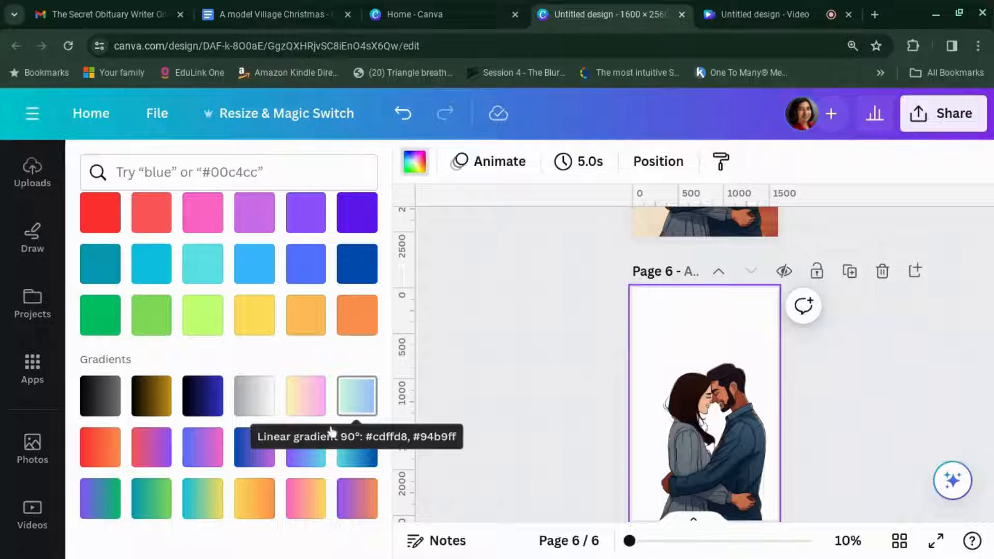
click(205, 498)
Shrink the couple on page 6 to about half size and place it in the page's lower-right corner
scroll(633, 443, down, 2)
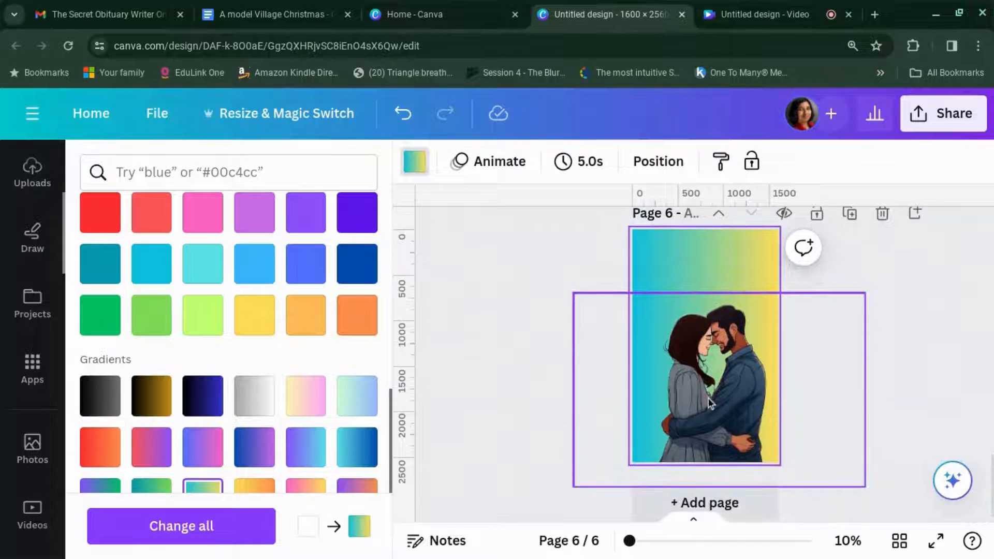
click(651, 351)
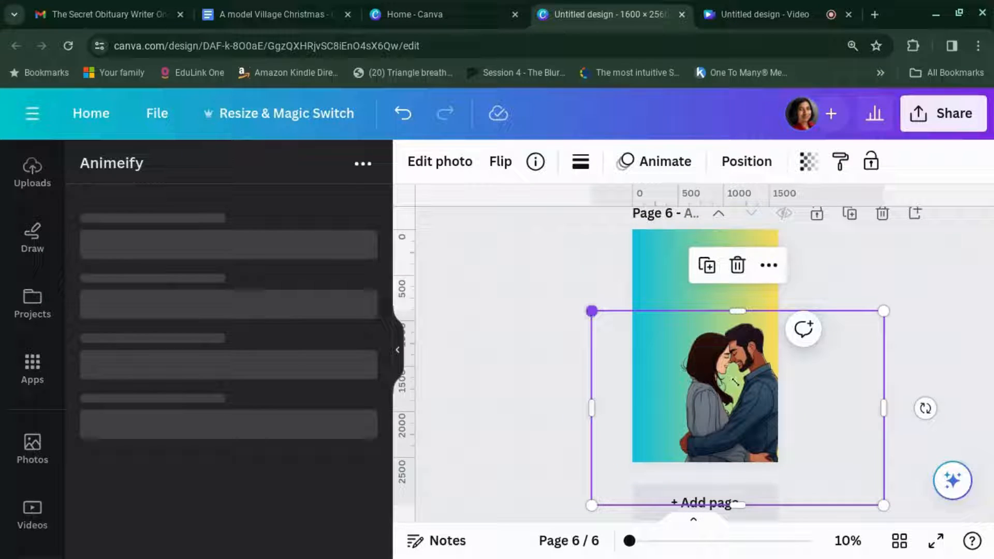
drag(592, 310, 735, 406)
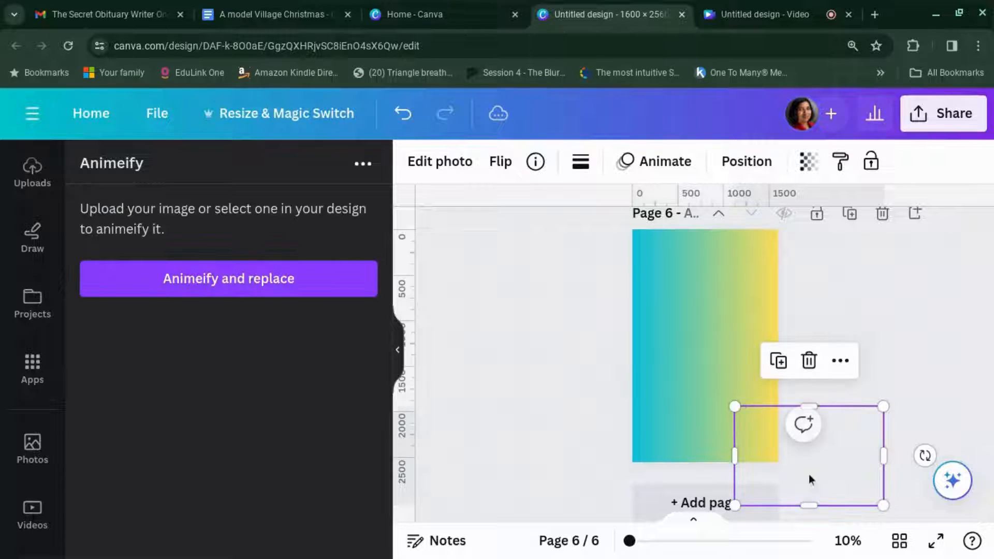
drag(811, 479, 756, 431)
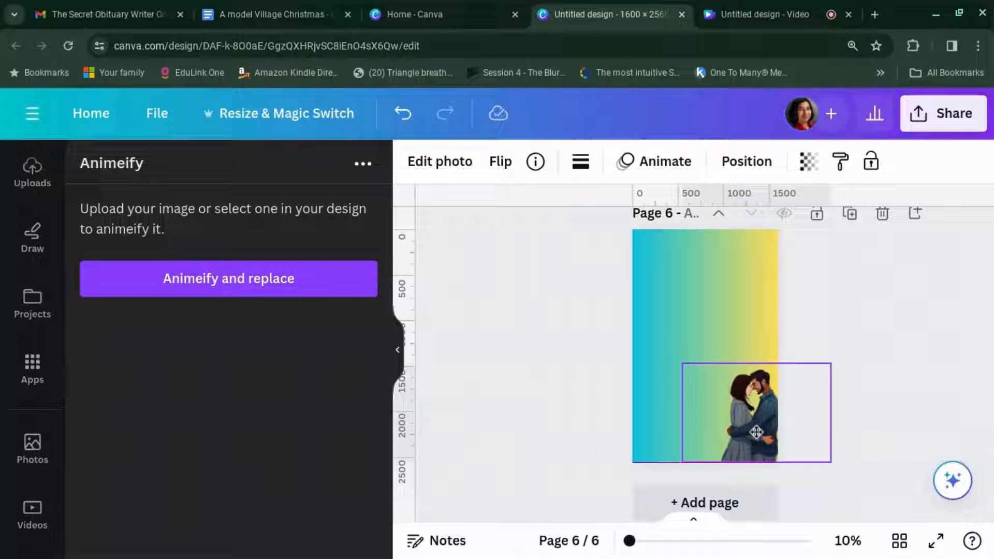
click(712, 274)
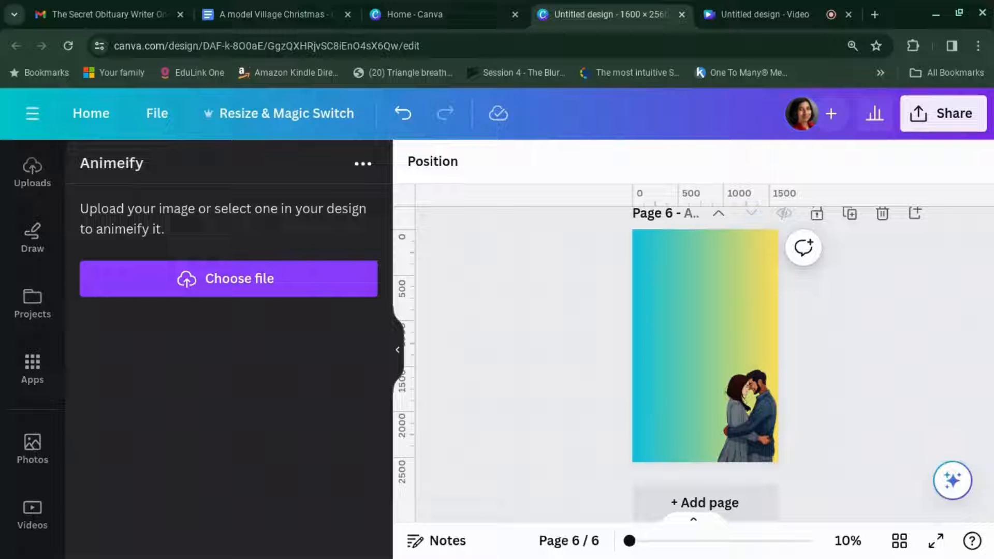
Add a blank page 7 and search the photo elements for "smiling woman"
click(34, 369)
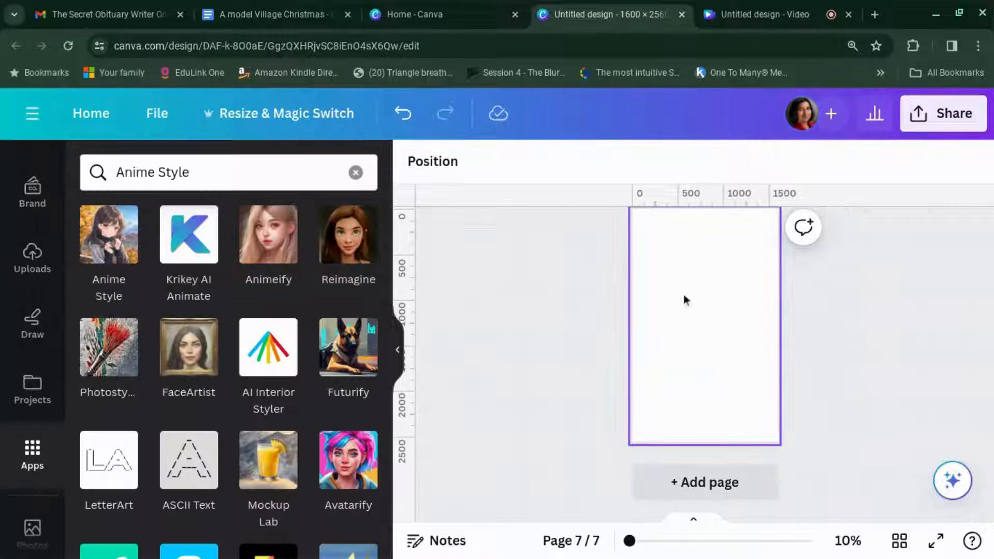
scroll(7, 329, up, 3)
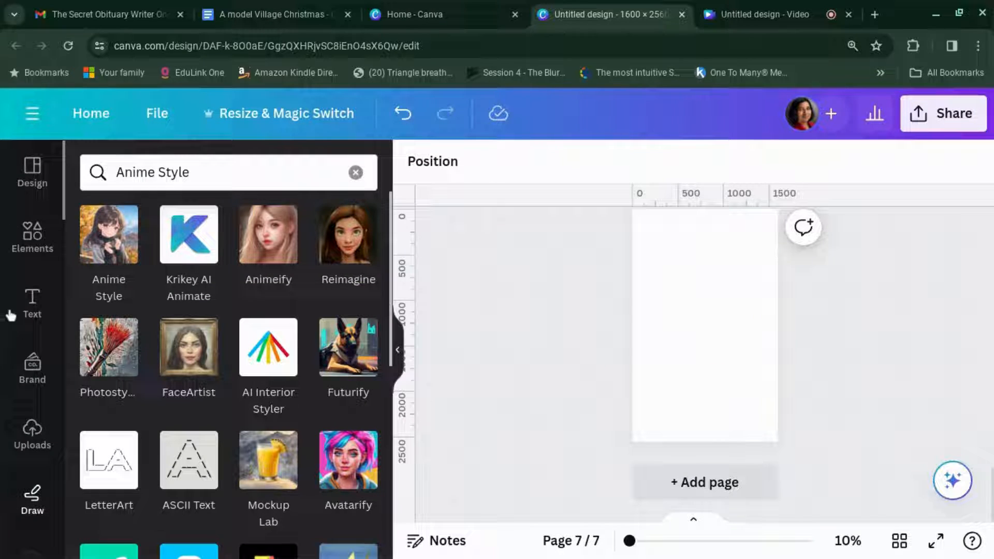
click(32, 240)
click(222, 171)
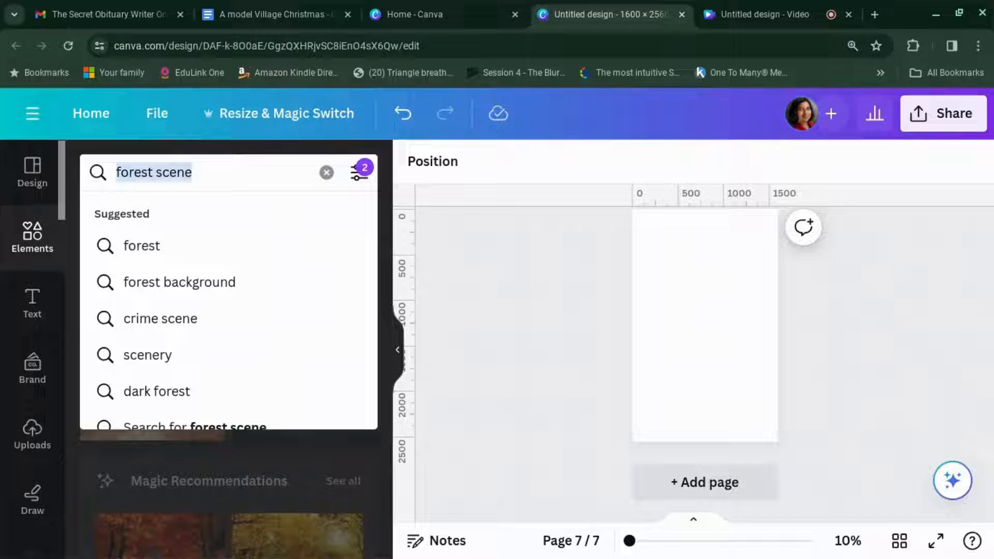
text(smiling g)
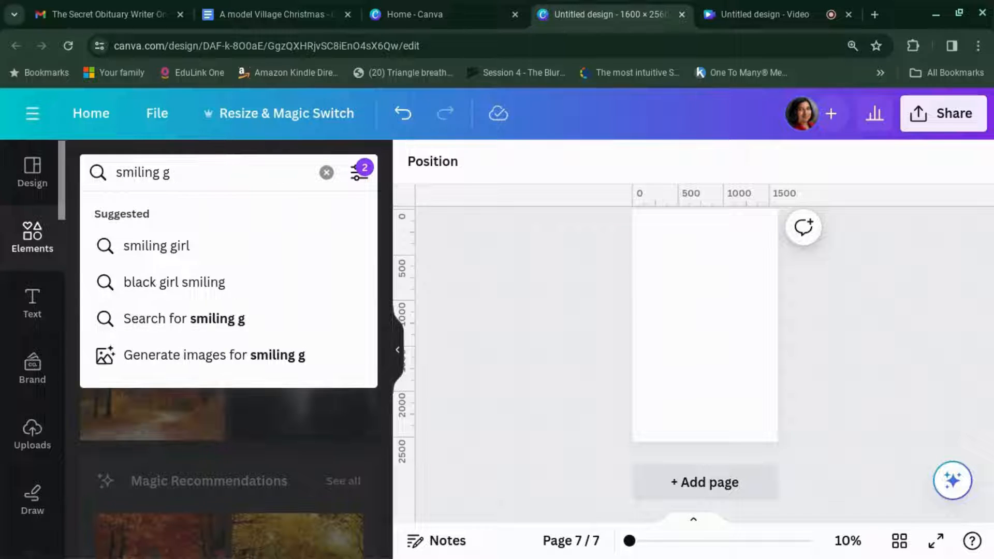
key(BackSpace)
click(169, 282)
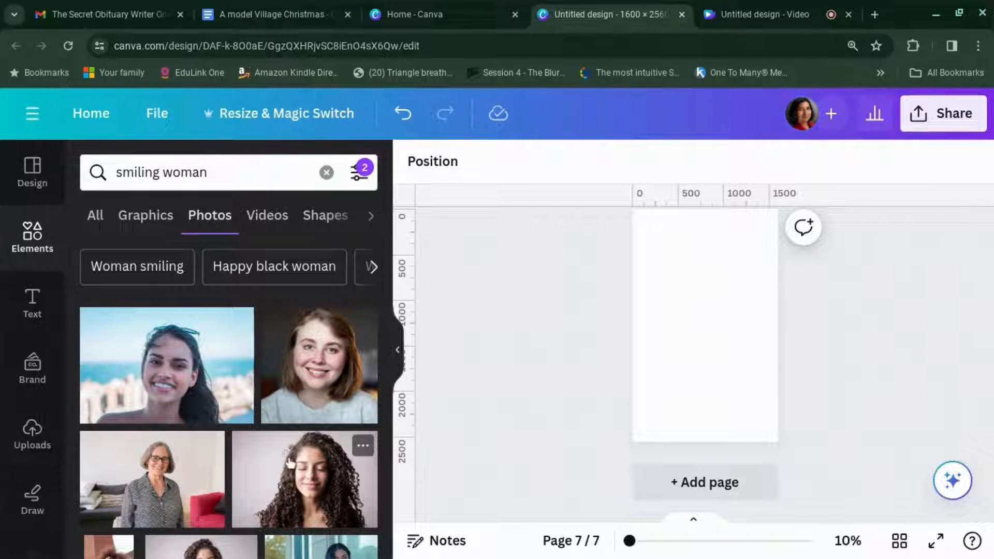
Insert the photo of the curly-haired woman with closed eyes on page 7 and enlarge it slightly past the page's side edges
click(290, 462)
drag(766, 284, 799, 263)
drag(646, 366, 602, 383)
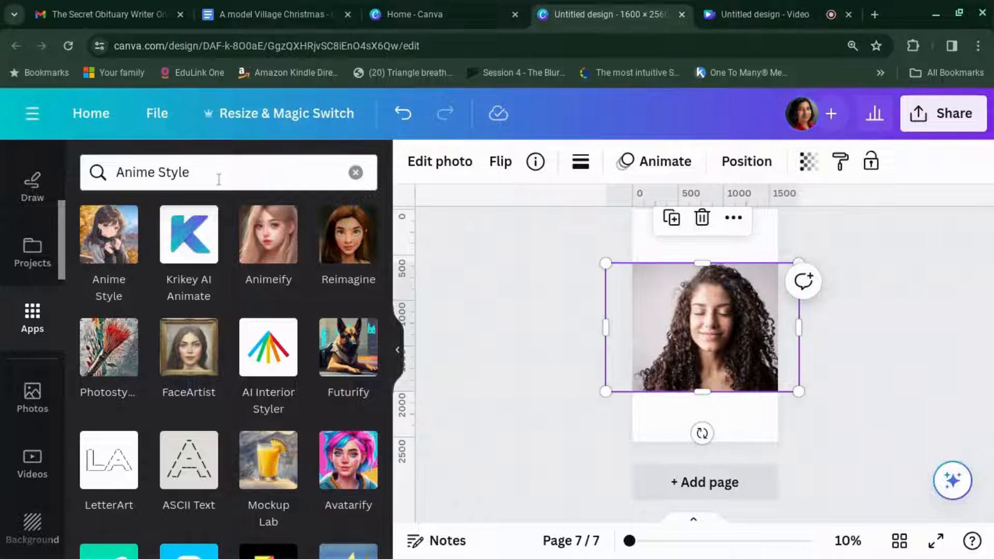
Find the Animeify app and use it to replace the curly-haired woman's photo on page 7 with an anime version
click(219, 180)
key(BackSpace)
key(BackSpace)
key(BackSpace)
key(BackSpace)
key(BackSpace)
key(BackSpace)
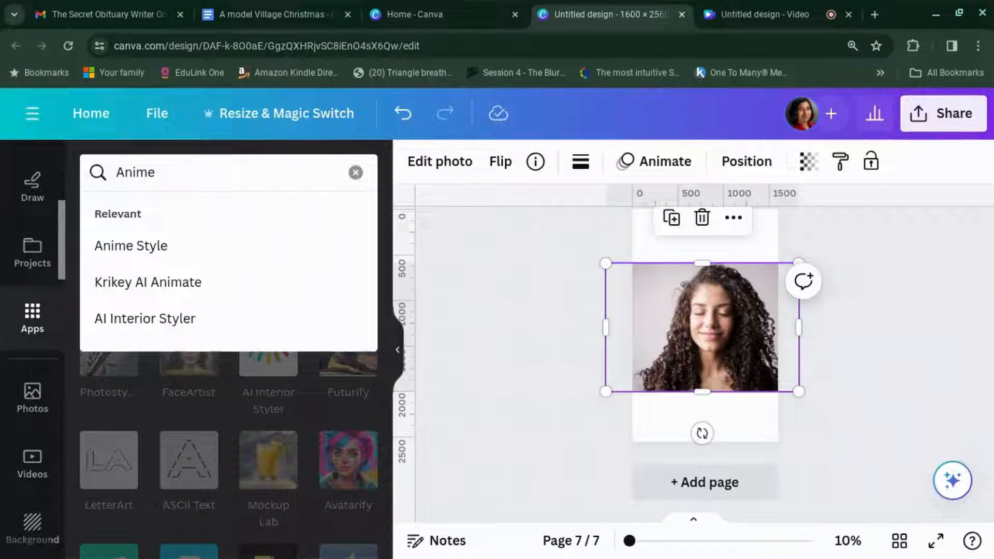
click(171, 247)
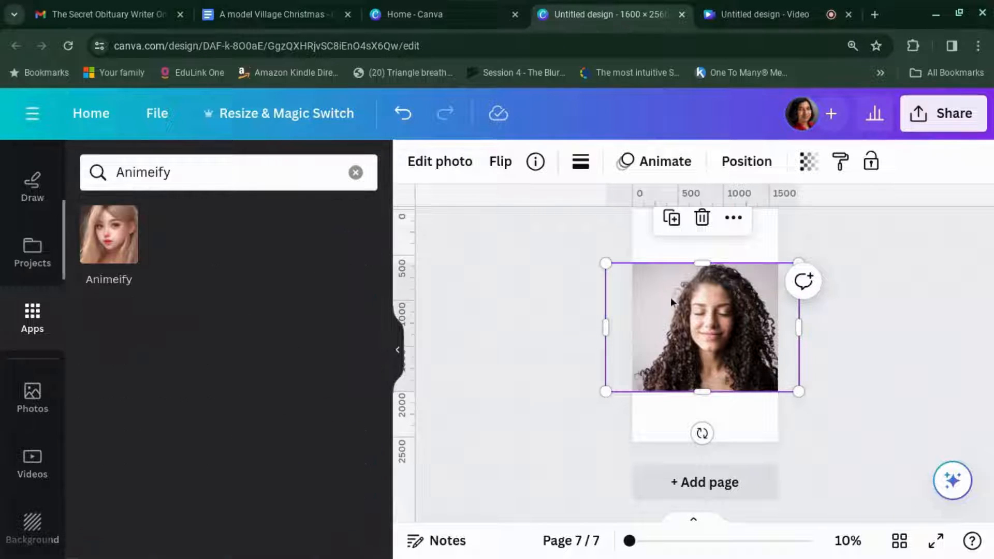
click(119, 252)
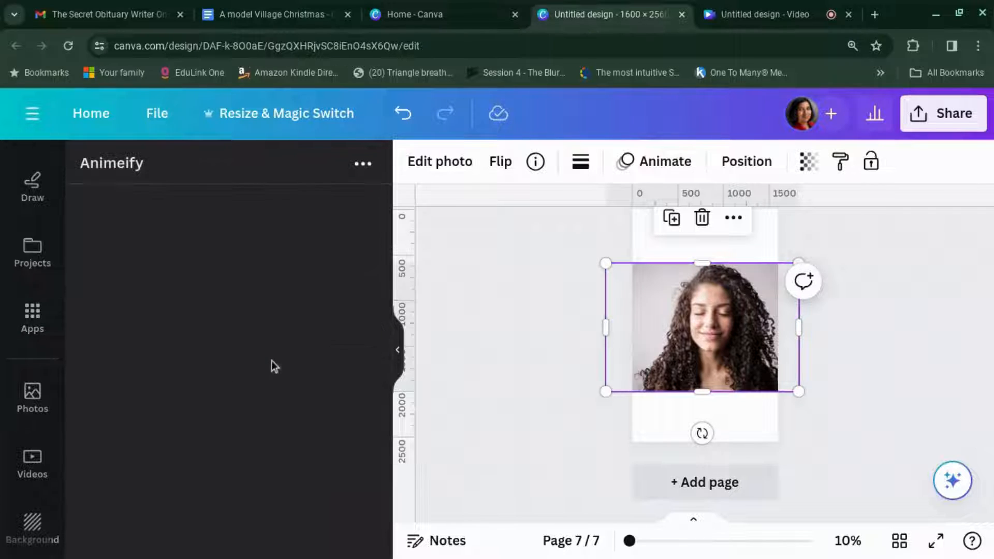
click(284, 282)
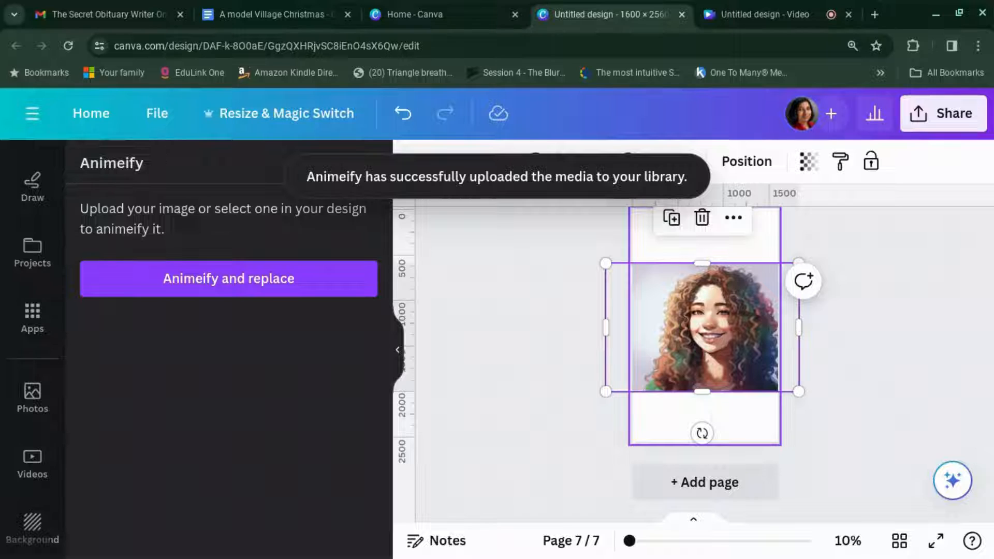
Review the design from page 1 to page 6, comparing the original photos with their edited and cartoon versions
scroll(806, 231, up, 20)
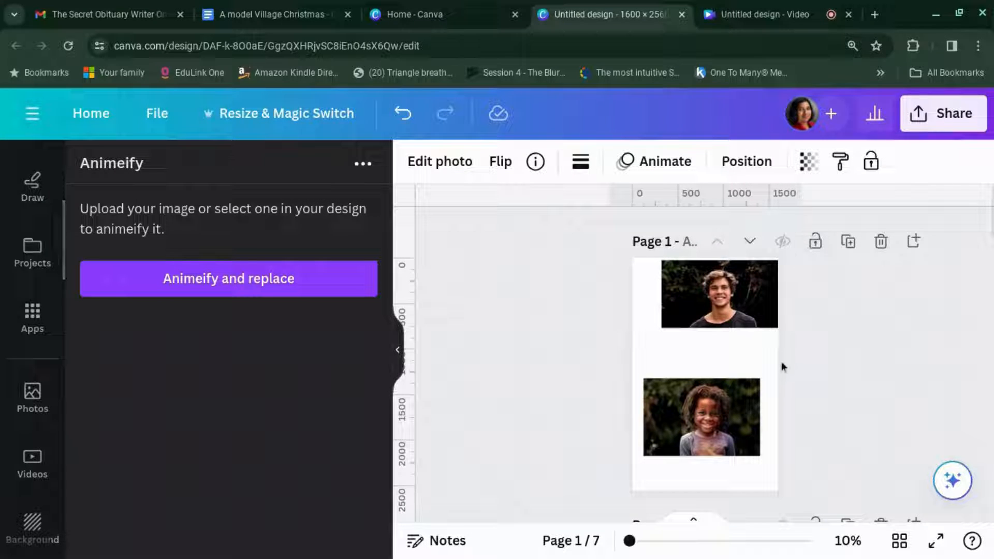
scroll(782, 362, down, 3)
scroll(782, 356, up, 3)
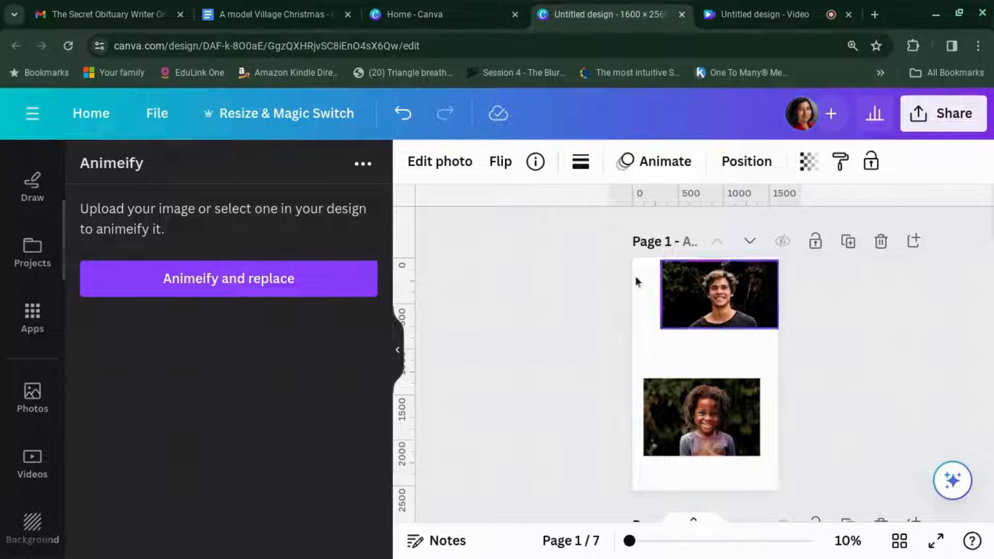
scroll(750, 321, down, 6)
scroll(772, 305, up, 4)
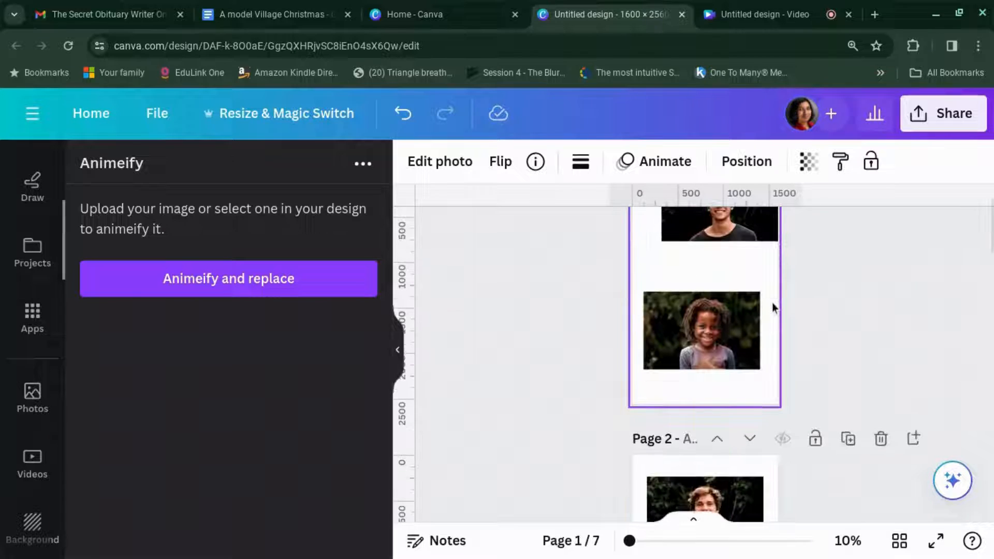
scroll(775, 311, down, 2)
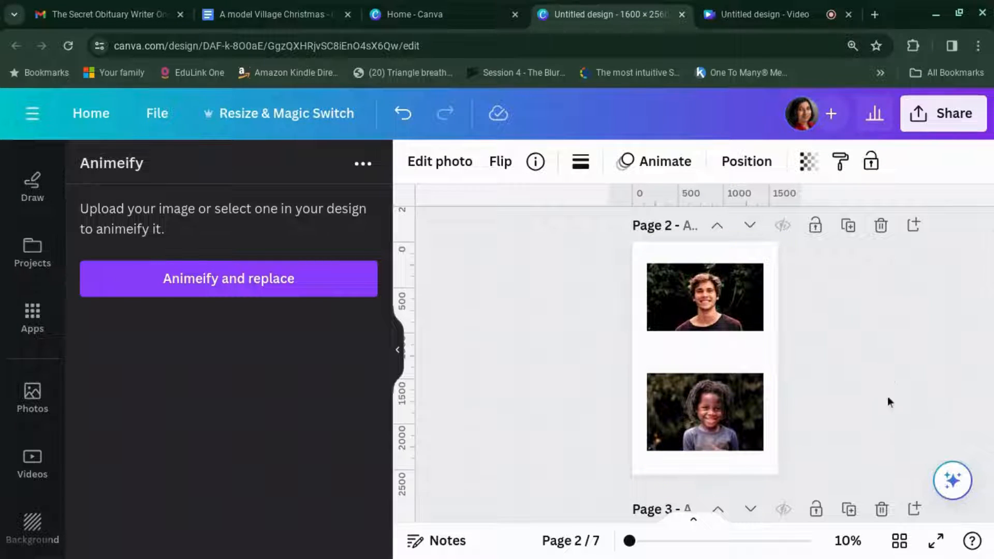
scroll(888, 396, down, 4)
scroll(887, 394, up, 2)
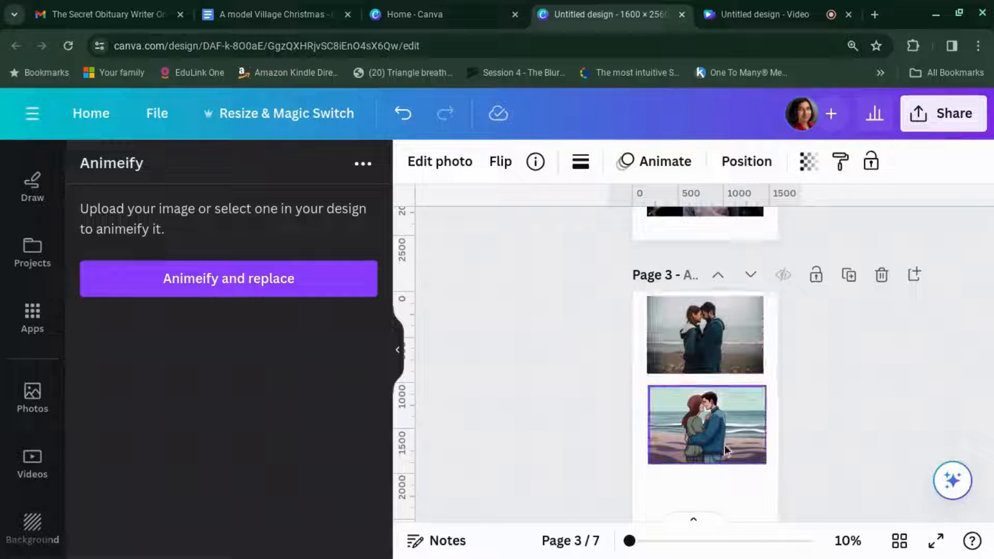
scroll(725, 446, down, 5)
scroll(725, 446, down, 5)
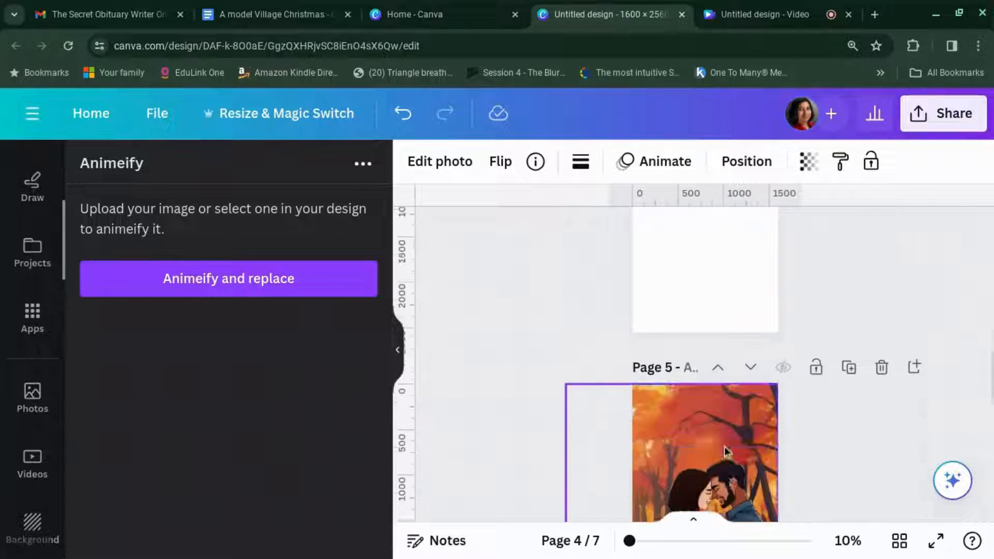
scroll(745, 377, down, 5)
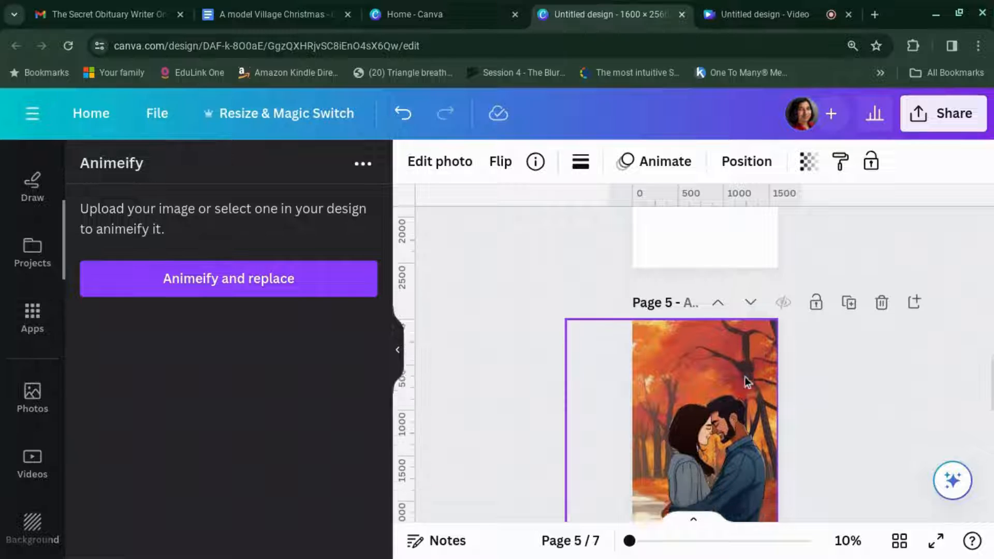
scroll(752, 373, down, 5)
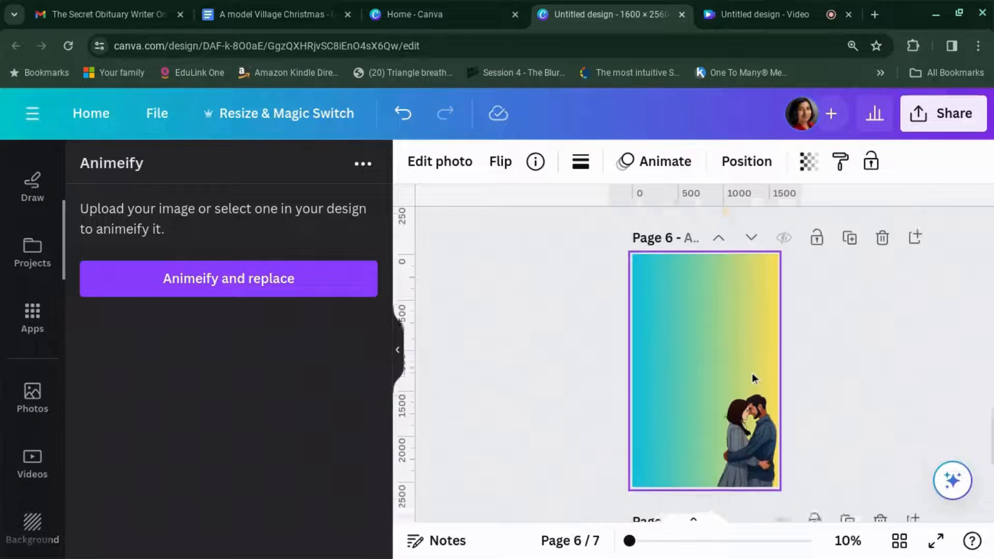